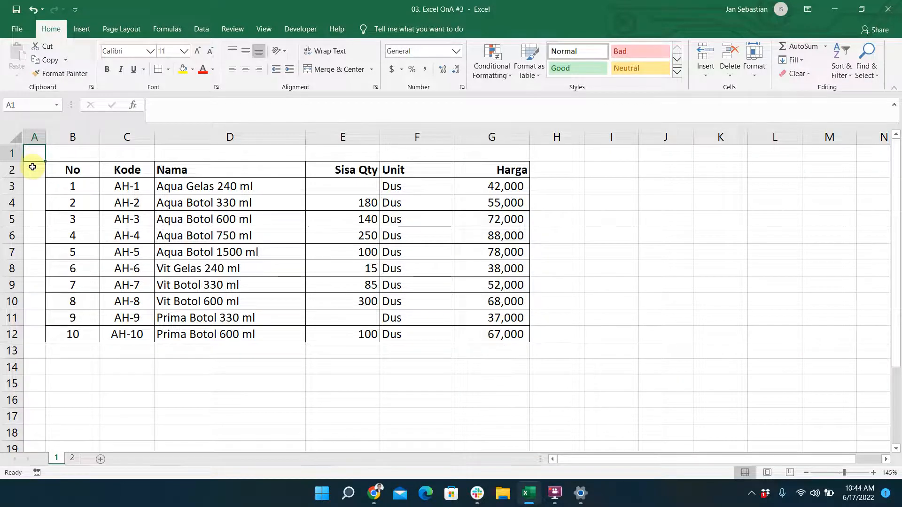
# Step: Highlight rows 3 and 11, which have blank Sisa Qty cells, and the whole table B2:G12
pyautogui.click(326, 191)
pyautogui.hotkey('shift', 'space')
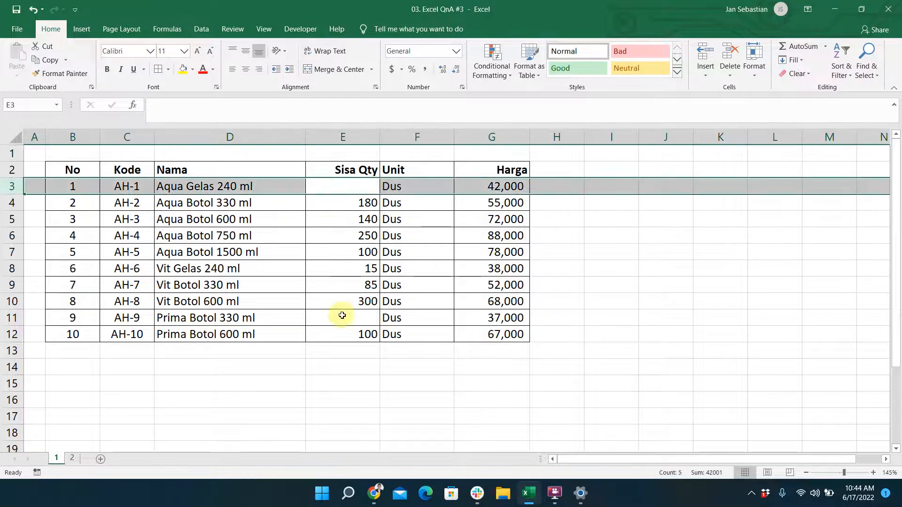
pyautogui.click(342, 315)
pyautogui.hotkey('shift', 'space')
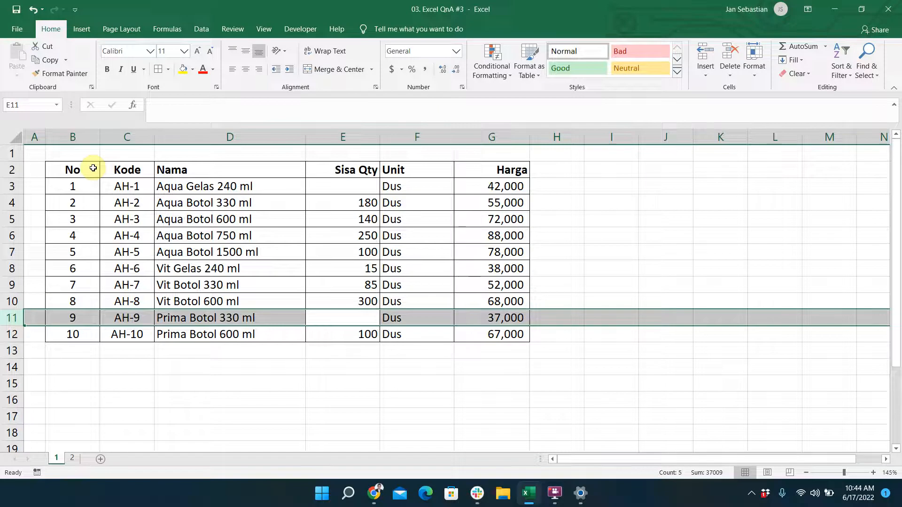
pyautogui.moveTo(93, 168); pyautogui.dragTo(504, 333)
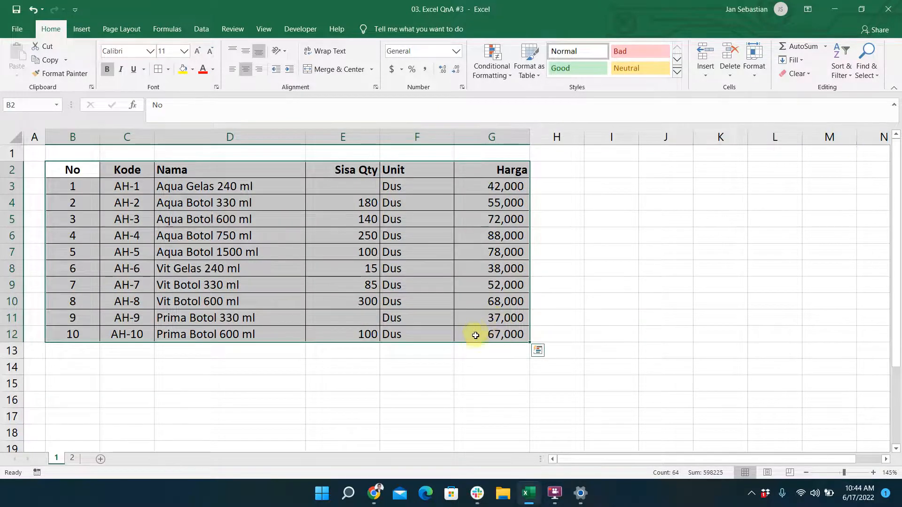
# Step: Try hiding rows 3 and 11 one at a time, and undo both changes
pyautogui.rightClick(12, 187)
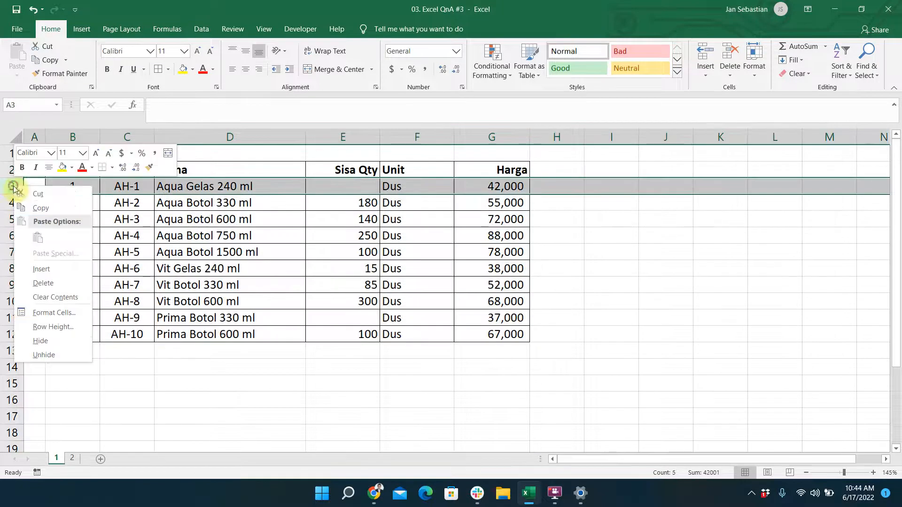
pyautogui.click(85, 341)
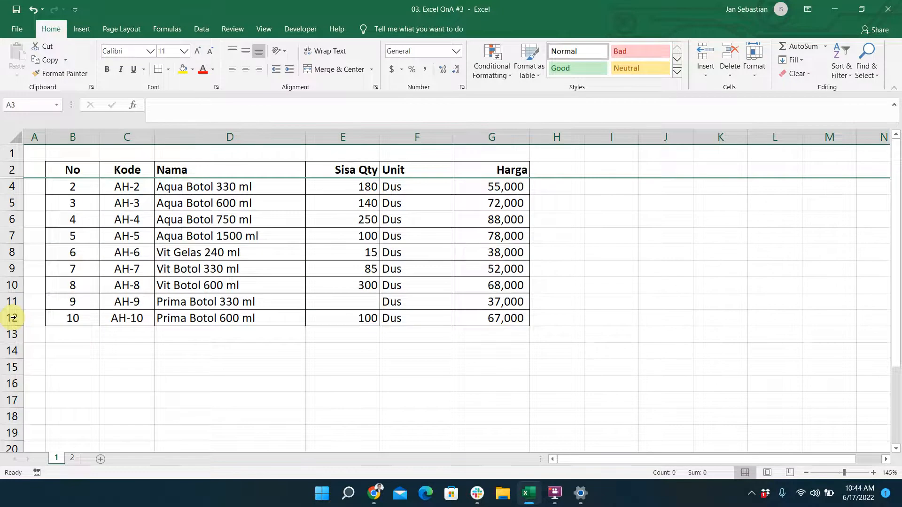
pyautogui.rightClick(13, 301)
pyautogui.click(37, 280)
pyautogui.hotkey('ctrl', 'z')
pyautogui.hotkey('ctrl', 'z')
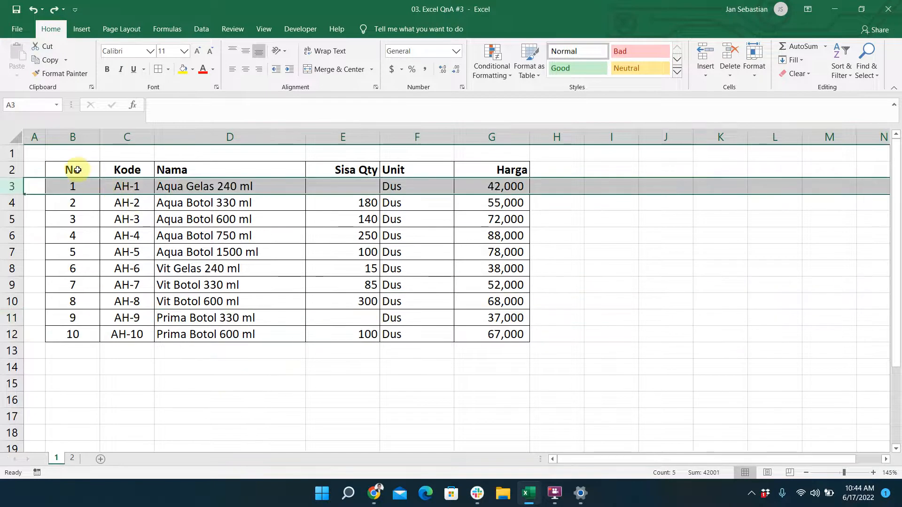
# Step: Select only the blank cells within the Sisa Qty range E2:E12 using Go To Special with Blanks
pyautogui.moveTo(364, 171); pyautogui.dragTo(372, 338)
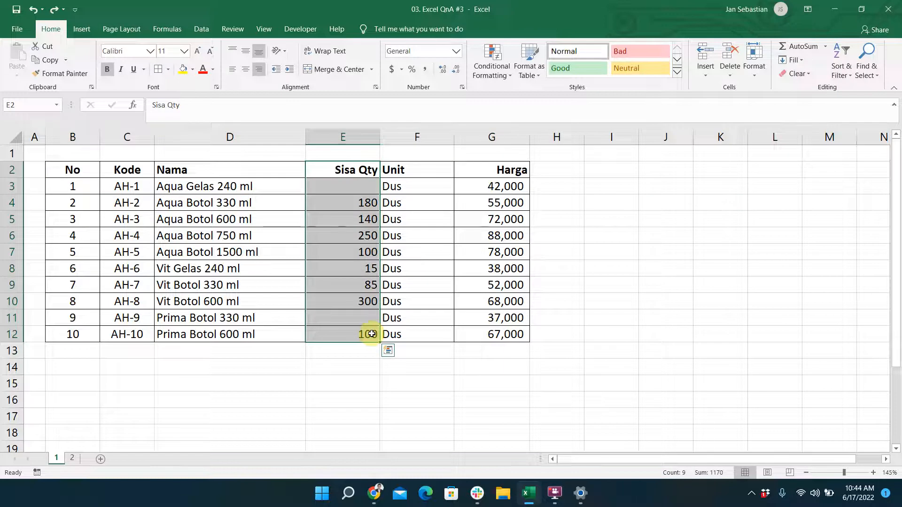
pyautogui.hotkey('ctrl', 'q')
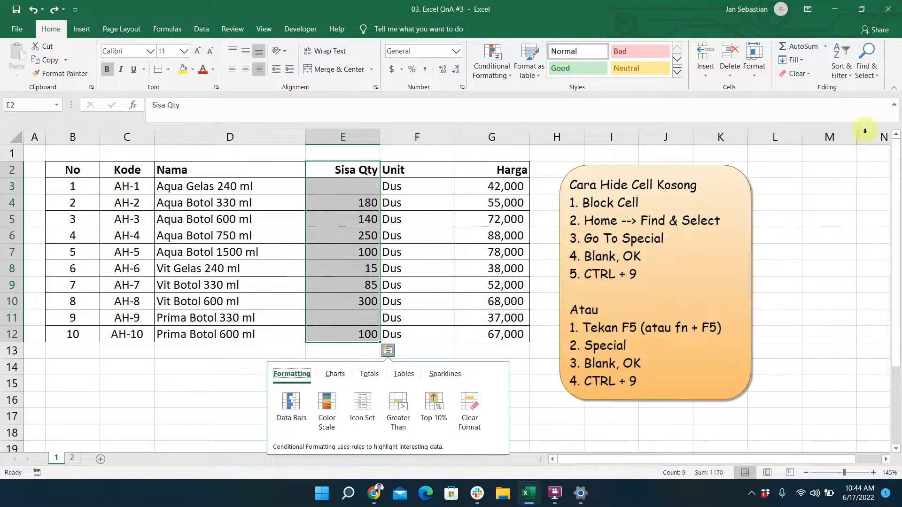
pyautogui.click(873, 76)
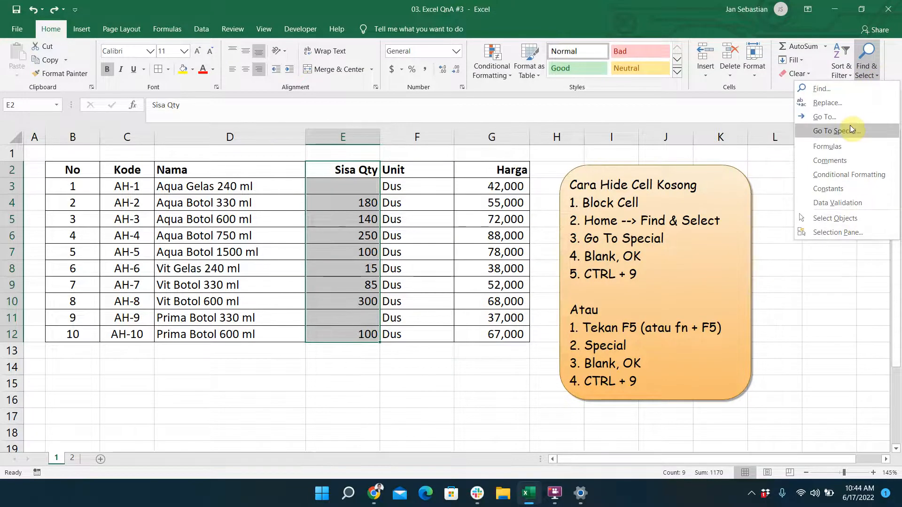
pyautogui.click(850, 129)
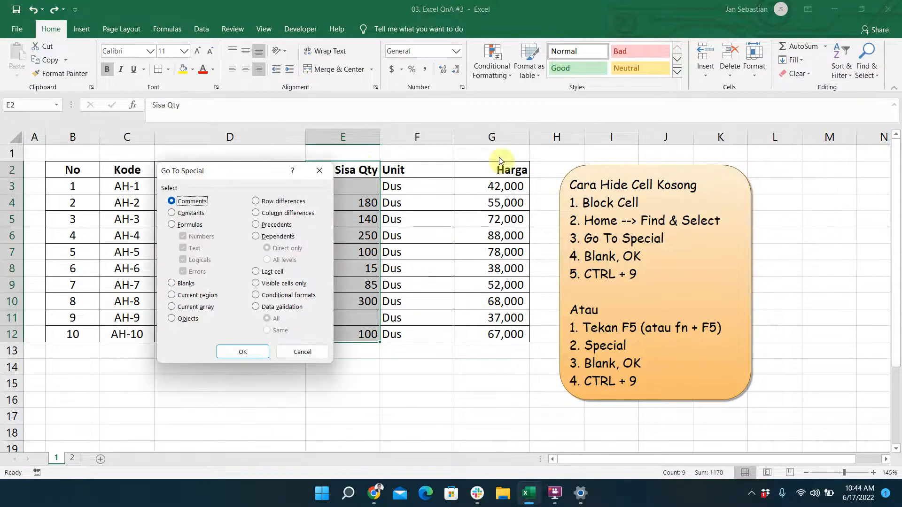
pyautogui.click(186, 284)
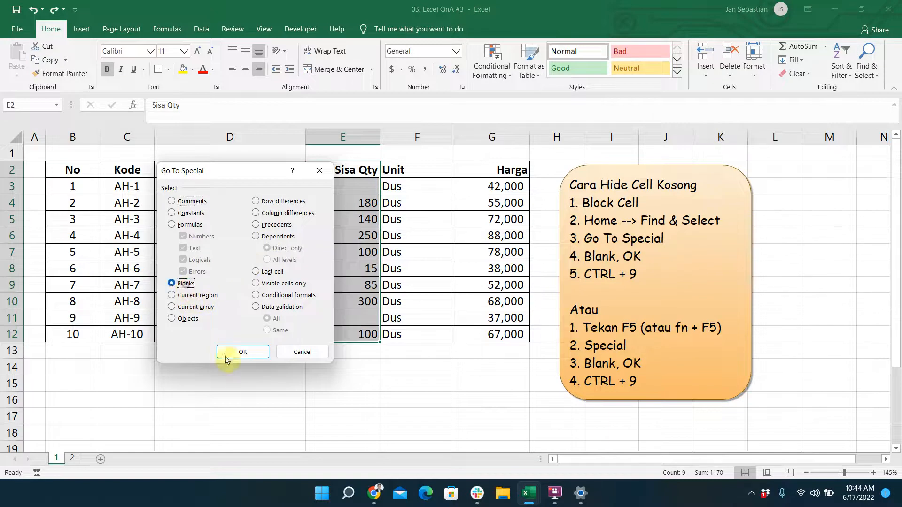
pyautogui.click(237, 356)
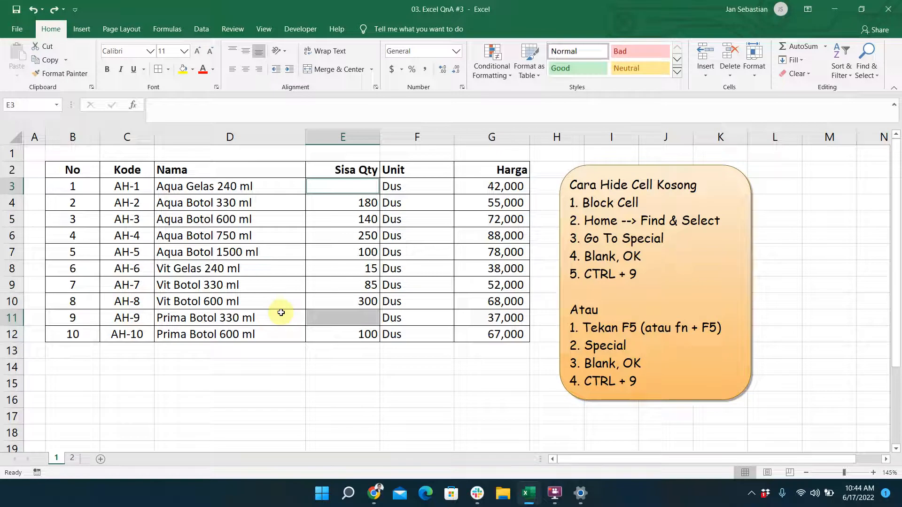
# Step: Try hiding the rows of the selected blank Sisa Qty cells, and undo the change
pyautogui.hotkey('ctrl', '9')
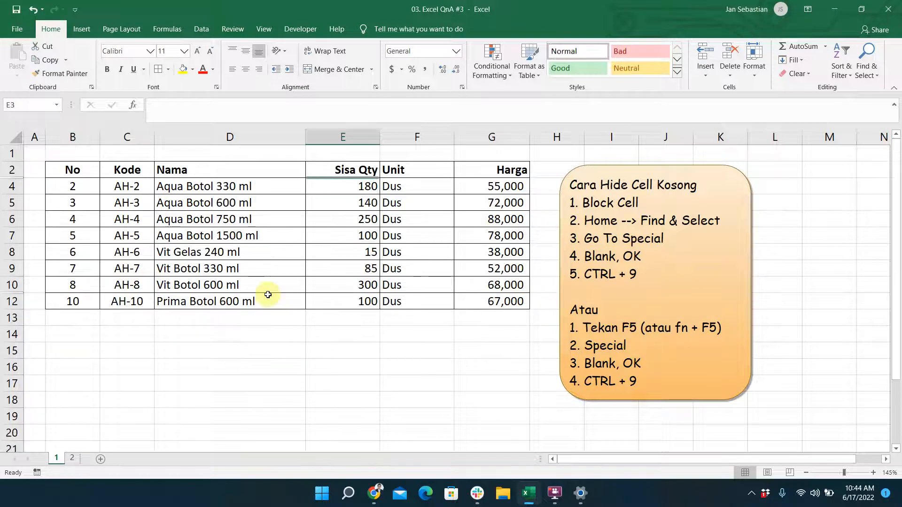
pyautogui.click(277, 280)
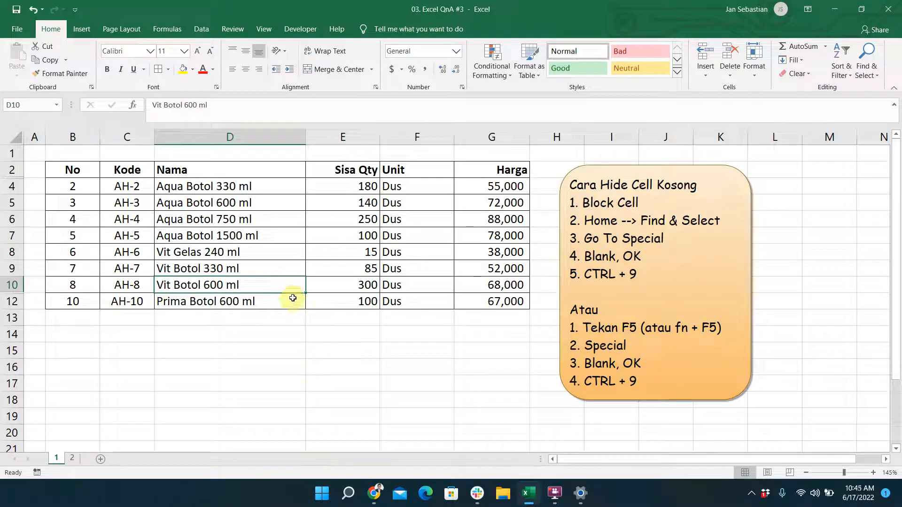
pyautogui.hotkey('ctrl', 'z')
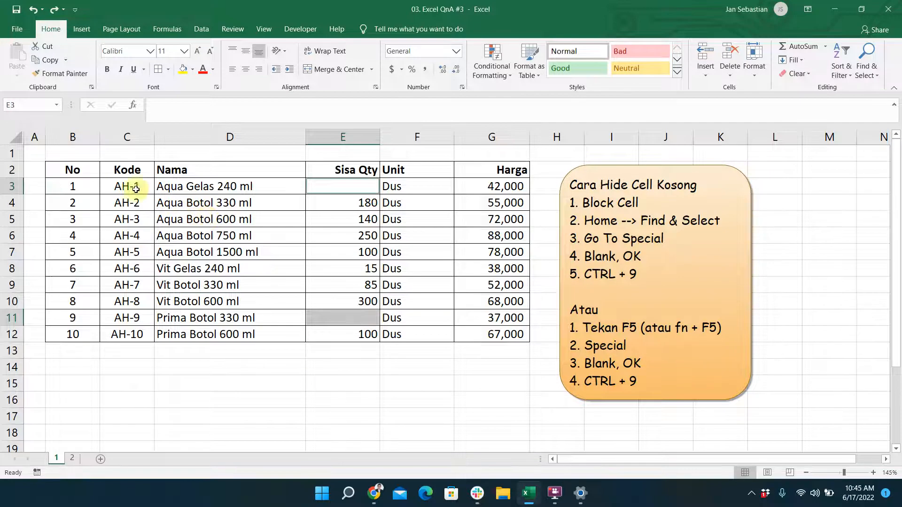
# Step: Copy the table B2:G12 and paste it below, starting at cell B14
pyautogui.moveTo(75, 169); pyautogui.dragTo(511, 333)
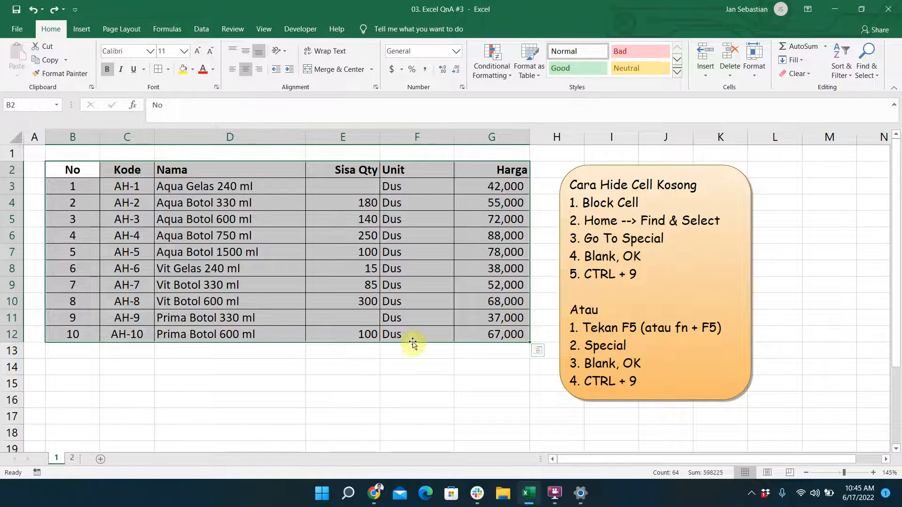
pyautogui.hotkey('ctrl', 'c')
pyautogui.scroll(-1, 117, 296)
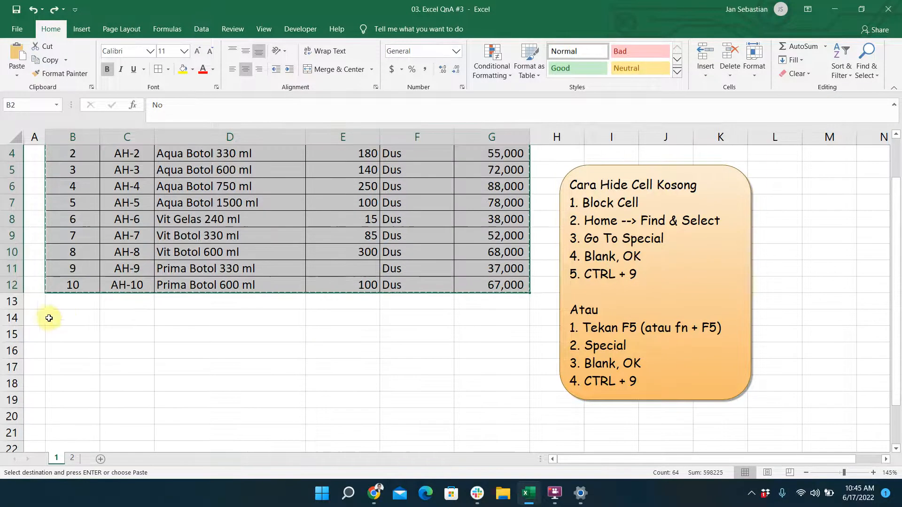
pyautogui.click(63, 317)
pyautogui.hotkey('ctrl', 'v')
pyautogui.press('Escape')
pyautogui.scroll(3, 255, 302)
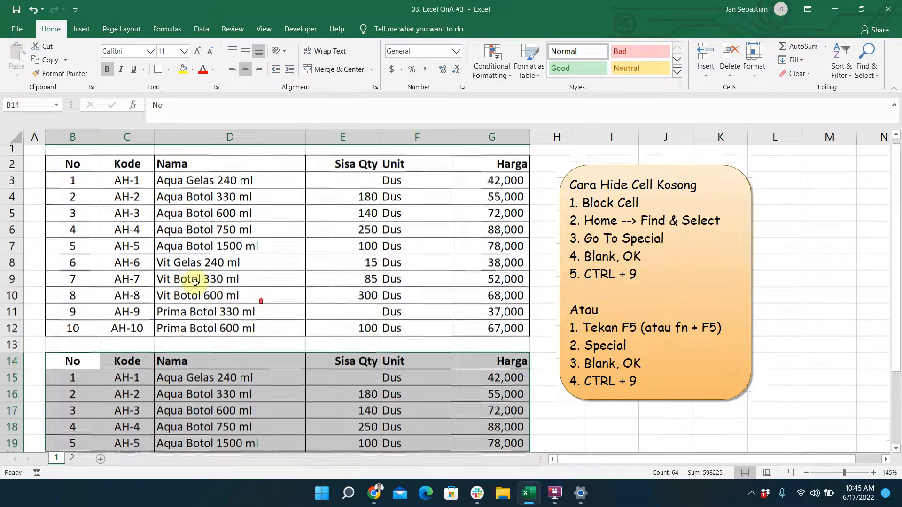
# Step: Apply a filter to the original table B2:G12 that excludes (Blanks) from the Sisa Qty column
pyautogui.moveTo(68, 171); pyautogui.dragTo(500, 337)
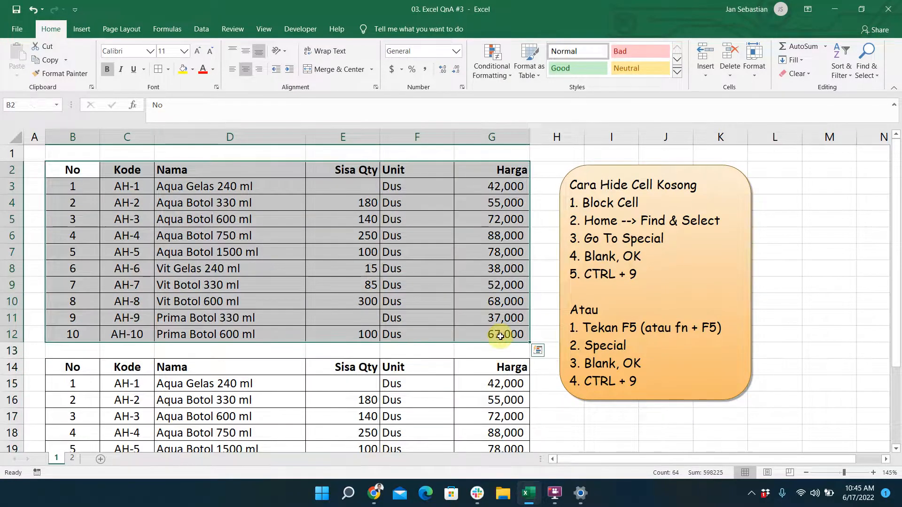
pyautogui.click(202, 29)
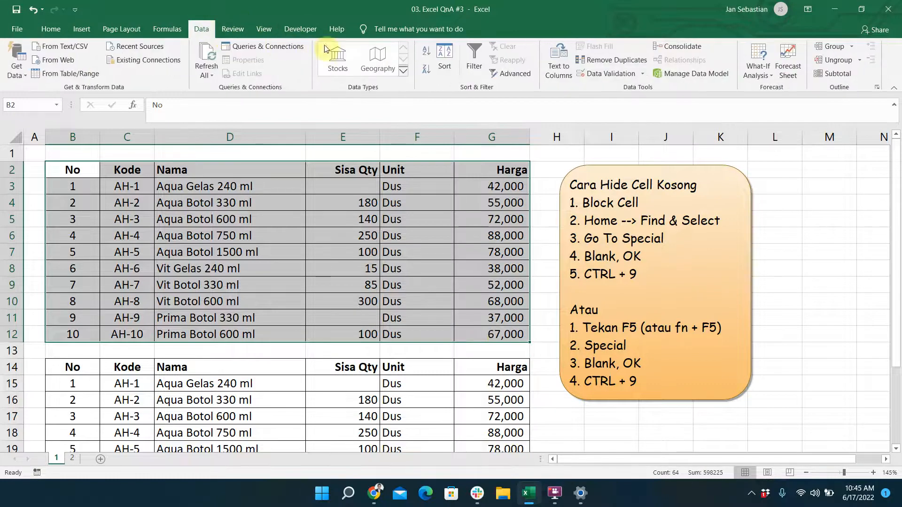
pyautogui.click(474, 60)
pyautogui.click(398, 253)
pyautogui.click(374, 172)
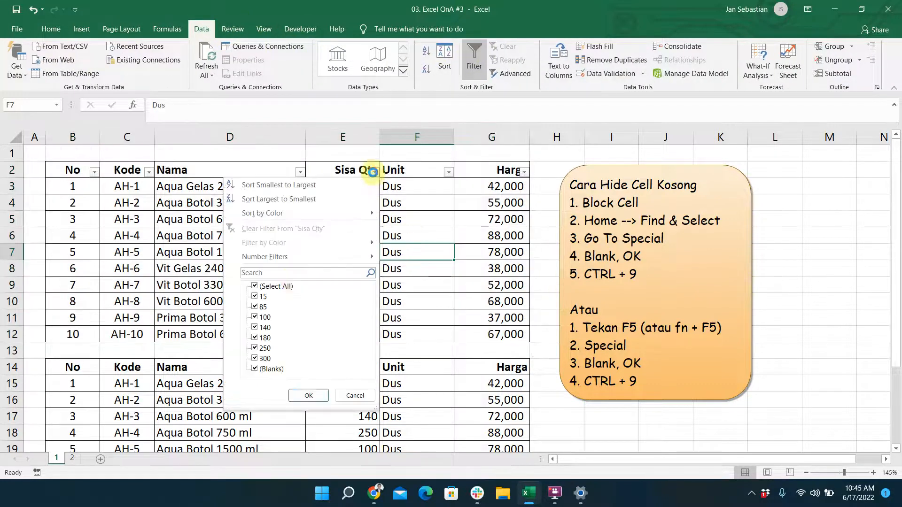
pyautogui.click(254, 369)
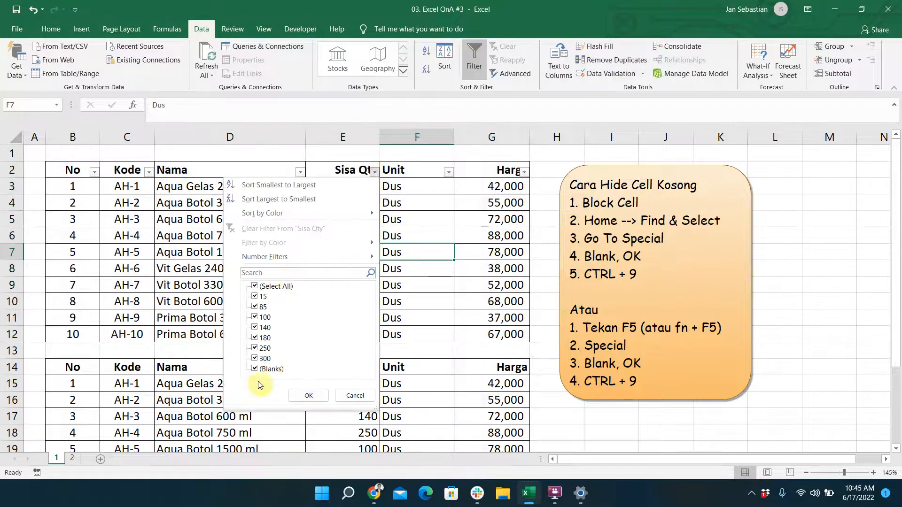
pyautogui.click(309, 395)
# Step: Move the filter to the copied table B14:G24 and exclude (Blanks) from its Sisa Qty column
pyautogui.moveTo(73, 334); pyautogui.dragTo(494, 435)
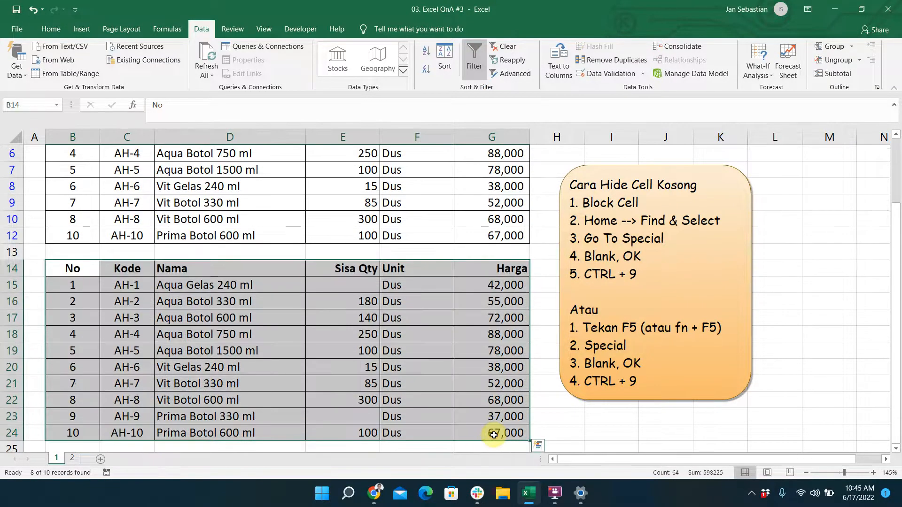
pyautogui.click(474, 59)
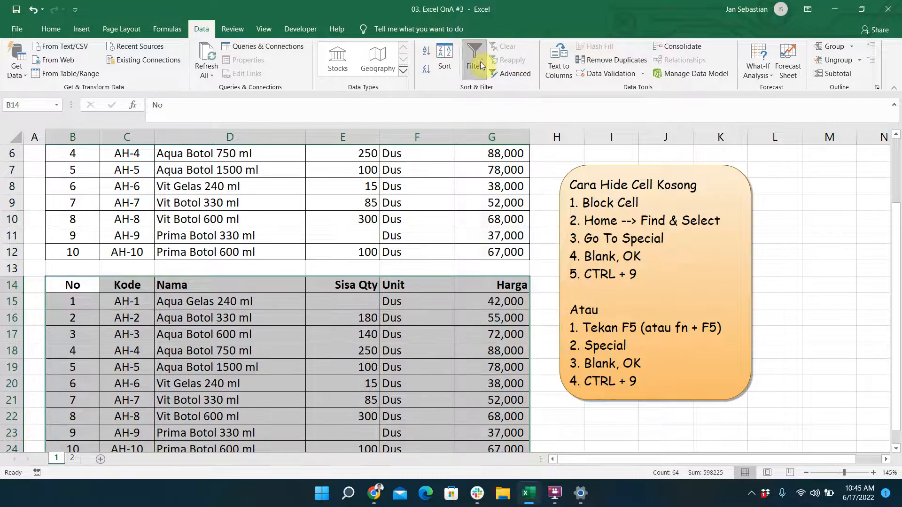
pyautogui.click(375, 287)
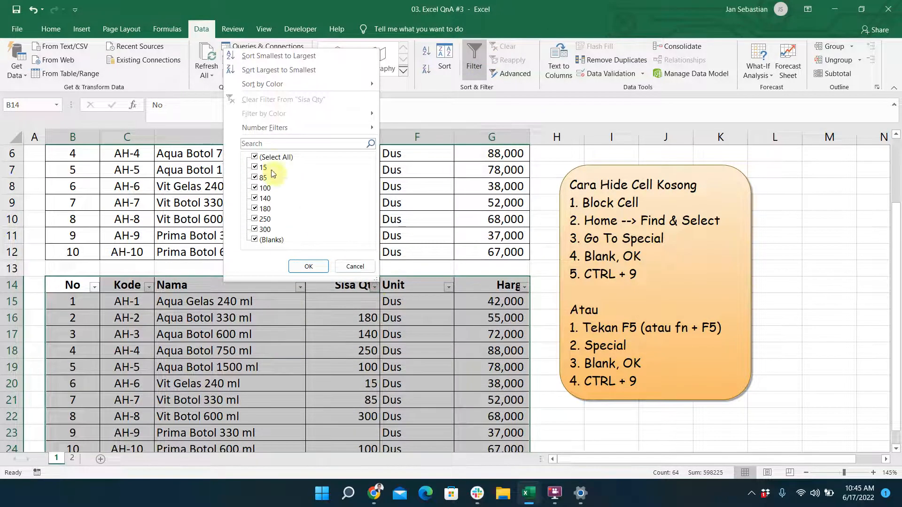
pyautogui.click(263, 240)
pyautogui.click(308, 266)
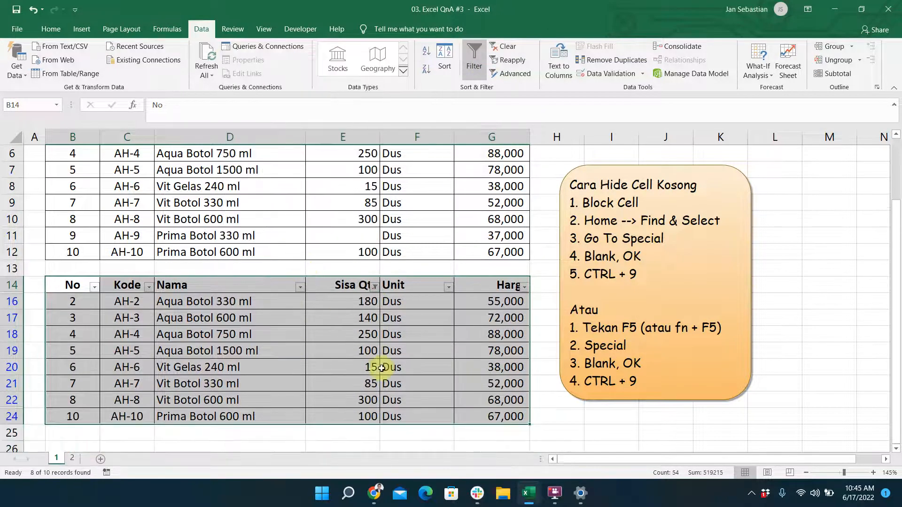
# Step: Check the blank cells E3 and E11 in the original table, and remove the copied table's filter
pyautogui.scroll(2, 375, 350)
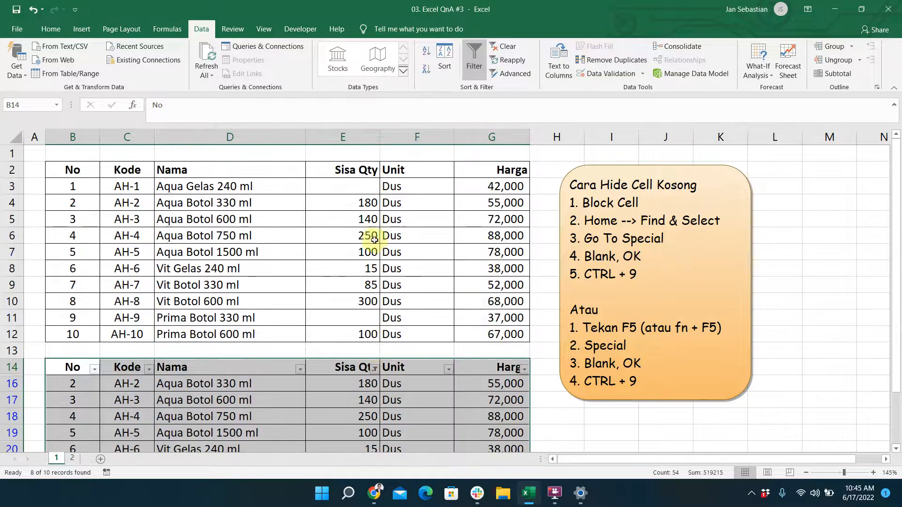
pyautogui.click(368, 186)
pyautogui.click(370, 321)
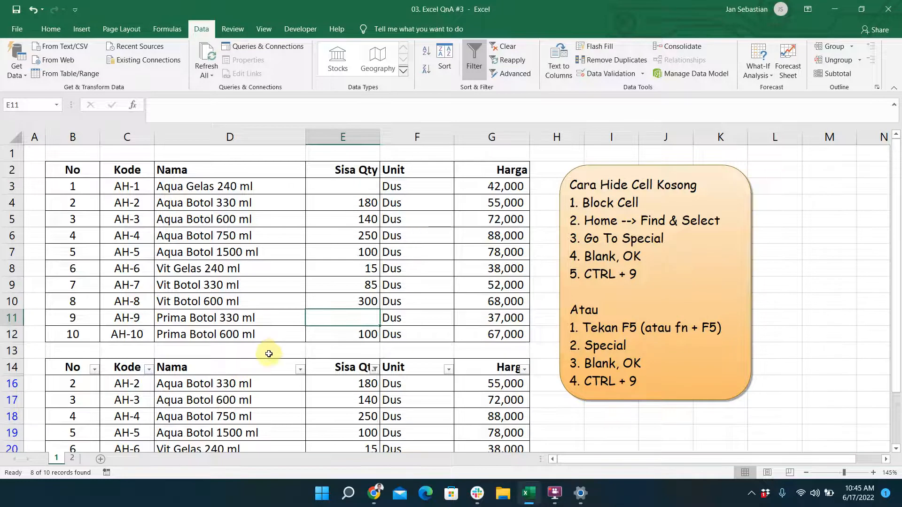
pyautogui.click(476, 61)
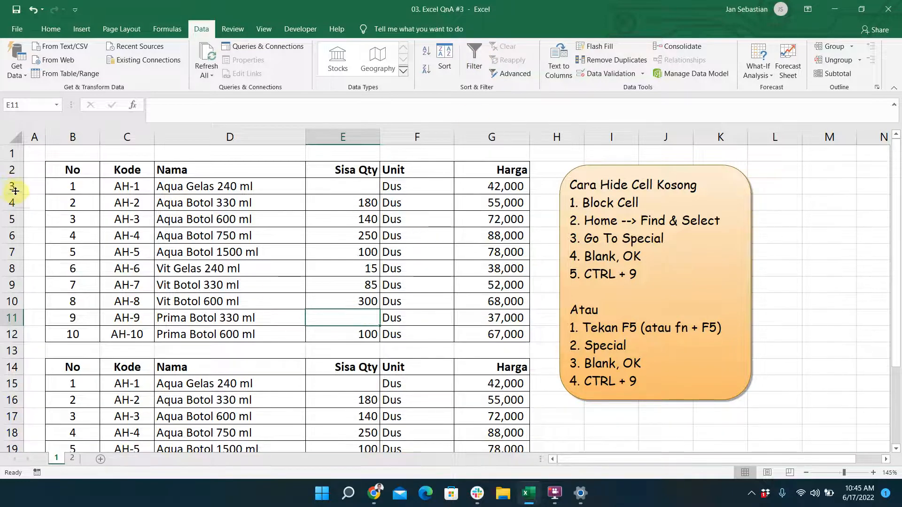
# Step: Hide rows 3 and 11 of the original table
pyautogui.rightClick(16, 192)
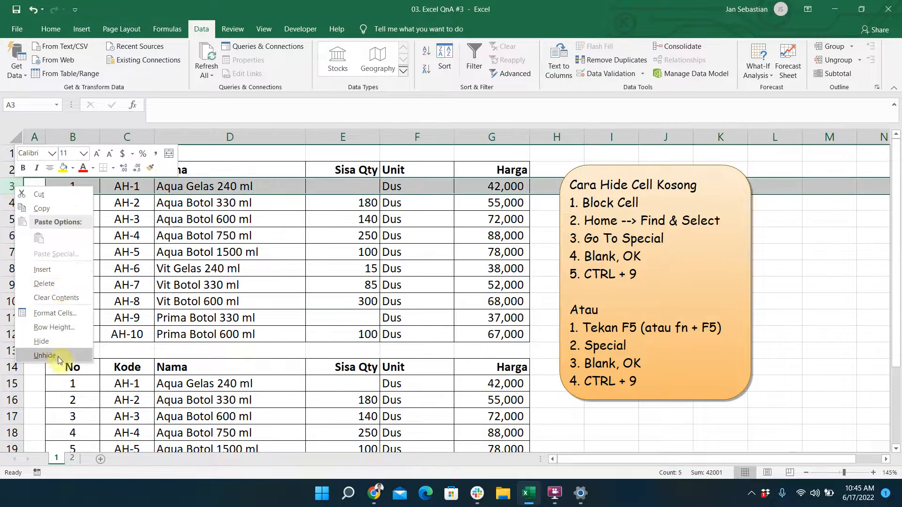
pyautogui.click(55, 344)
pyautogui.rightClick(8, 307)
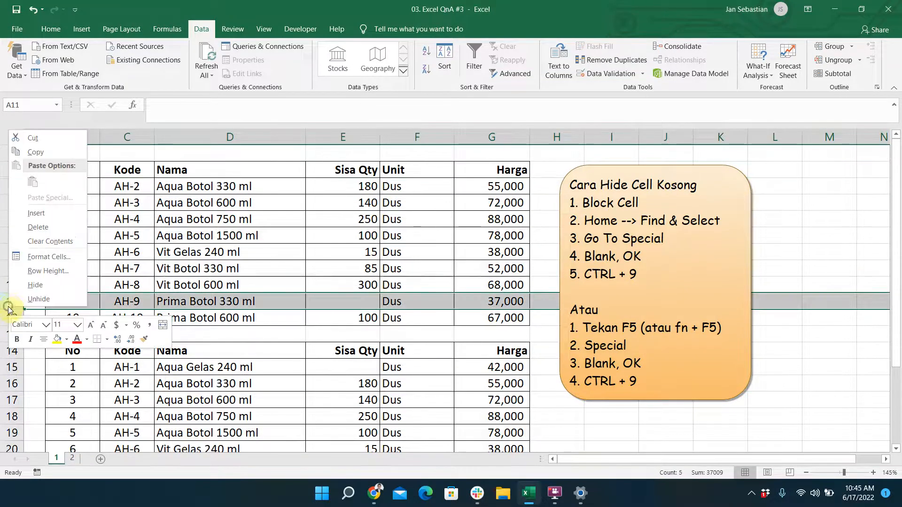
pyautogui.click(32, 285)
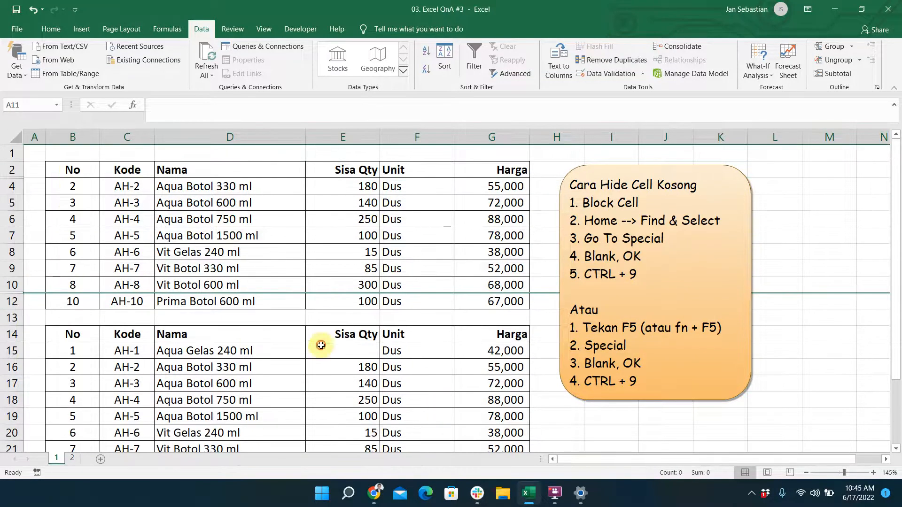
# Step: Find the blank Sisa Qty cells in E14:E24 of the copied table with Go To Special (Blanks) and hide their rows
pyautogui.scroll(-1, 319, 346)
pyautogui.moveTo(342, 300); pyautogui.dragTo(375, 427)
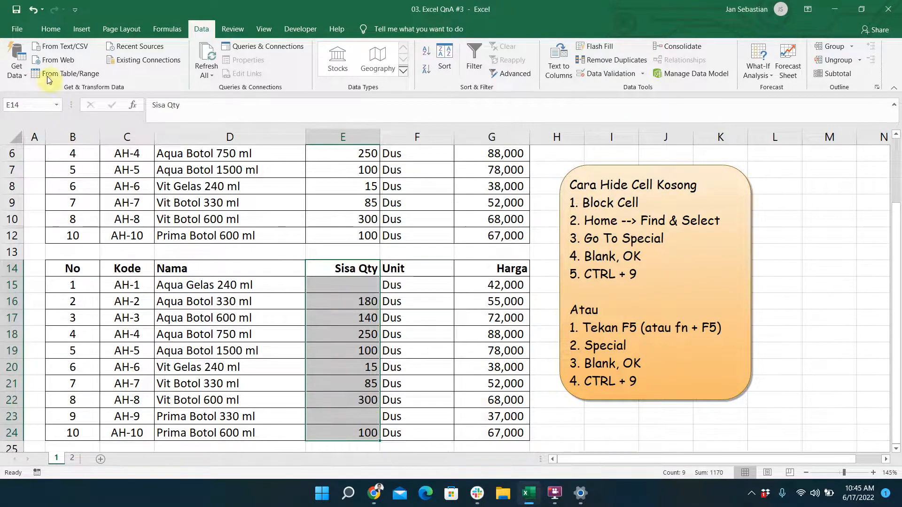
pyautogui.click(51, 31)
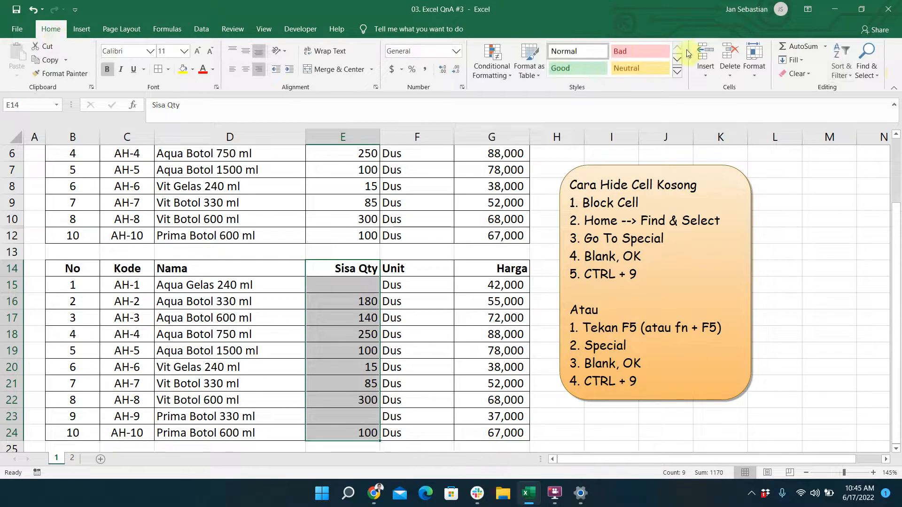
pyautogui.click(881, 81)
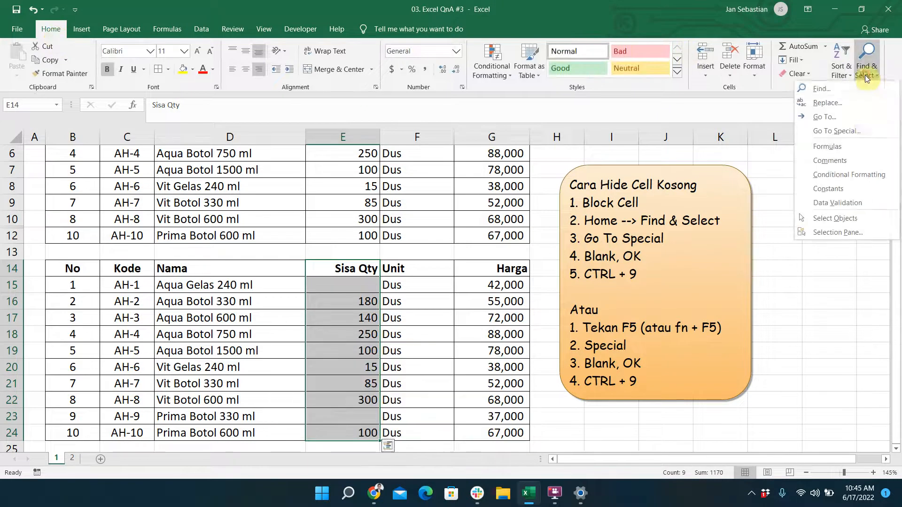
pyautogui.click(861, 132)
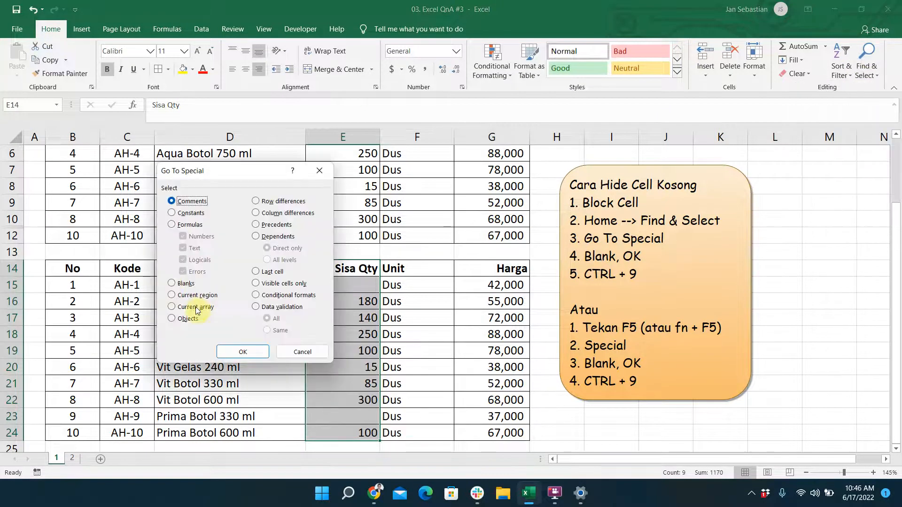
pyautogui.click(178, 284)
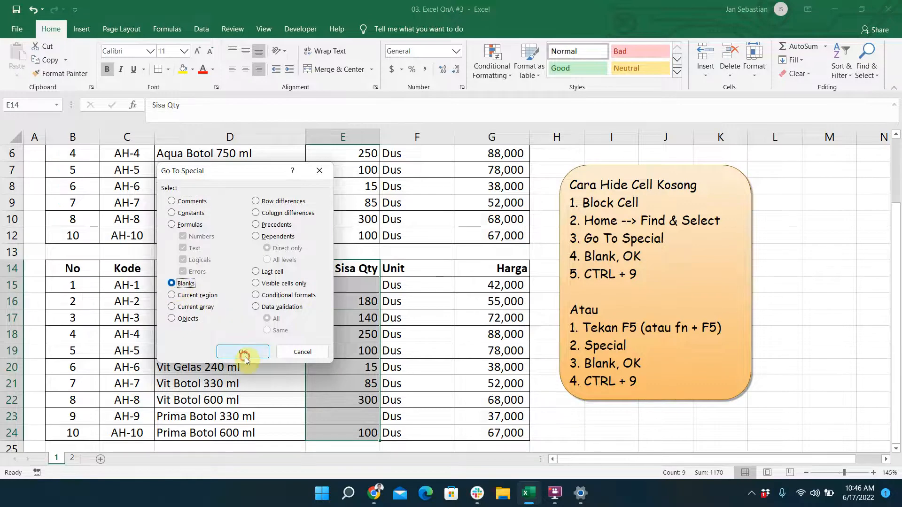
pyautogui.click(244, 358)
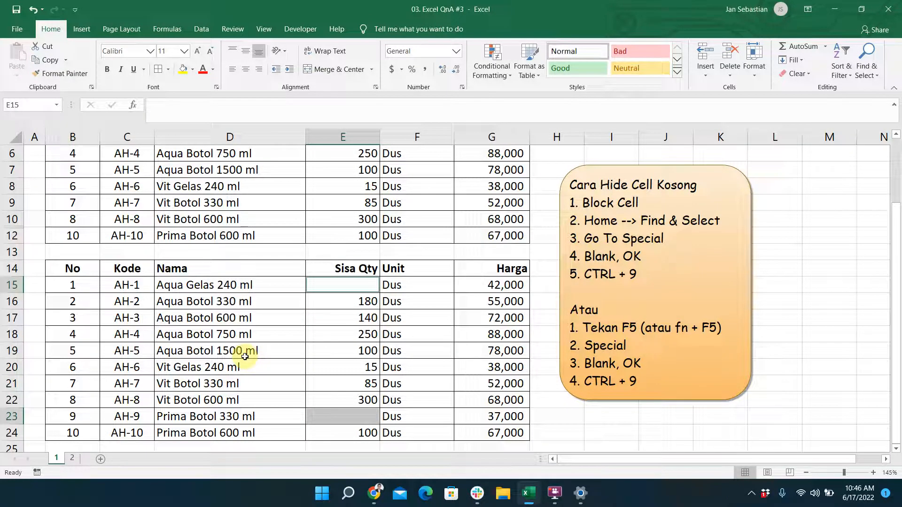
pyautogui.hotkey('ctrl', '9')
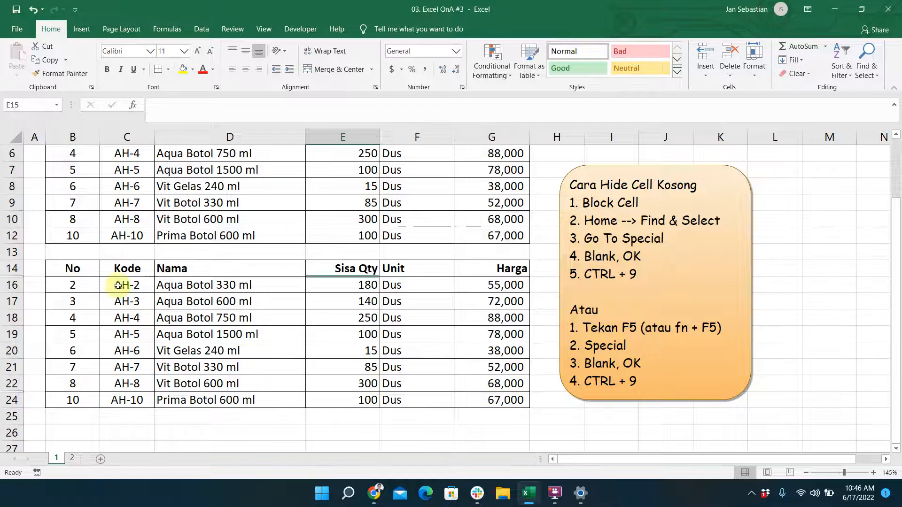
# Step: Unhide the hidden rows between rows 14 and 24 of the copied table
pyautogui.moveTo(12, 269); pyautogui.dragTo(10, 399)
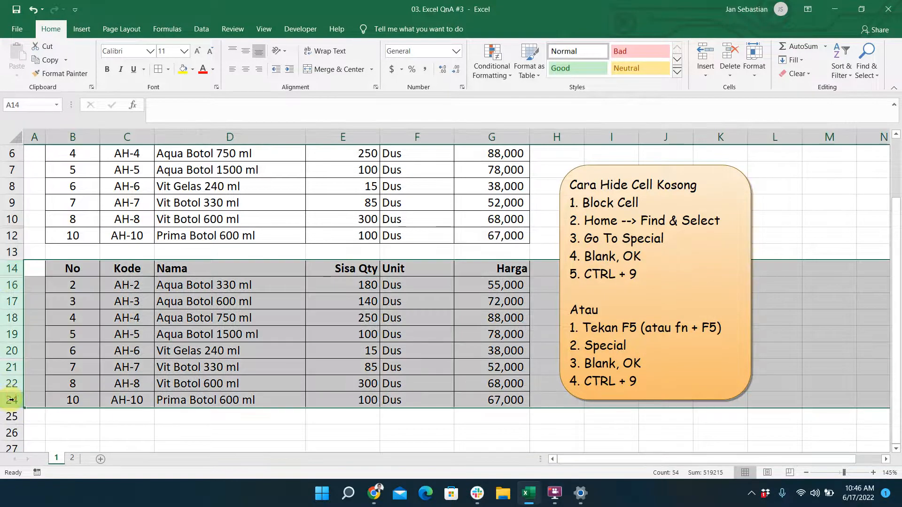
pyautogui.rightClick(12, 399)
pyautogui.click(27, 396)
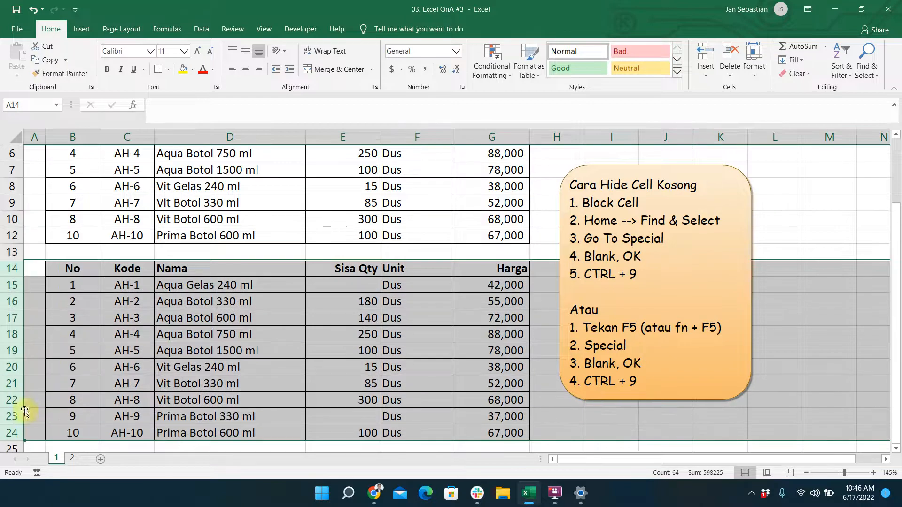
# Step: Unhide the hidden rows between rows 2 and 12 of the original table
pyautogui.scroll(-2, 134, 324)
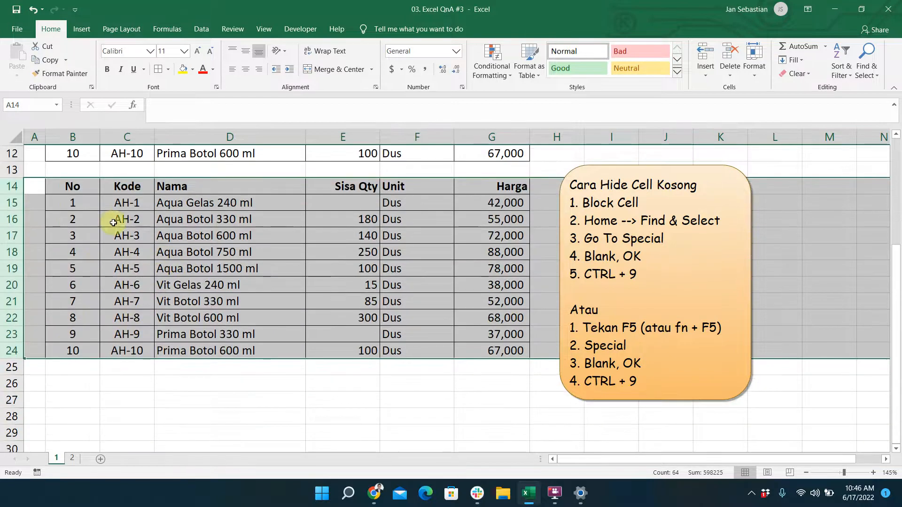
pyautogui.scroll(3, 94, 233)
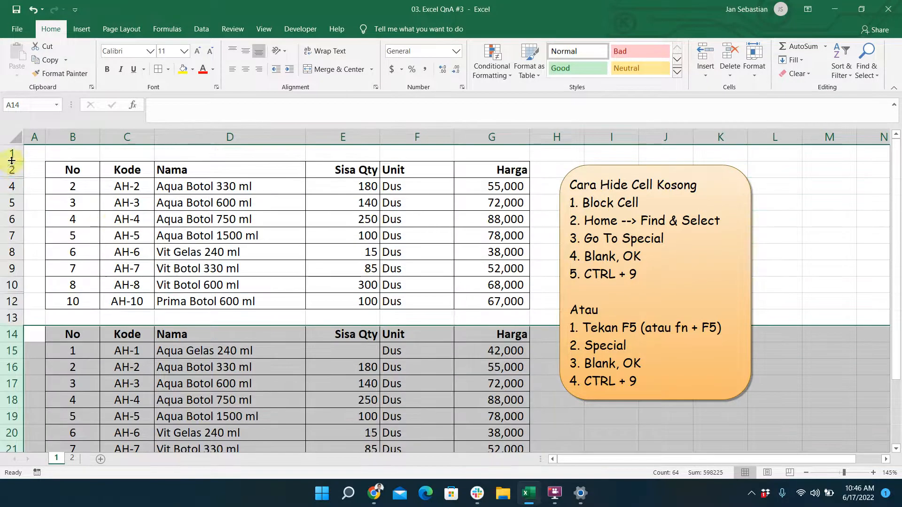
pyautogui.moveTo(12, 169); pyautogui.dragTo(3, 303)
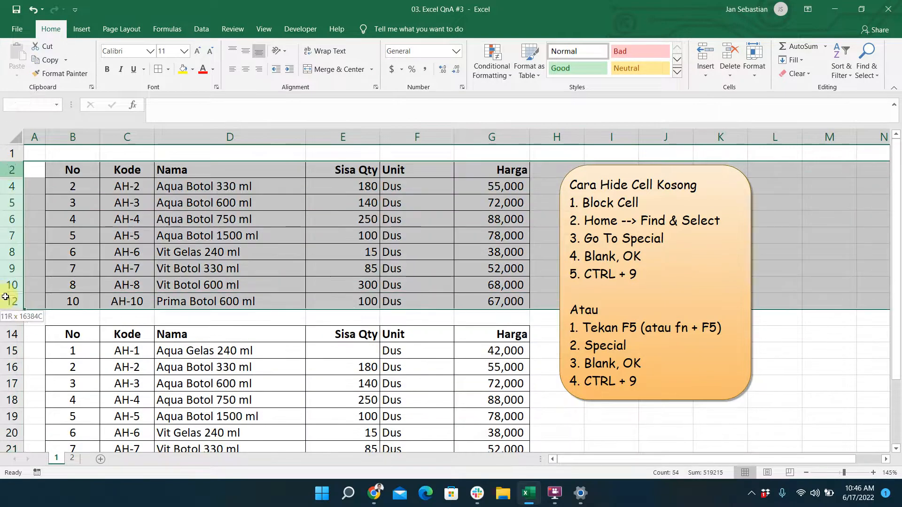
pyautogui.rightClick(5, 300)
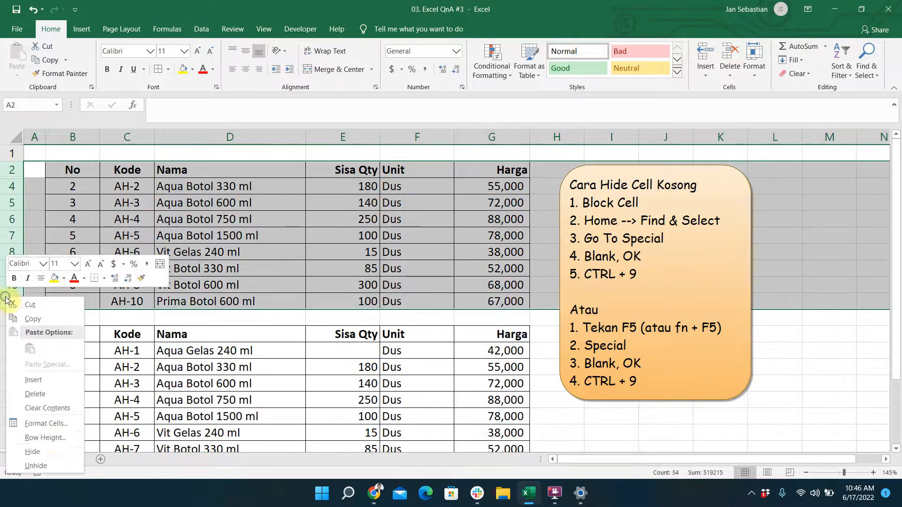
pyautogui.click(50, 464)
# Step: Delete the rows of the copied table, rows 14 to 24
pyautogui.scroll(-2, 69, 348)
pyautogui.moveTo(72, 272); pyautogui.dragTo(511, 429)
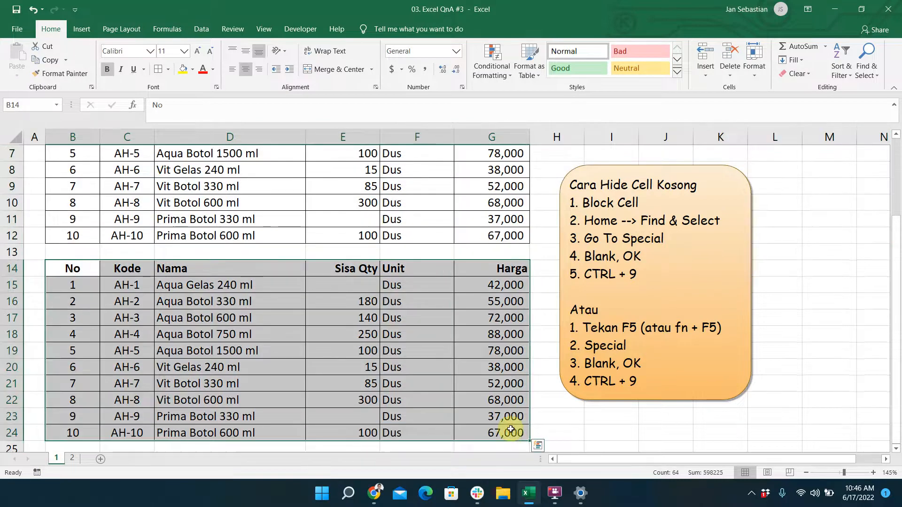
pyautogui.hotkey('shift', 'space')
pyautogui.hotkey('ctrl', '-')
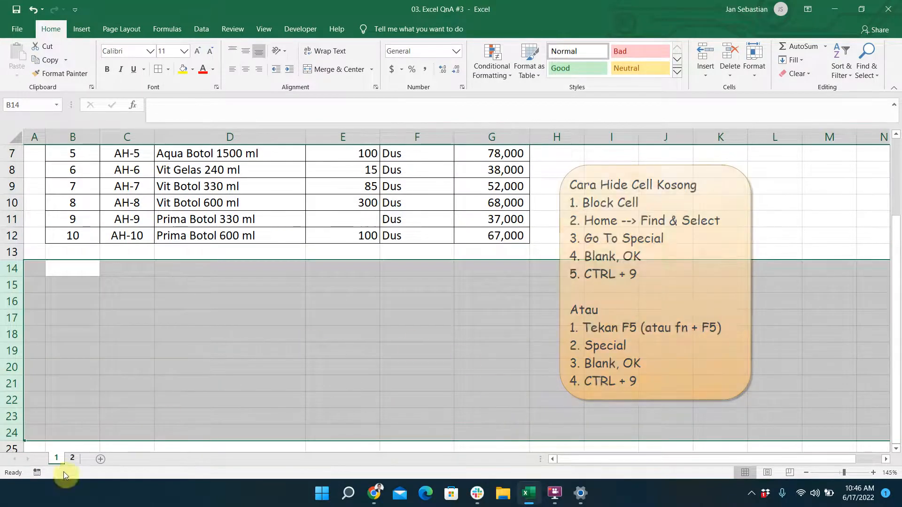
# Step: Copy the stock table B2:G12 from sheet 1 and paste it at cell I4 of sheet 2
pyautogui.click(72, 459)
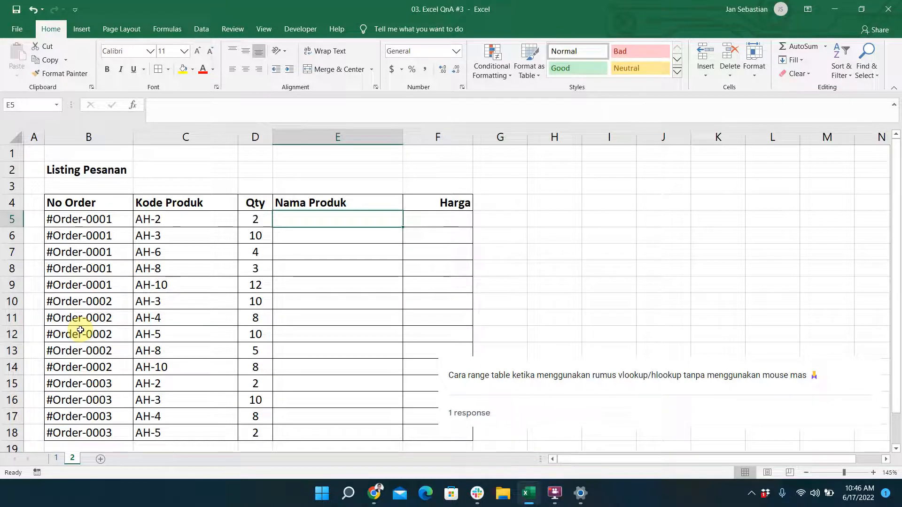
pyautogui.click(56, 459)
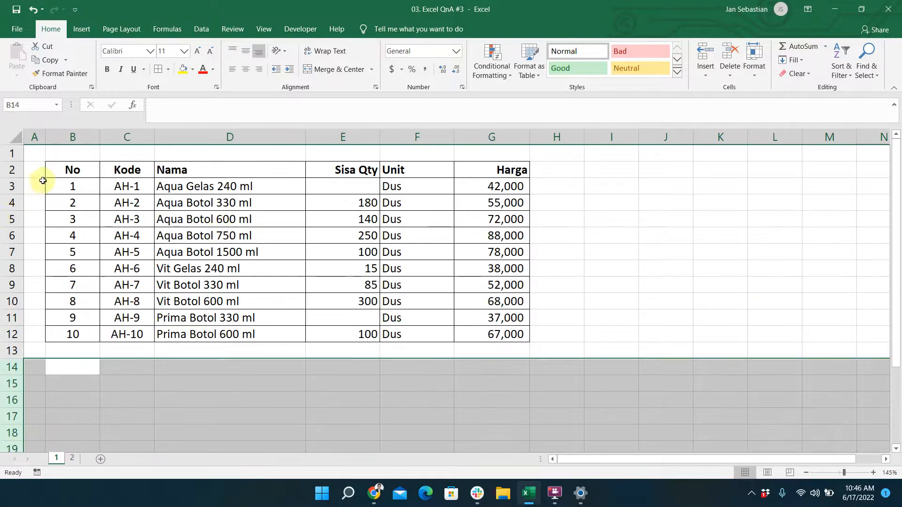
pyautogui.click(71, 458)
pyautogui.click(56, 460)
pyautogui.moveTo(74, 171); pyautogui.dragTo(493, 332)
pyautogui.hotkey('ctrl', 'c')
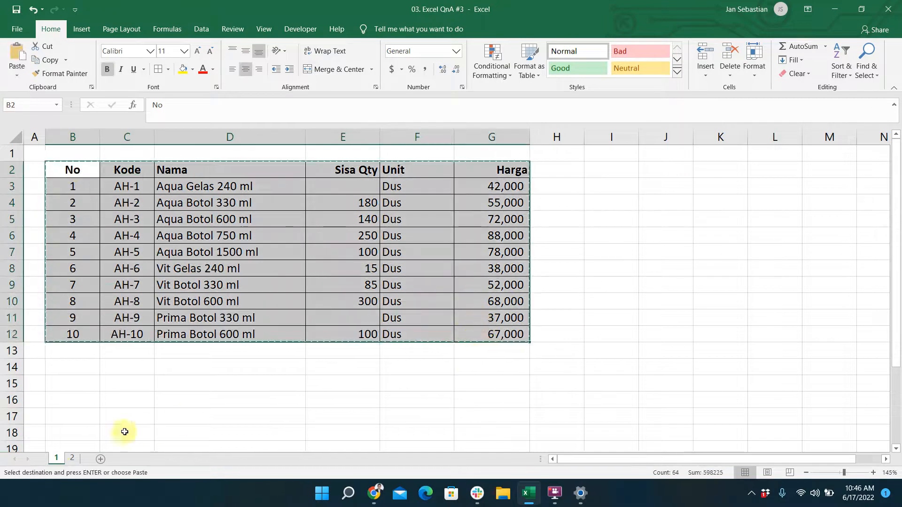
pyautogui.click(72, 458)
pyautogui.click(597, 205)
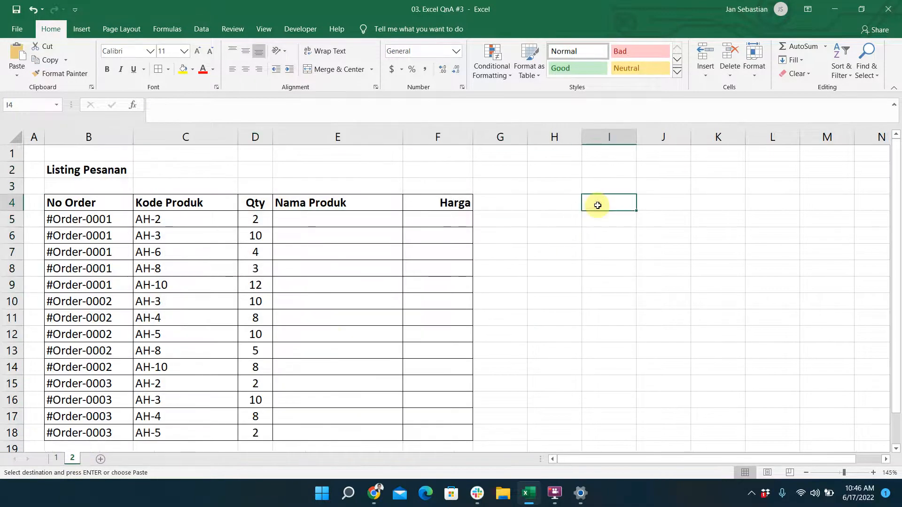
pyautogui.hotkey('ctrl', 'v')
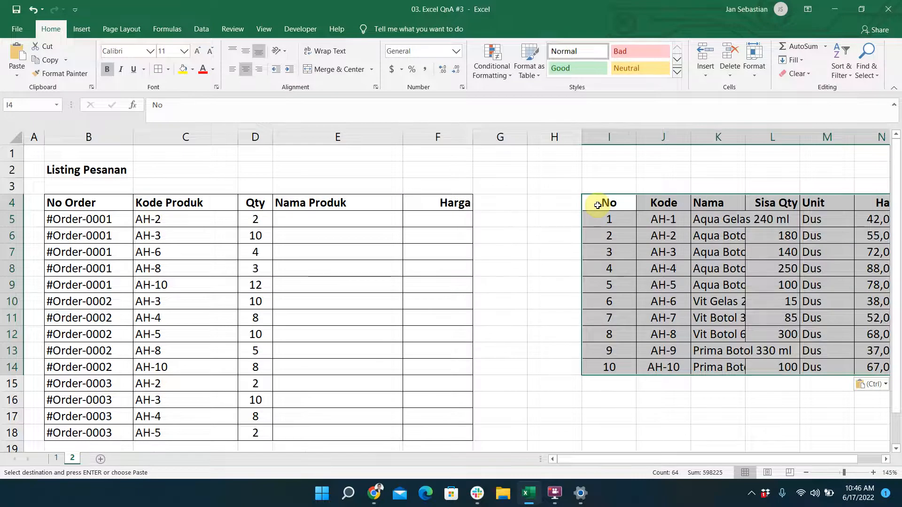
# Step: Apply the source column widths to the pasted stock table with Paste Special
pyautogui.hotkey('ctrl', 'alt', 'v')
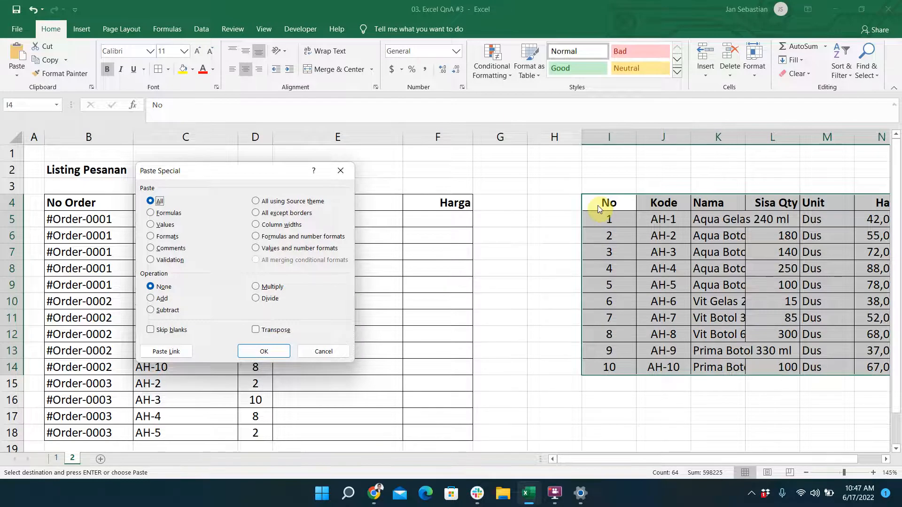
pyautogui.press('w')
pyautogui.press('Return')
# Step: Move the active cell between the order list and the stock table, ending on the No Order header in B4
pyautogui.press('Left')
pyautogui.press('Left')
pyautogui.press('Left')
pyautogui.press('Down')
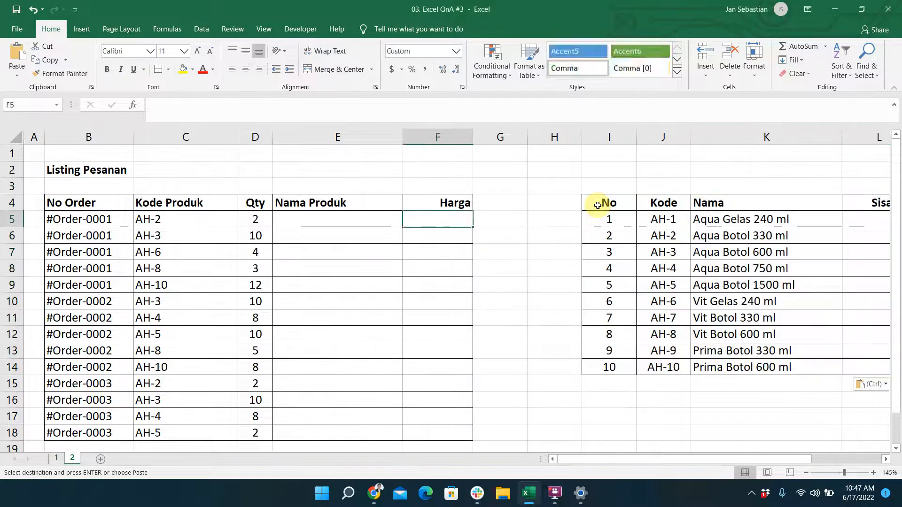
pyautogui.press('Right')
pyautogui.press('Right')
pyautogui.press('Up')
pyautogui.press('Right')
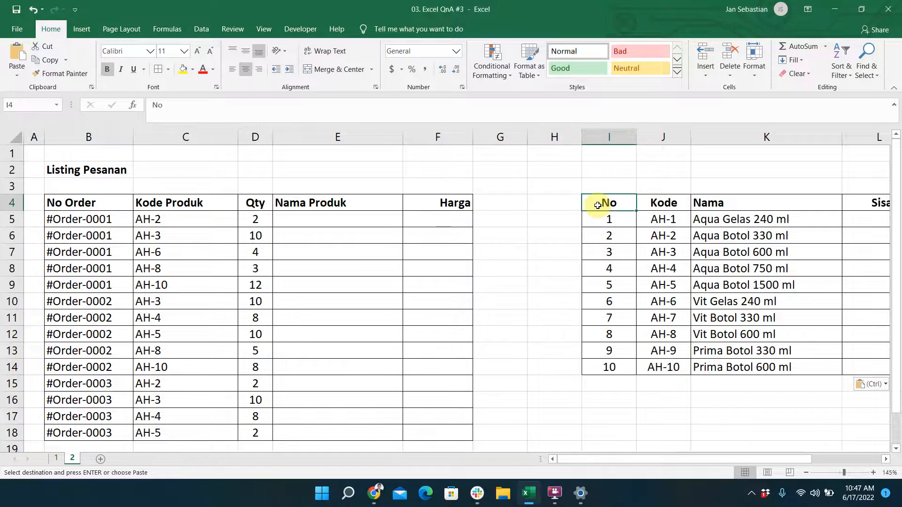
pyautogui.hotkey('ctrl', 'Right')
pyautogui.hotkey('ctrl', 'Left')
pyautogui.hotkey('ctrl', 'Left')
pyautogui.hotkey('ctrl', 'Left')
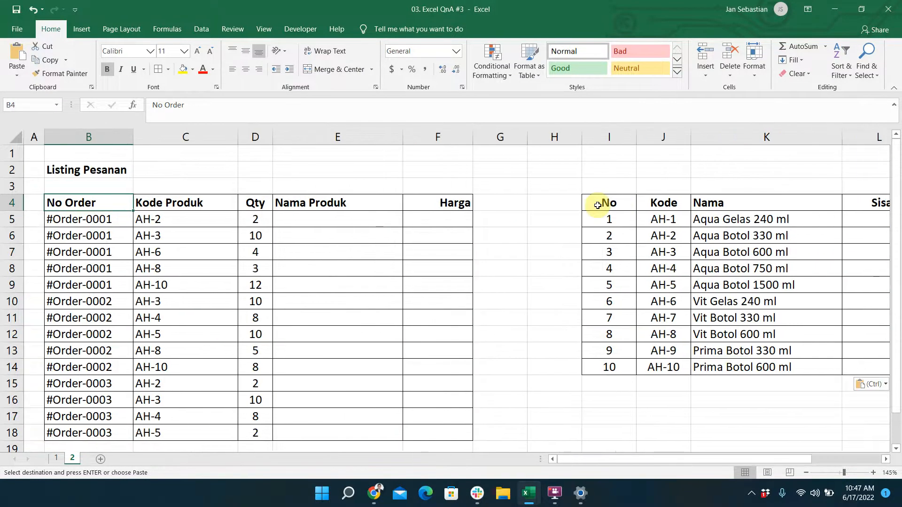
# Step: Switch back and forth between sheets 1 and 2, clearing the pending copy selection
pyautogui.hotkey('ctrl', 'pageup')
pyautogui.press('Left')
pyautogui.press('Right')
pyautogui.press('Escape')
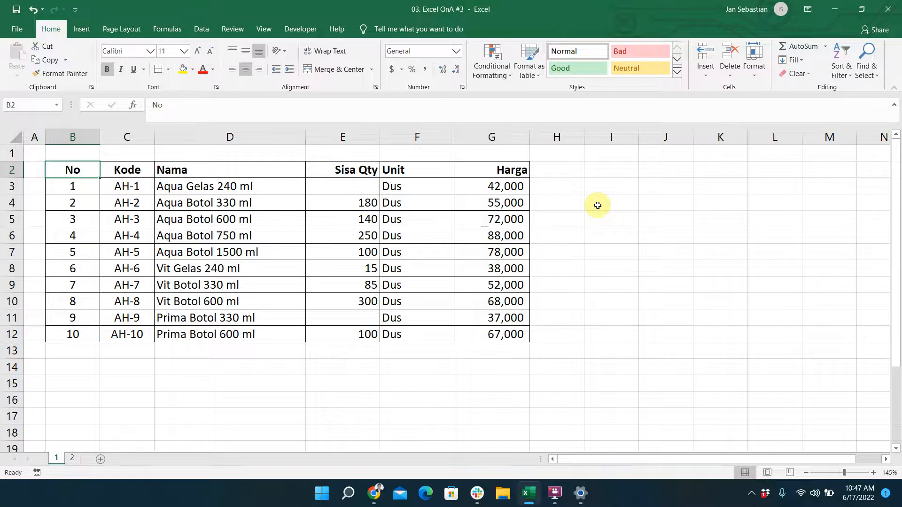
pyautogui.hotkey('ctrl', 'pagedown')
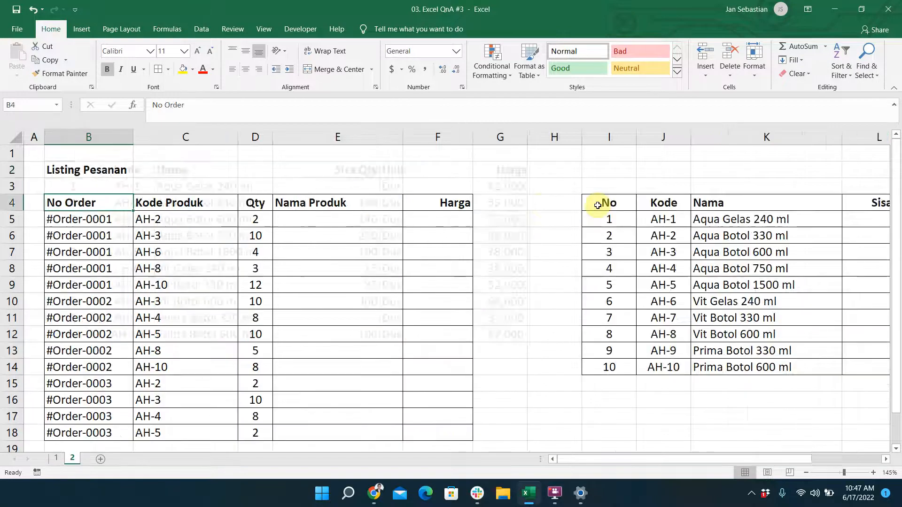
pyautogui.hotkey('ctrl', 'pageup')
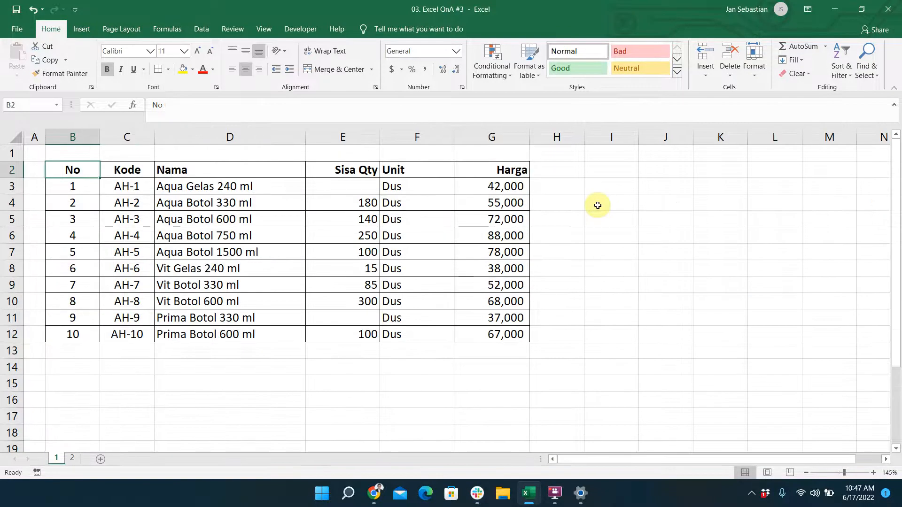
# Step: Return to sheet 2 and select the first empty Nama Produk cell, E5
pyautogui.hotkey('ctrl', 'pagedown')
pyautogui.press('Down')
pyautogui.press('Right')
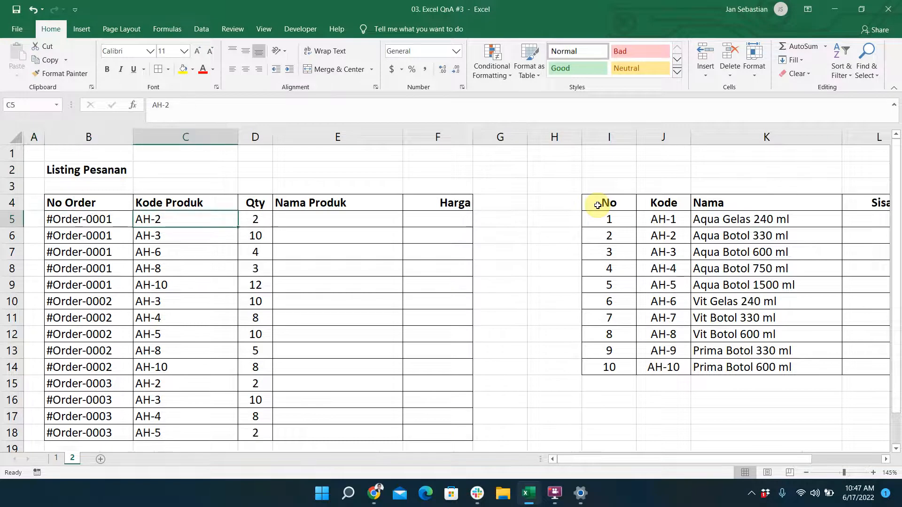
pyautogui.press('Right')
pyautogui.press('Right')
# Step: Cycle through the open application windows and return to the Excel workbook
pyautogui.hotkey('alt', 'Tab')
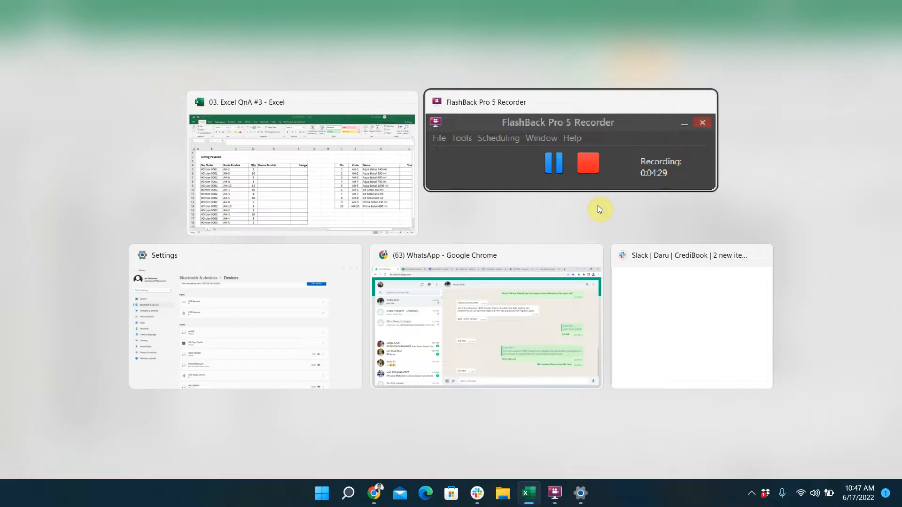
pyautogui.press('Tab')
pyautogui.press('Tab')
pyautogui.press('Tab')
pyautogui.press('Tab')
pyautogui.press('Tab')
pyautogui.press('Tab')
pyautogui.press('Tab')
pyautogui.hotkey('shift', 'Tab')
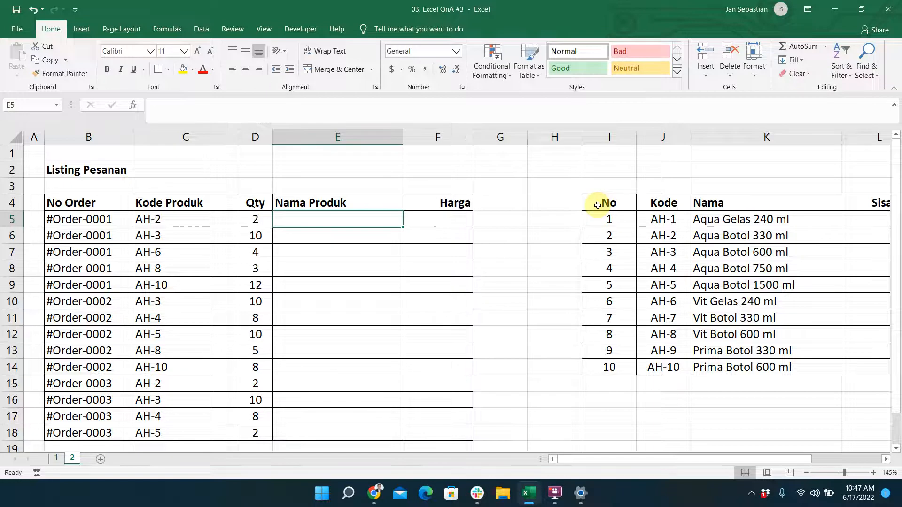
pyautogui.write('=VLOOKUP(')
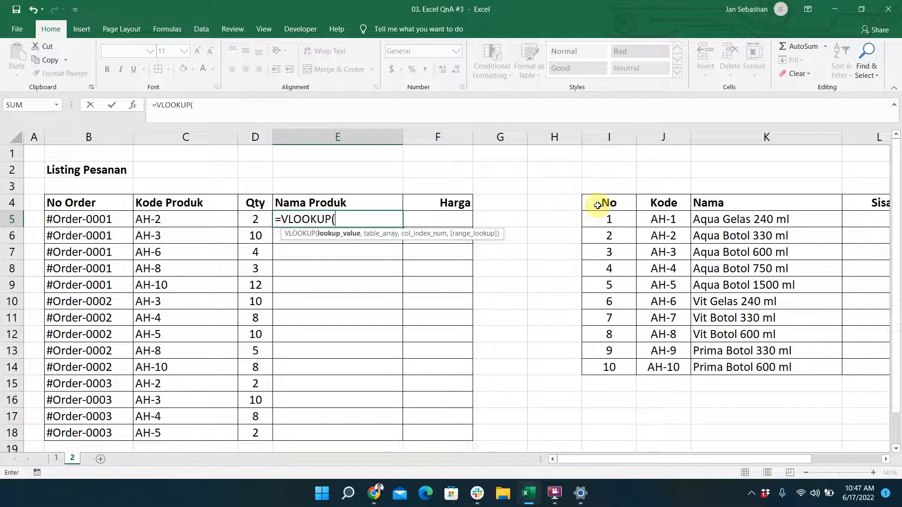
pyautogui.press('Escape')
pyautogui.write('=vl')
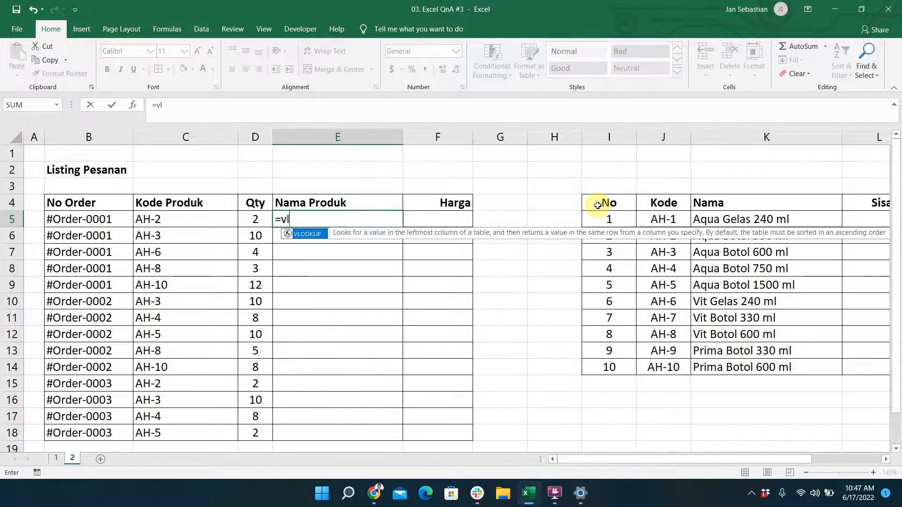
pyautogui.press('Tab')
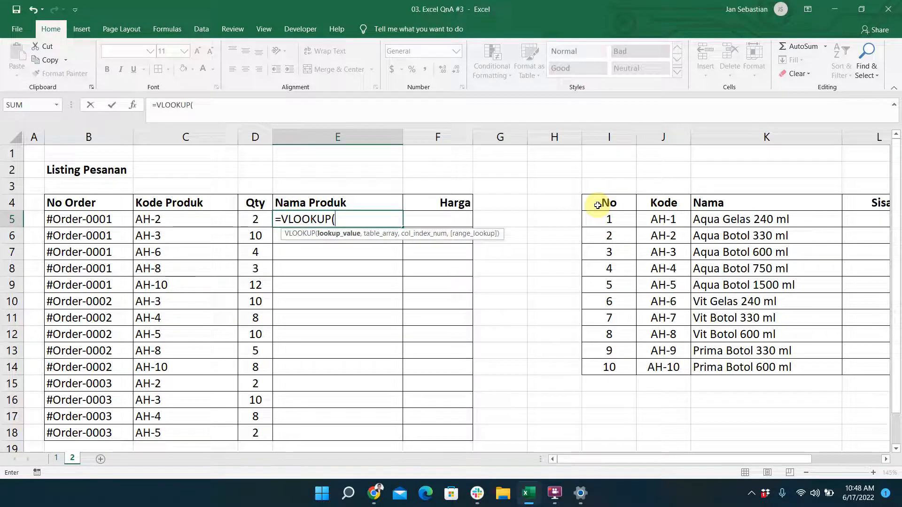
pyautogui.press('Escape')
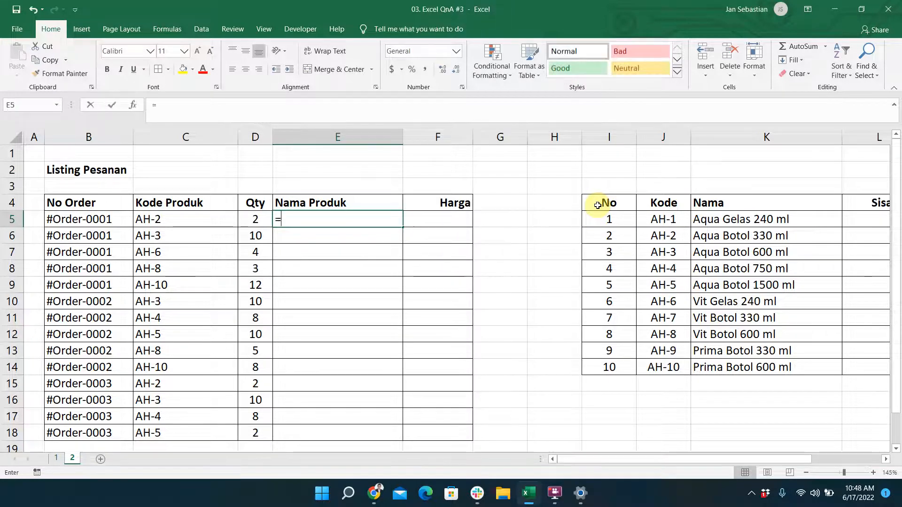
pyautogui.write('=vl')
pyautogui.press('Tab')
pyautogui.press('Escape')
# Step: Start a VLOOKUP formula in E5 with product code cell C5 as the lookup value
pyautogui.write('=vl')
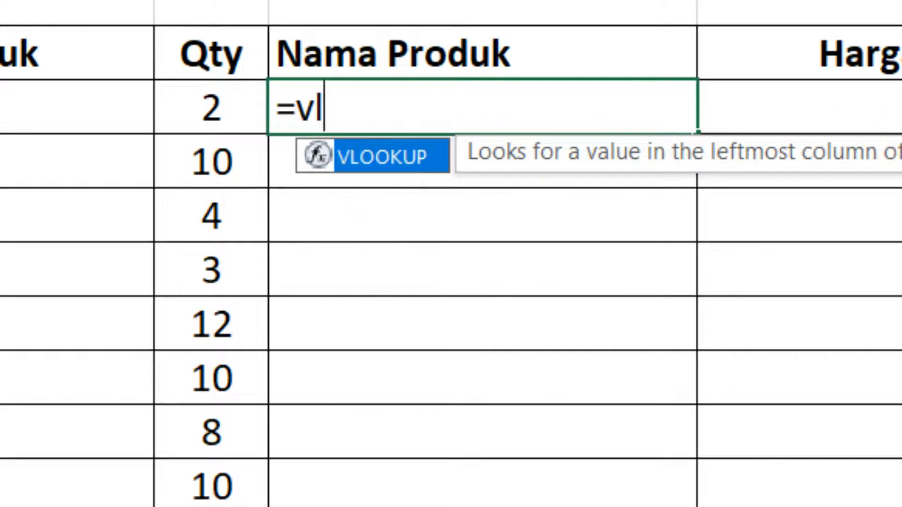
pyautogui.press('Tab')
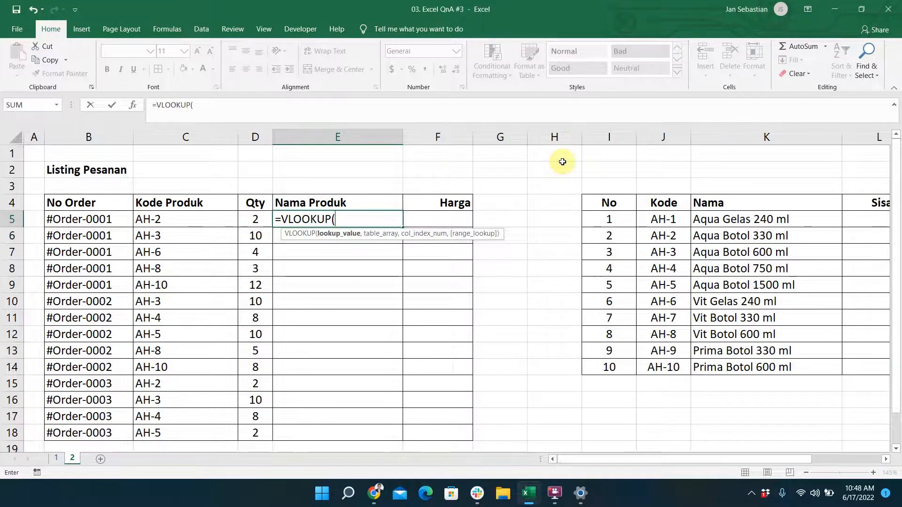
pyautogui.press('Left')
pyautogui.press('Left')
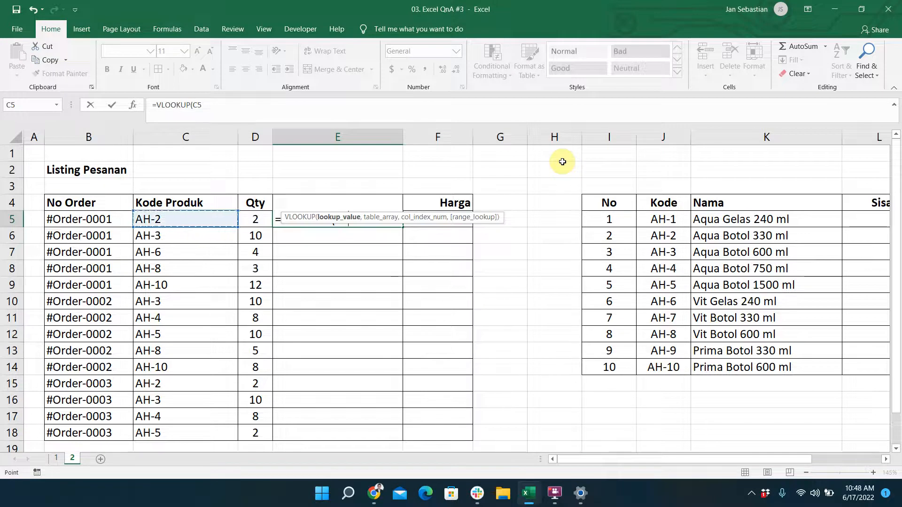
pyautogui.write(',')
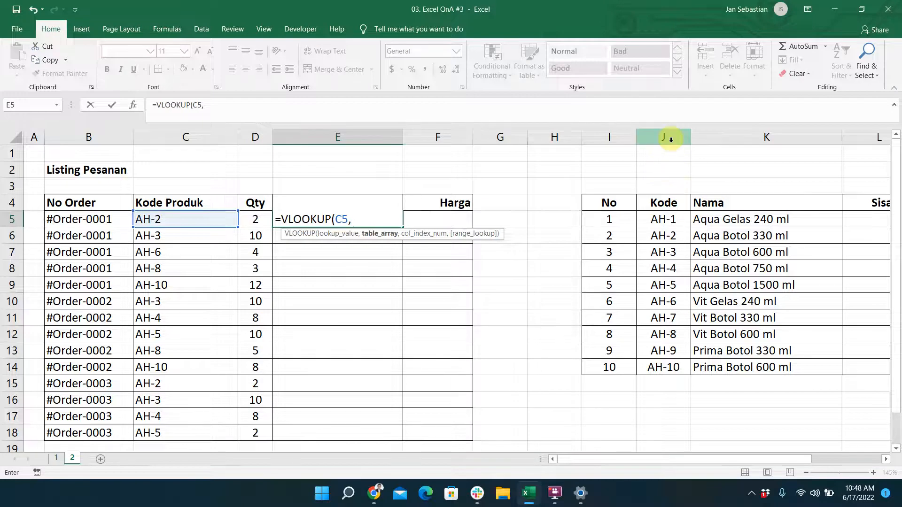
# Step: Try columns J:K and the range I4:N14 as the table array, and remove the range from the formula
pyautogui.moveTo(671, 140); pyautogui.dragTo(719, 146)
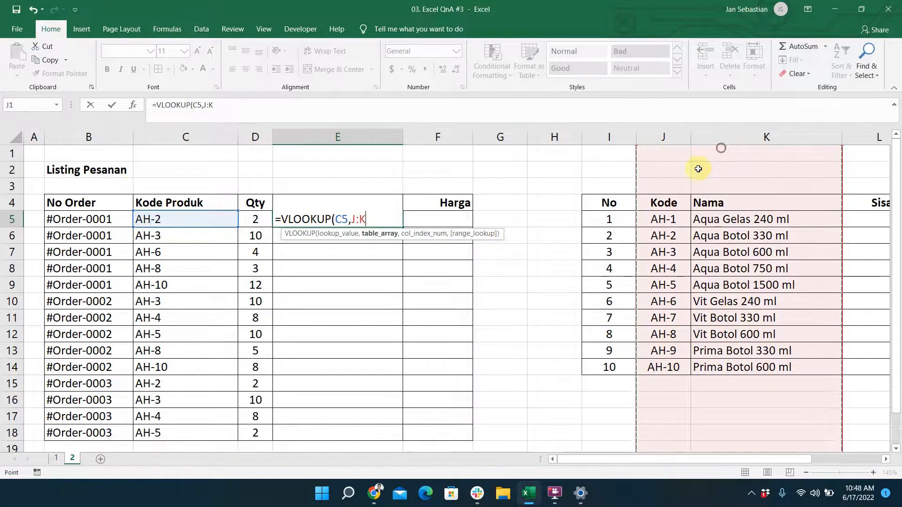
pyautogui.moveTo(608, 138); pyautogui.dragTo(832, 181)
pyautogui.moveTo(395, 202); pyautogui.dragTo(798, 362)
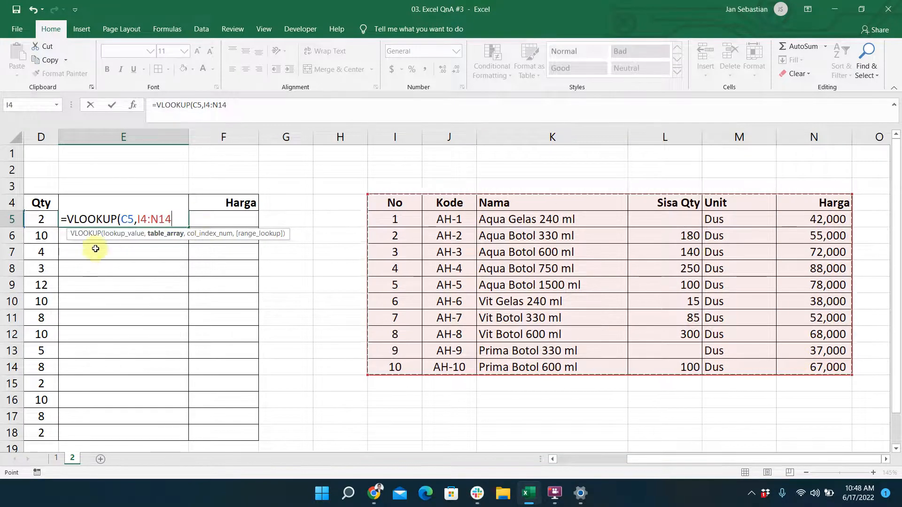
pyautogui.press('BackSpace')
pyautogui.press('BackSpace')
pyautogui.press('BackSpace')
pyautogui.press('BackSpace')
pyautogui.press('BackSpace')
pyautogui.press('BackSpace')
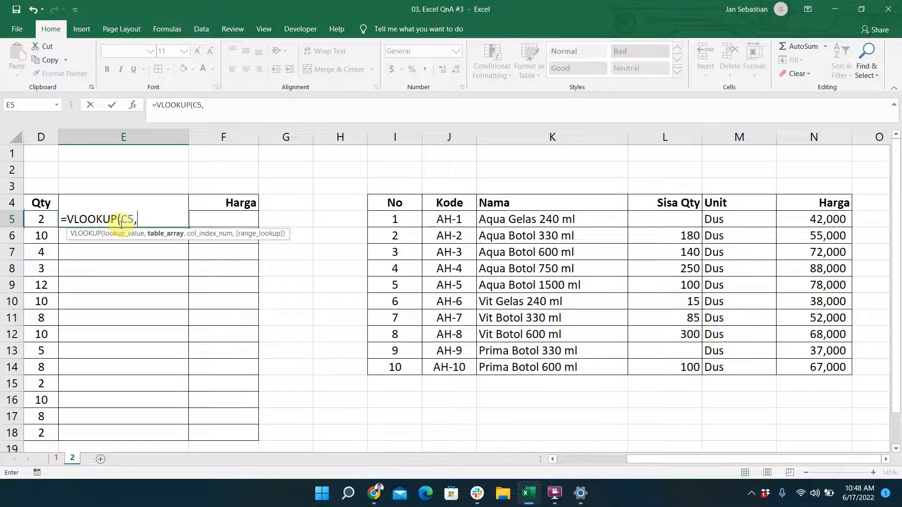
# Step: Set the table array to the full stock table, I4:N14, starting from its No header
pyautogui.press('Right')
pyautogui.press('Right')
pyautogui.press('Right')
pyautogui.press('Right')
pyautogui.press('Up')
pyautogui.hotkey('ctrl', 'shift', 'Right')
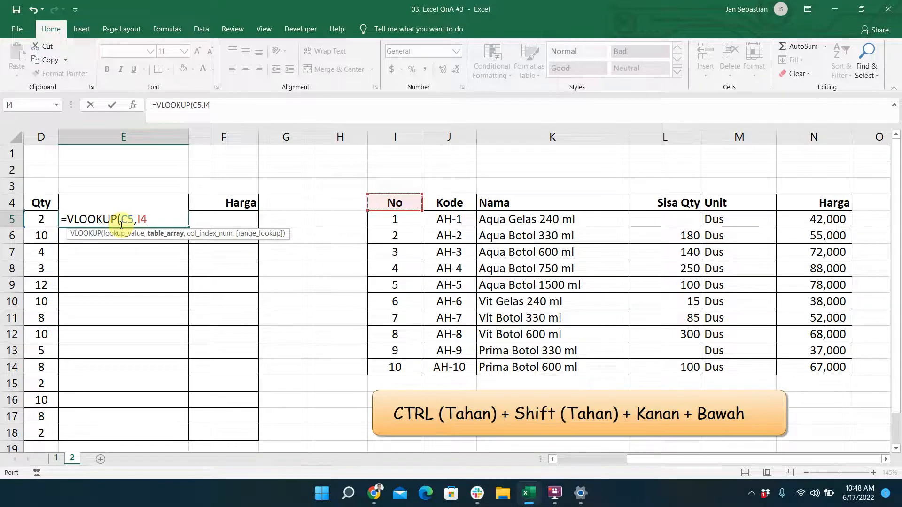
pyautogui.hotkey('ctrl', 'shift', 'Right')
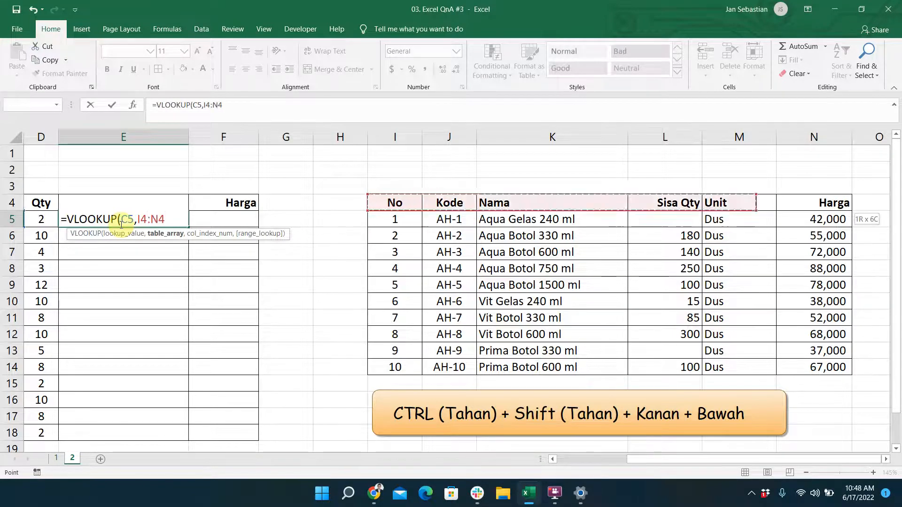
pyautogui.hotkey('ctrl', 'shift', 'Down')
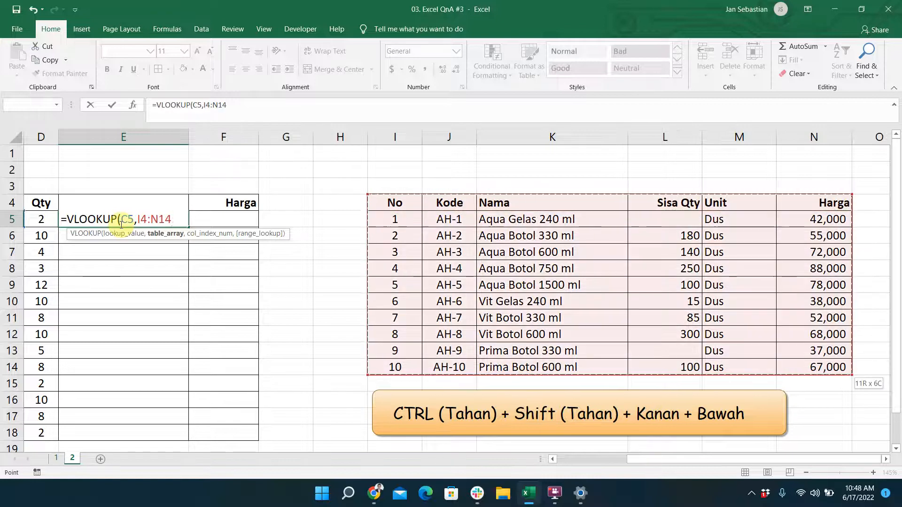
pyautogui.press('Left')
pyautogui.press('Right')
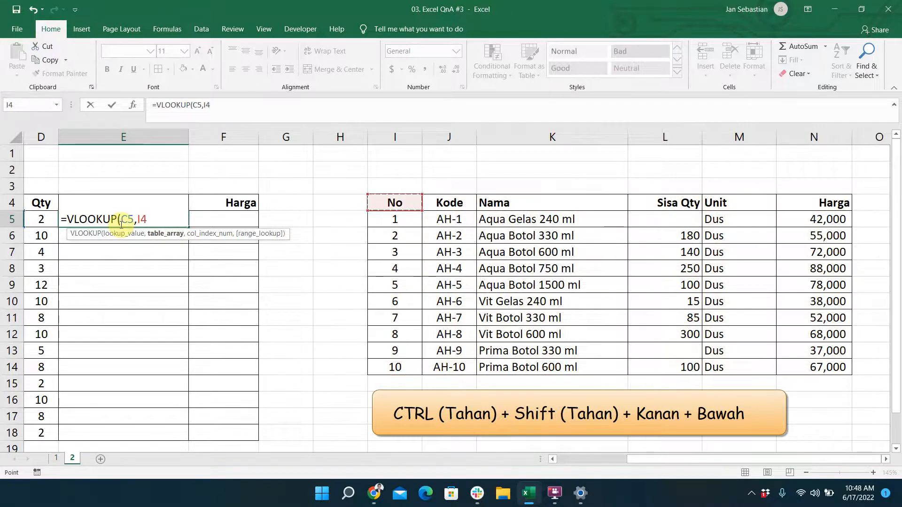
pyautogui.hotkey('ctrl', 'shift', 'Right')
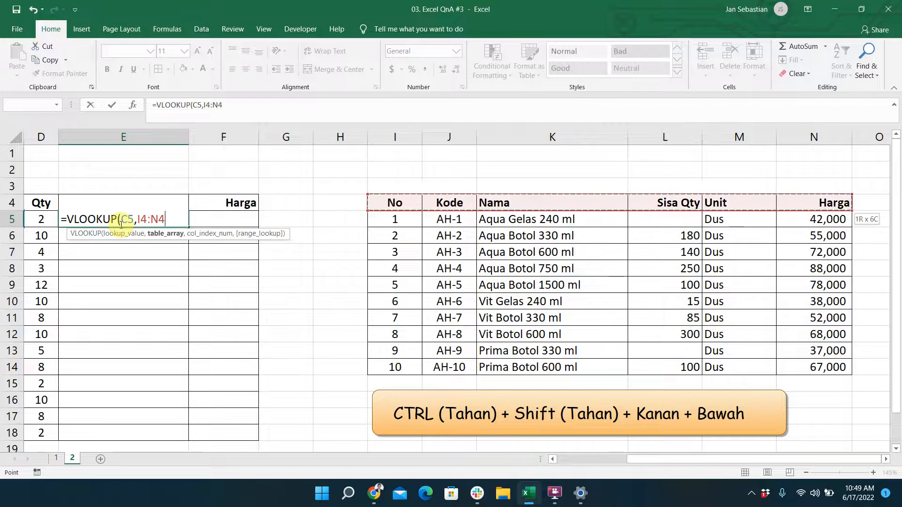
pyautogui.hotkey('ctrl', 'shift', 'Down')
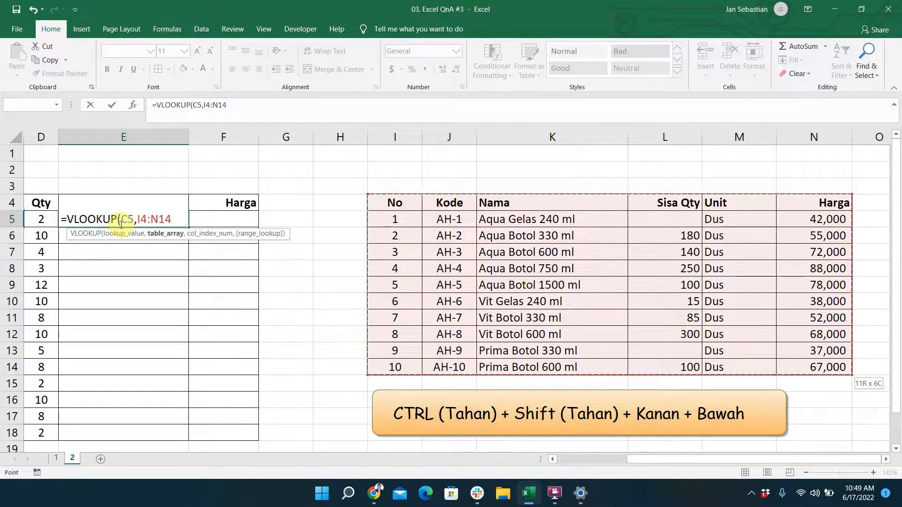
# Step: Change the table array to J4:N14, starting from the Kode header
pyautogui.press('Right')
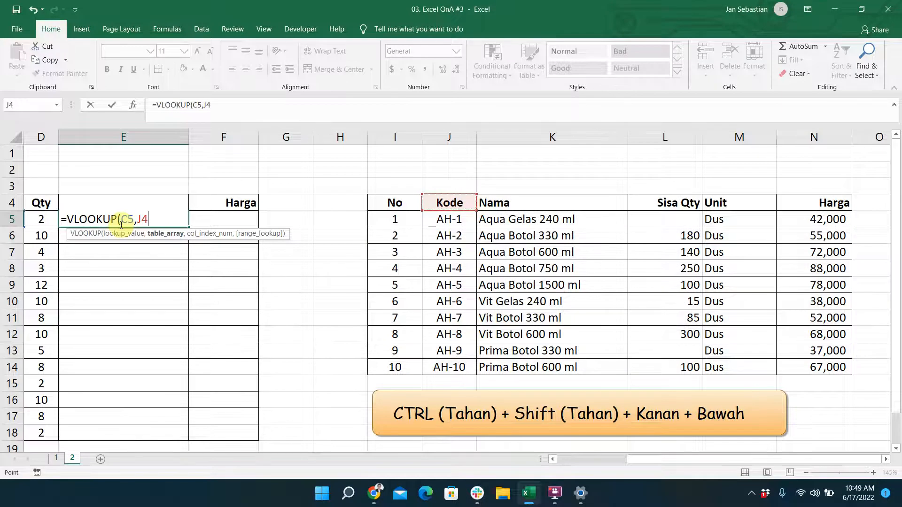
pyautogui.hotkey('ctrl', 'shift', 'Right')
pyautogui.hotkey('ctrl', 'shift', 'Down')
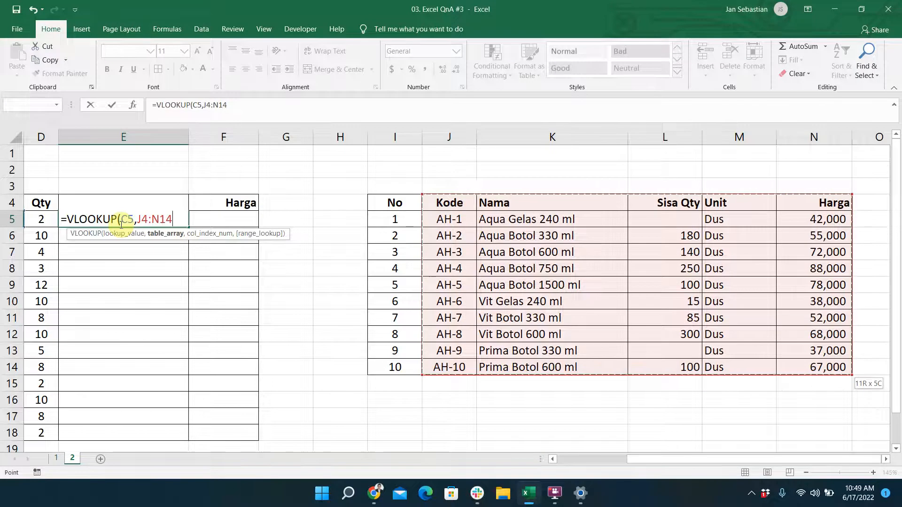
# Step: Restart the table array at the Kode header J4 and extend it across to the Nama header, K4
pyautogui.press('Left')
pyautogui.press('Right')
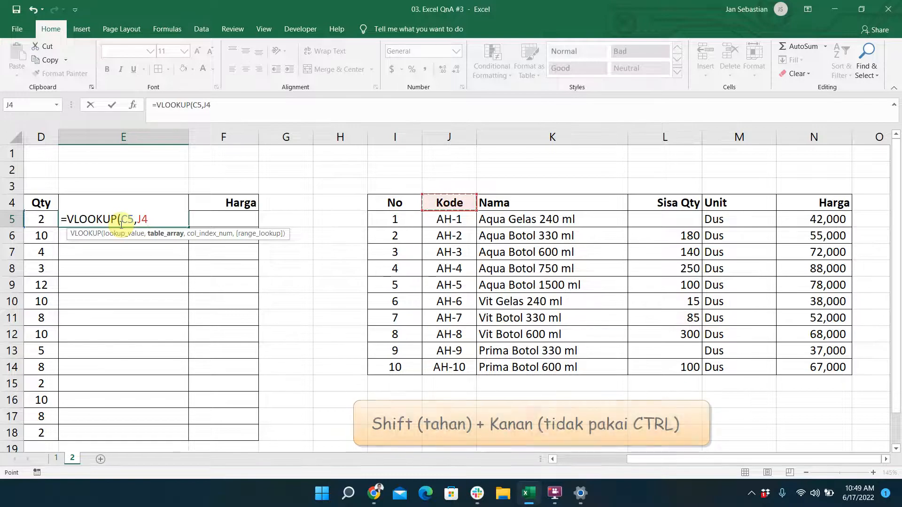
pyautogui.hotkey('shift', 'Right')
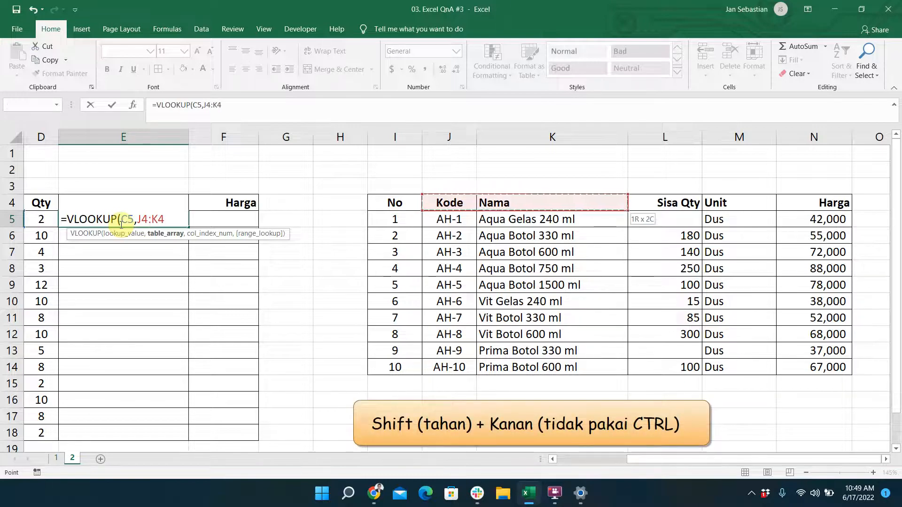
pyautogui.hotkey('shift', 'Left')
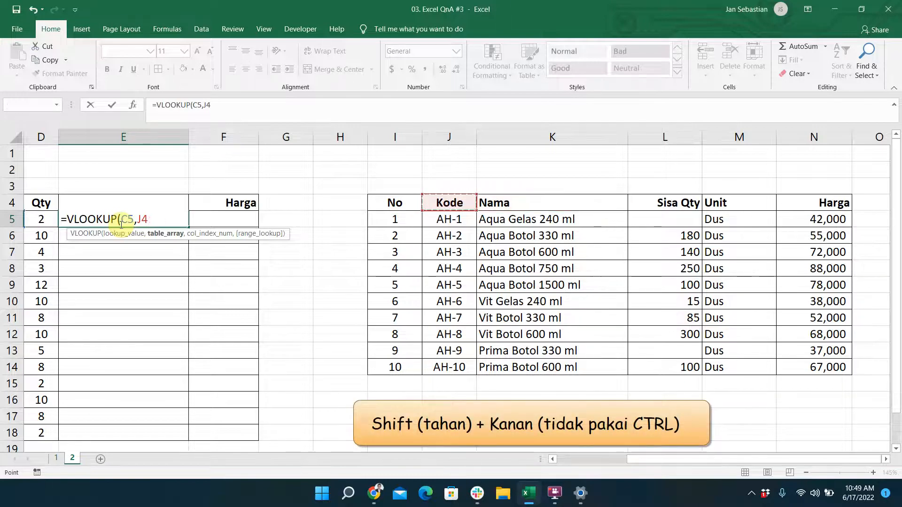
pyautogui.hotkey('shift', 'Right')
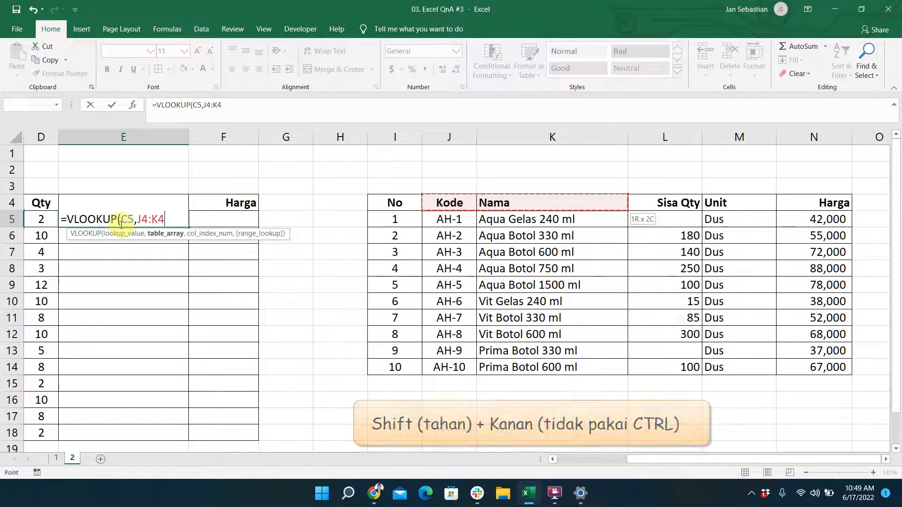
pyautogui.hotkey('shift', 'Right')
pyautogui.hotkey('shift', 'Right')
pyautogui.hotkey('shift', 'Right')
pyautogui.hotkey('shift', 'Left')
pyautogui.hotkey('shift', 'Left')
pyautogui.hotkey('shift', 'Left')
pyautogui.hotkey('shift', 'Right')
pyautogui.hotkey('shift', 'Left')
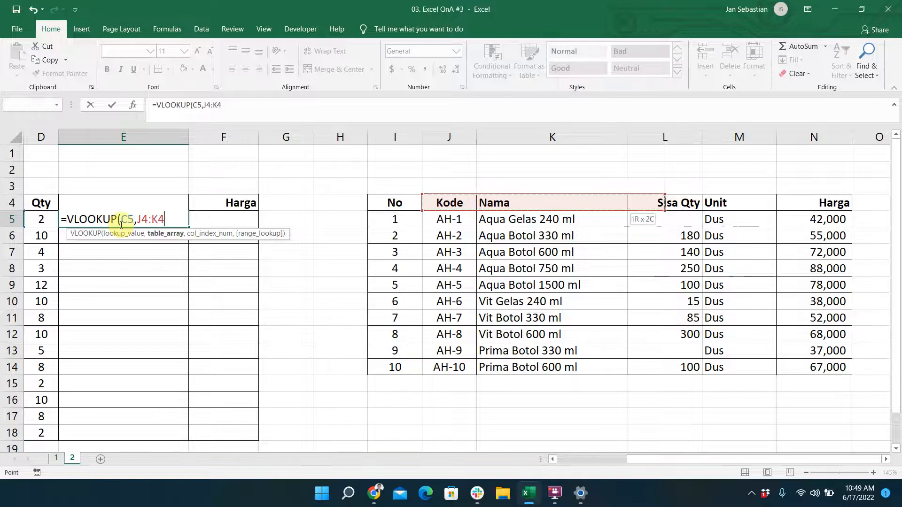
pyautogui.hotkey('shift', 'Right')
pyautogui.hotkey('shift', 'Left')
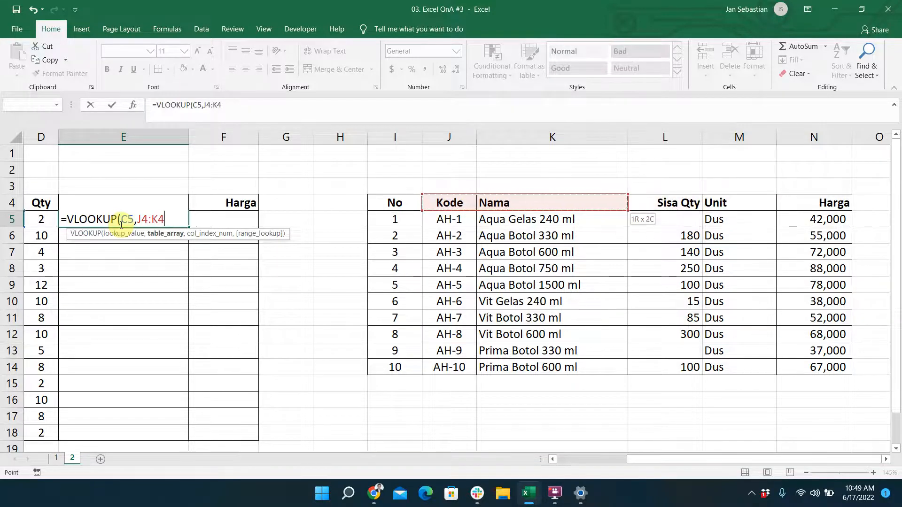
pyautogui.hotkey('shift', 'Right')
pyautogui.hotkey('shift', 'Left')
pyautogui.hotkey('shift', 'Right')
pyautogui.hotkey('shift', 'Right')
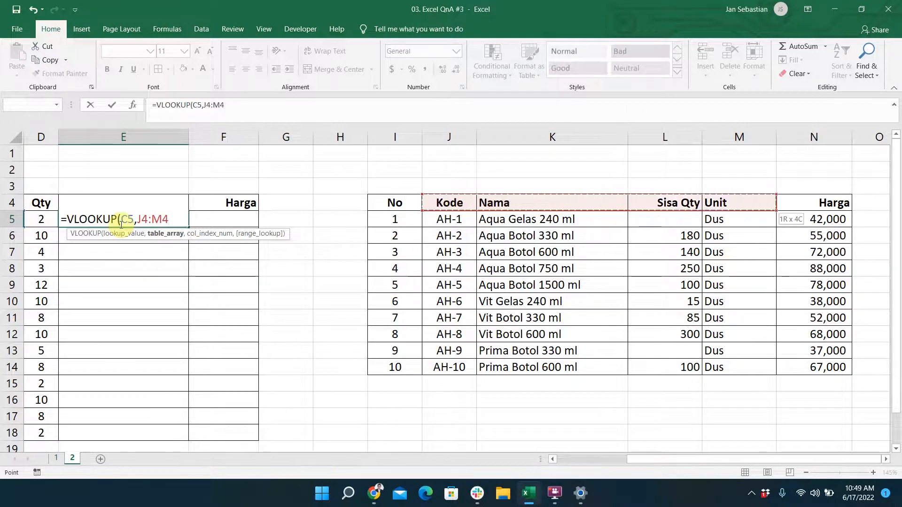
pyautogui.hotkey('shift', 'Left')
pyautogui.hotkey('shift', 'Left')
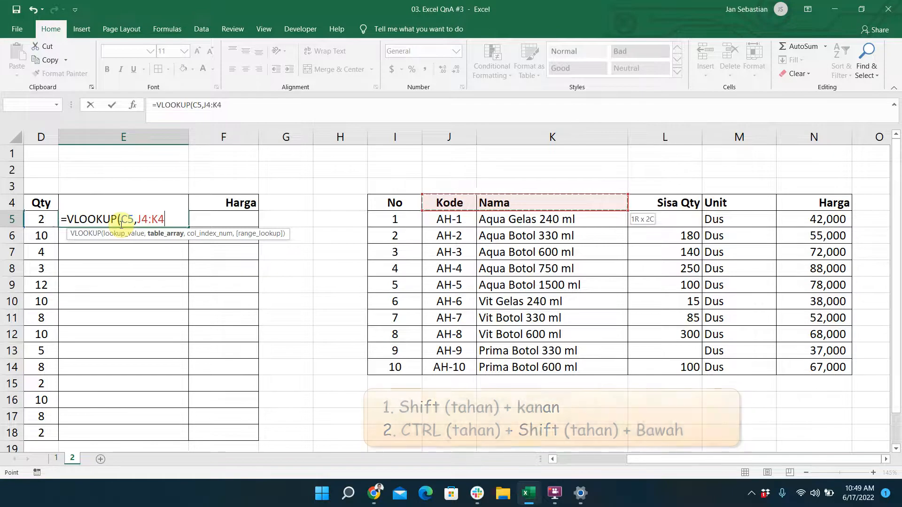
# Step: Extend the table array down to K14 and make it the absolute reference $J$4:$K$14
pyautogui.hotkey('shift', 'Down')
pyautogui.hotkey('shift', 'Down')
pyautogui.hotkey('shift', 'Down')
pyautogui.hotkey('shift', 'Down')
pyautogui.hotkey('shift', 'Down')
pyautogui.hotkey('shift', 'Down')
pyautogui.hotkey('shift', 'Down')
pyautogui.hotkey('shift', 'Down')
pyautogui.hotkey('shift', 'Down')
pyautogui.hotkey('shift', 'Down')
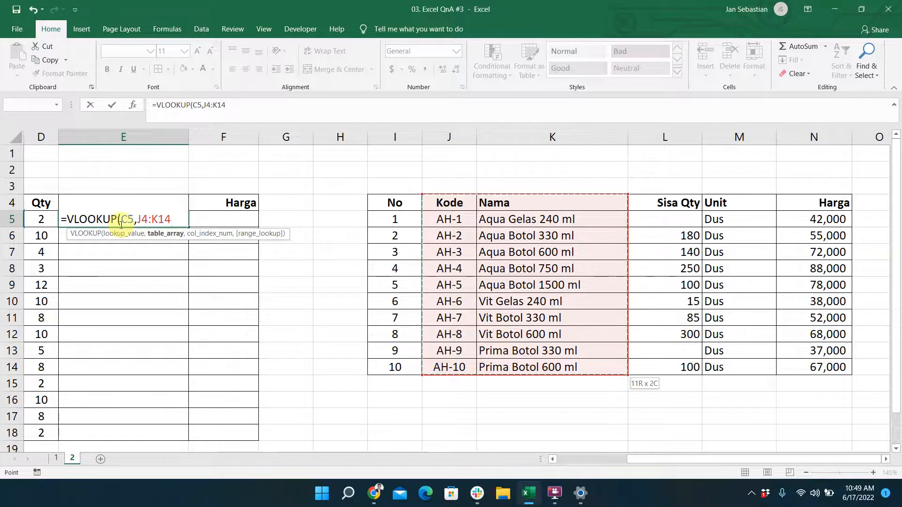
pyautogui.press('F4')
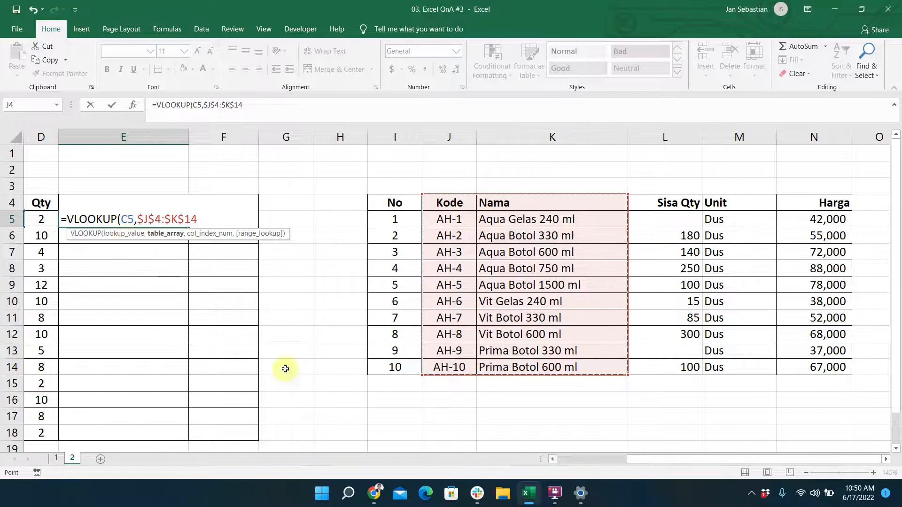
# Step: Complete the VLOOKUP in E5 with column index 2 and range lookup 0
pyautogui.moveTo(690, 462); pyautogui.dragTo(148, 221)
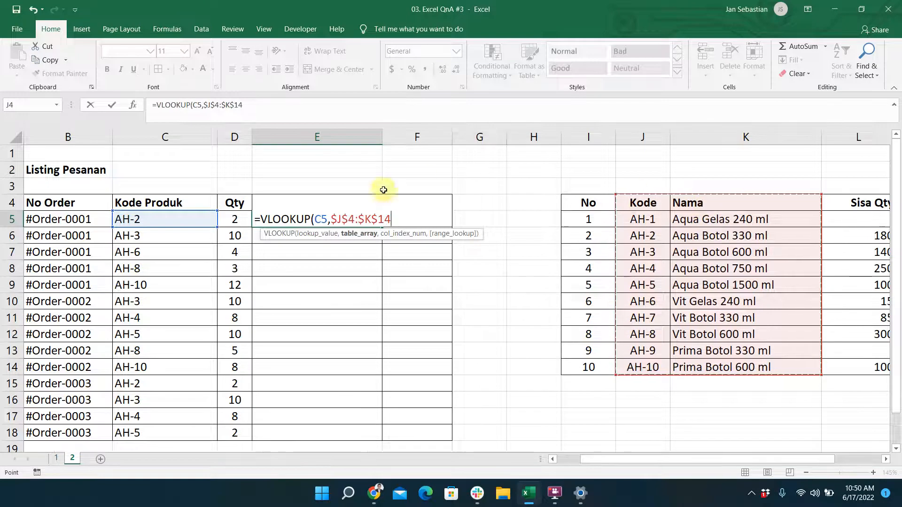
pyautogui.write(',2')
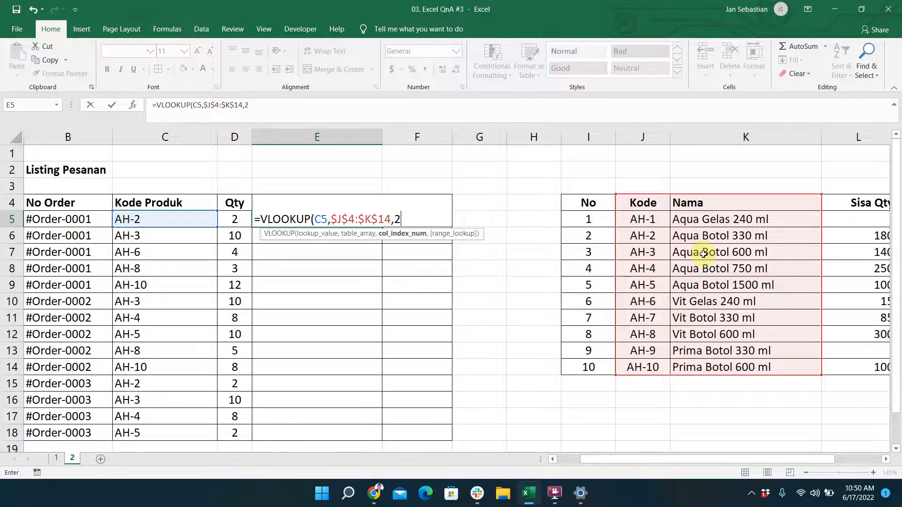
pyautogui.write(',0')
pyautogui.press('Return')
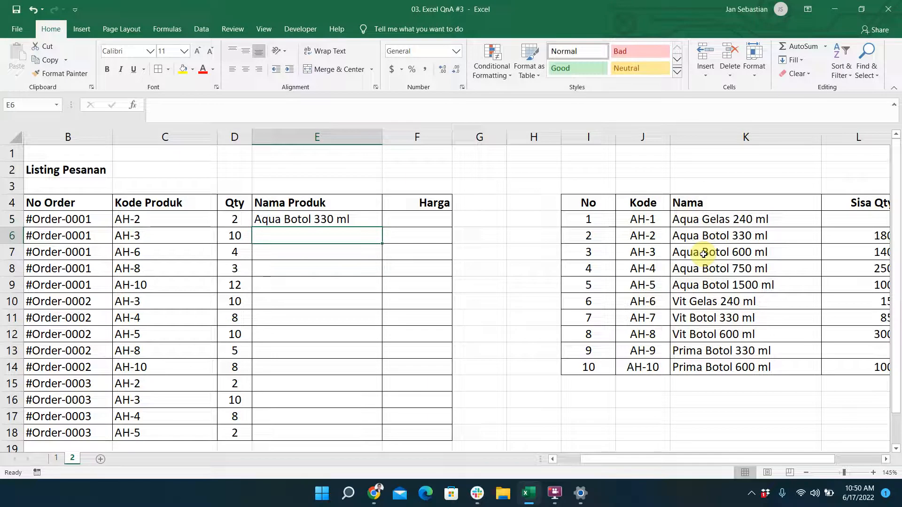
# Step: Copy the Nama Produk formula from E5 into each cell of E6 through E11
pyautogui.press('Up')
pyautogui.hotkey('ctrl', 'c')
pyautogui.press('Down')
pyautogui.hotkey('ctrl', 'v')
pyautogui.press('Down')
pyautogui.hotkey('ctrl', 'v')
pyautogui.press('Down')
pyautogui.hotkey('ctrl', 'v')
pyautogui.press('Down')
pyautogui.hotkey('ctrl', 'v')
pyautogui.press('Down')
pyautogui.hotkey('ctrl', 'v')
pyautogui.press('Down')
pyautogui.hotkey('ctrl', 'v')
pyautogui.press('Down')
pyautogui.press('Up')
pyautogui.press('Right')
pyautogui.press('Right')
pyautogui.press('Right')
pyautogui.press('Right')
pyautogui.press('Right')
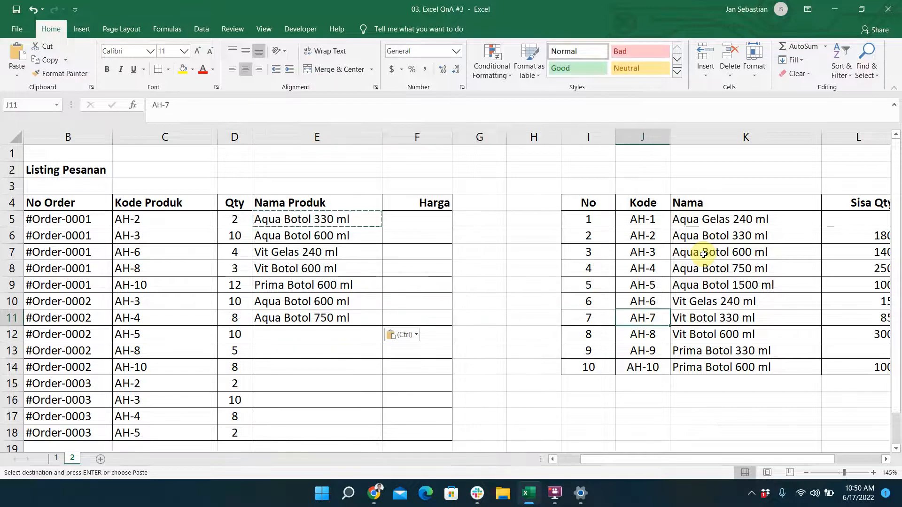
pyautogui.press('Left')
pyautogui.press('Left')
pyautogui.press('Left')
pyautogui.press('Left')
pyautogui.press('Left')
pyautogui.press('Left')
pyautogui.press('Right')
# Step: Start a VLOOKUP formula in E12 with product code cell C12 as the lookup value
pyautogui.press('Down')
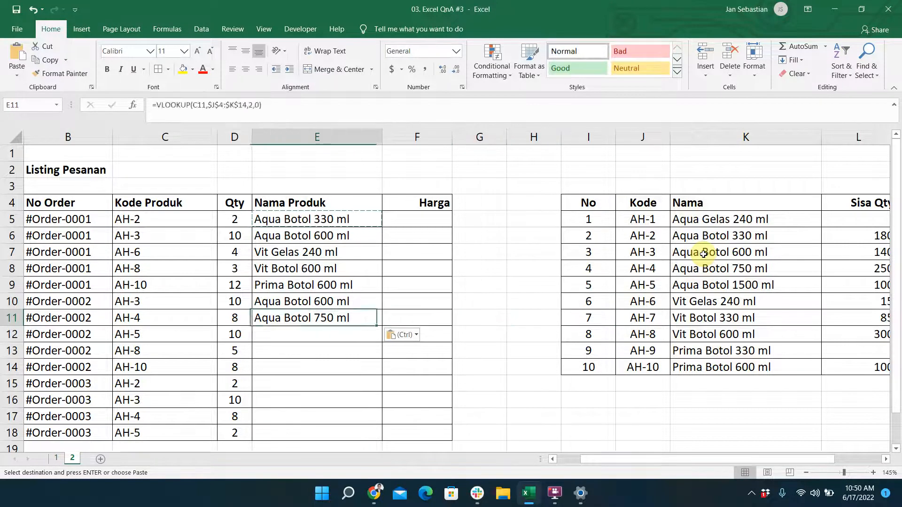
pyautogui.write('=vl')
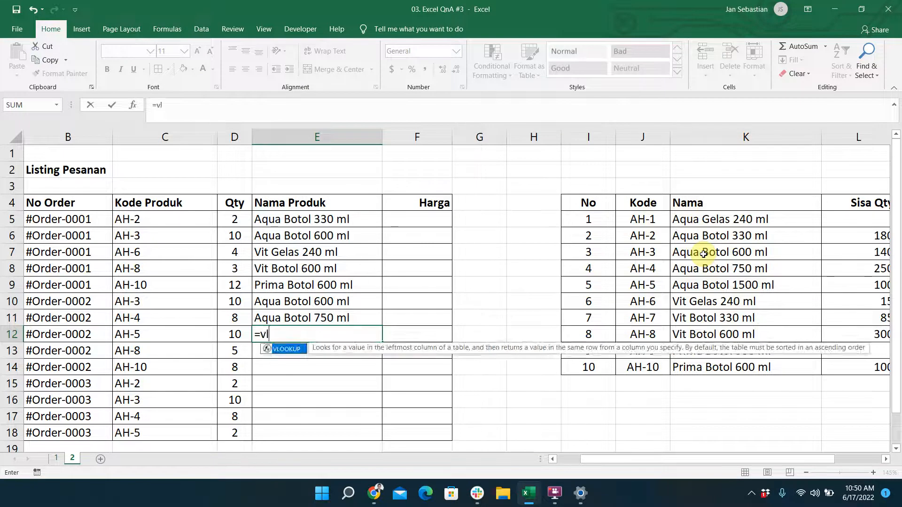
pyautogui.press('Tab')
pyautogui.press('Left')
pyautogui.press('Left')
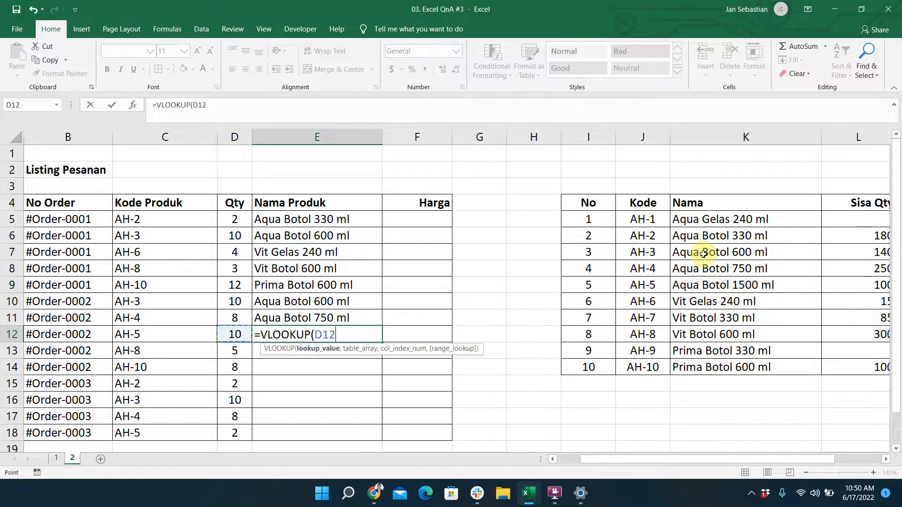
pyautogui.write(',')
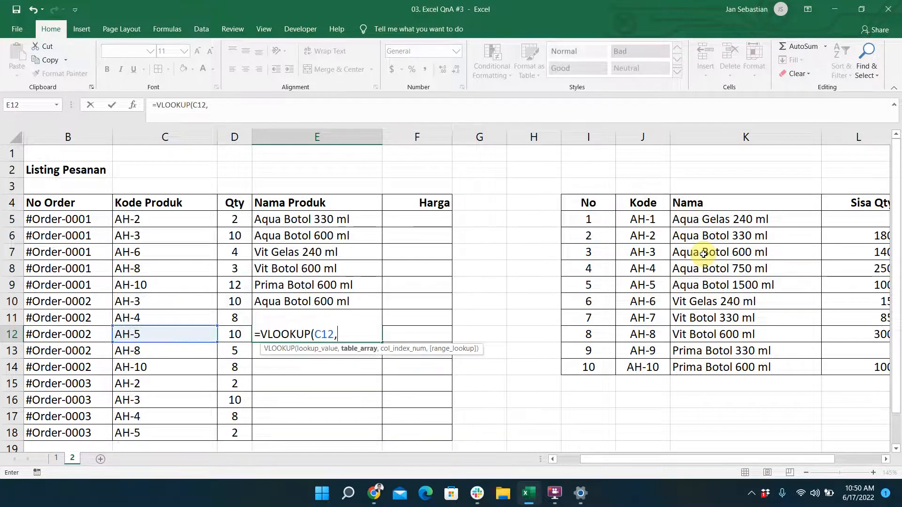
# Step: Set the table array of the E12 formula to the Kode and Nama columns, J4:K14
pyautogui.press('Left')
pyautogui.press('Right')
pyautogui.press('Right')
pyautogui.press('Right')
pyautogui.press('Right')
pyautogui.press('Right')
pyautogui.press('Right')
pyautogui.press('Up')
pyautogui.press('Up')
pyautogui.press('Up')
pyautogui.press('Up')
pyautogui.press('Up')
pyautogui.press('Up')
pyautogui.press('Up')
pyautogui.press('Up')
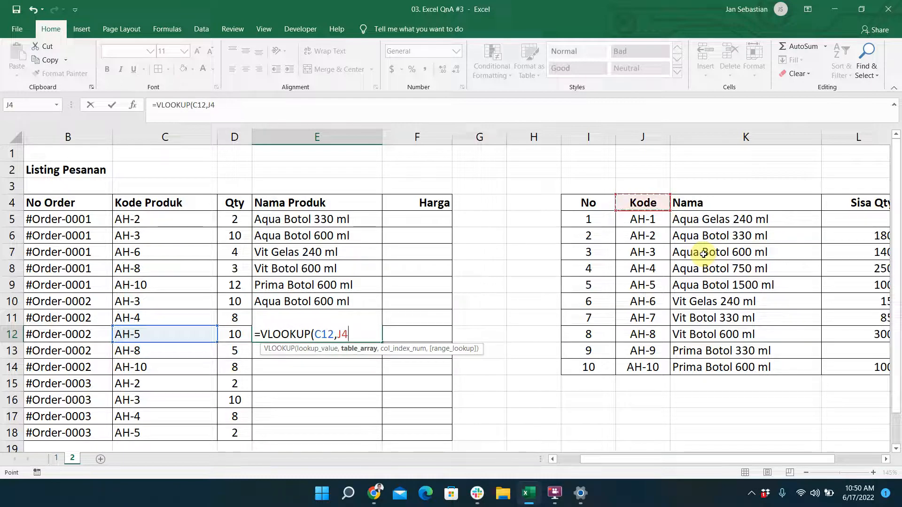
pyautogui.hotkey('shift', 'Right')
pyautogui.hotkey('ctrl', 'shift', 'Down')
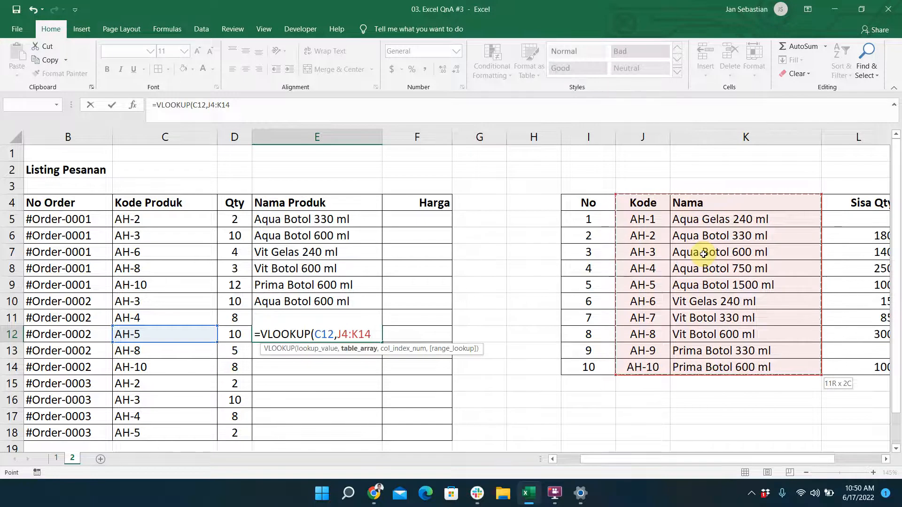
# Step: Complete the VLOOKUP in E12 with column index 2 and range lookup 0
pyautogui.write(',2,0)')
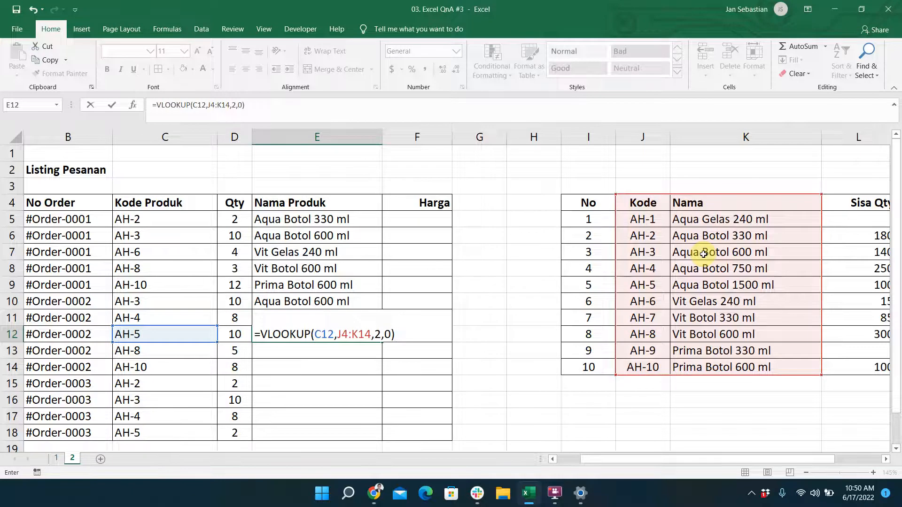
pyautogui.press('Return')
# Step: Try to copy the Nama Produk formula from E12 into E13:E18
pyautogui.press('Up')
pyautogui.hotkey('ctrl', 'c')
pyautogui.press('Down')
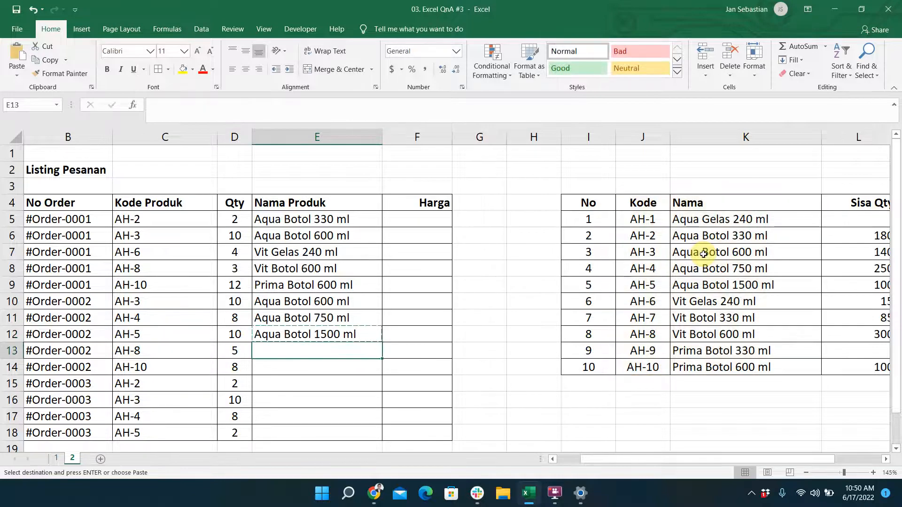
pyautogui.hotkey('shift', 'Down')
pyautogui.hotkey('shift', 'Down')
pyautogui.hotkey('shift', 'Down')
pyautogui.hotkey('shift', 'Down')
pyautogui.hotkey('shift', 'Down')
pyautogui.hotkey('ctrl', 'v')
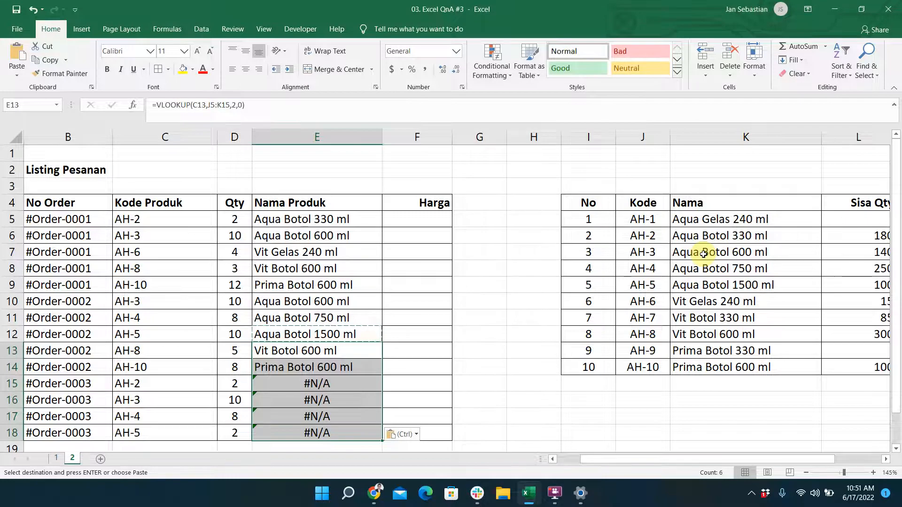
# Step: Undo the formula paste in E13:E18 and return to E12
pyautogui.press('Up')
pyautogui.hotkey('ctrl', 'z')
pyautogui.press('Up')
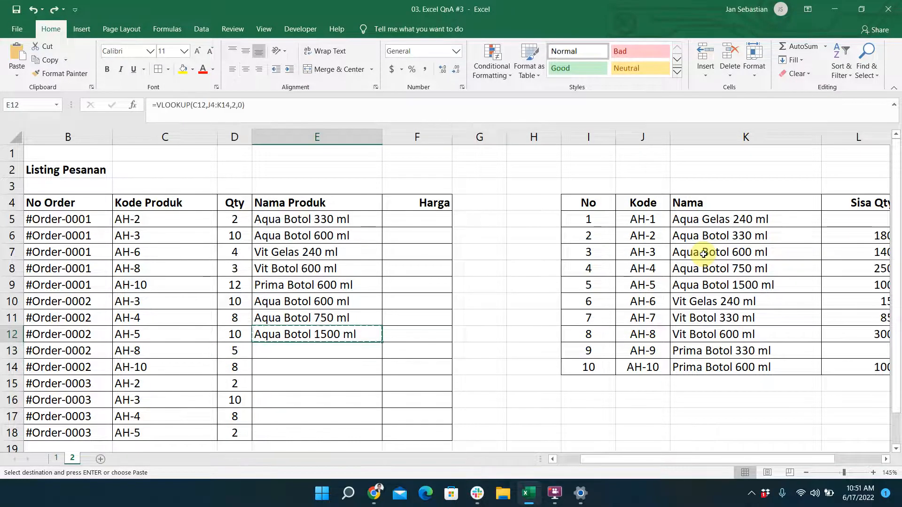
# Step: Make the table array of the E12 formula absolute as $J$4:$K$14
pyautogui.press('F2')
pyautogui.press('Left')
pyautogui.press('Left')
pyautogui.press('Left')
pyautogui.press('Left')
pyautogui.press('Left')
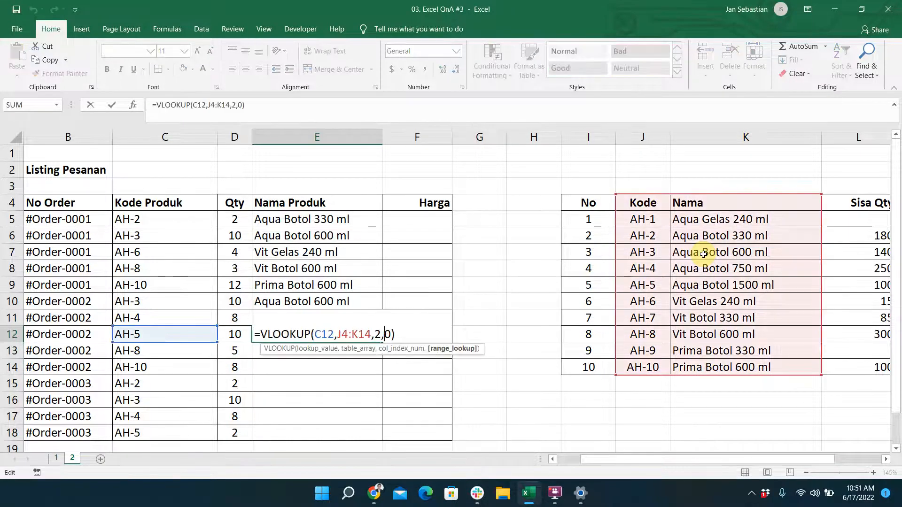
pyautogui.press('F4')
pyautogui.press('Right')
pyautogui.press('F4')
pyautogui.press('Return')
# Step: Copy the E12 formula with its absolute table array down through E18
pyautogui.press('Up')
pyautogui.hotkey('ctrl', 'c')
pyautogui.hotkey('shift', 'Down')
pyautogui.hotkey('shift', 'Down')
pyautogui.hotkey('shift', 'Down')
pyautogui.hotkey('shift', 'Down')
pyautogui.hotkey('shift', 'Down')
pyautogui.hotkey('shift', 'Down')
pyautogui.hotkey('ctrl', 'v')
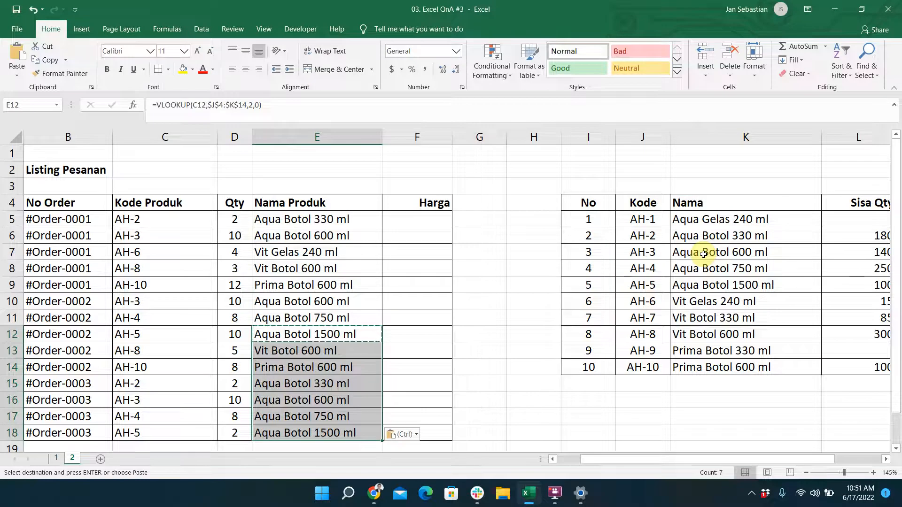
# Step: Copy E5 and try extending selections down the Qty and Kode Produk columns to the last order row
pyautogui.press('Left')
pyautogui.press('Right')
pyautogui.hotkey('ctrl', 'Up')
pyautogui.press('Down')
pyautogui.hotkey('ctrl', 'c')
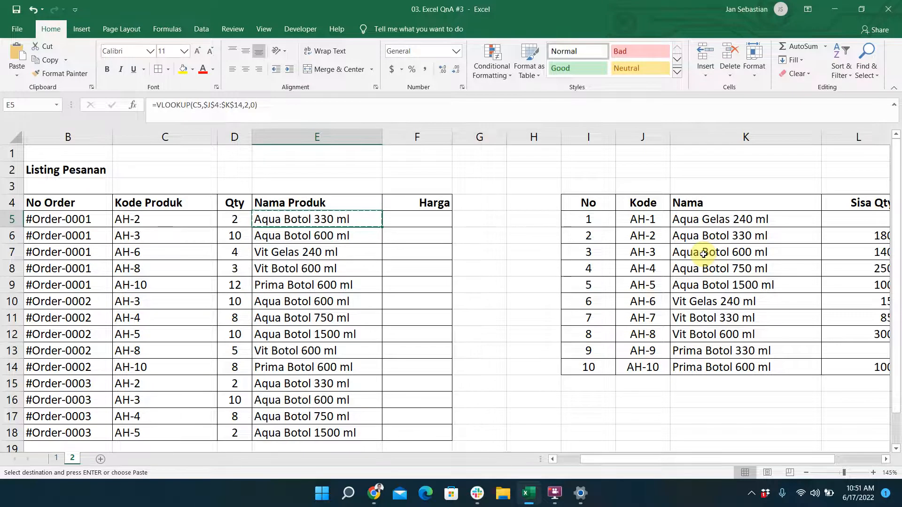
pyautogui.press('Left')
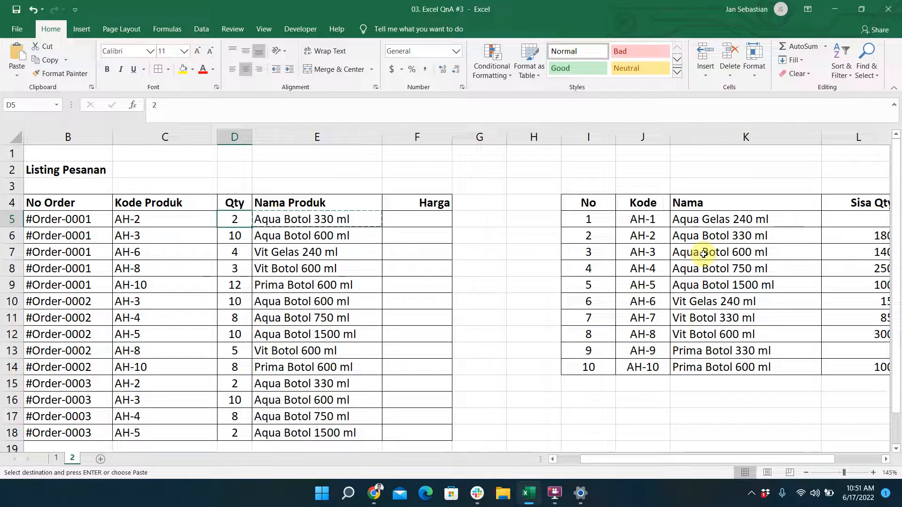
pyautogui.hotkey('ctrl', 'shift', 'Down')
pyautogui.press('Right')
pyautogui.press('Left')
pyautogui.hotkey('ctrl', 'shift', 'Down')
pyautogui.press('Left')
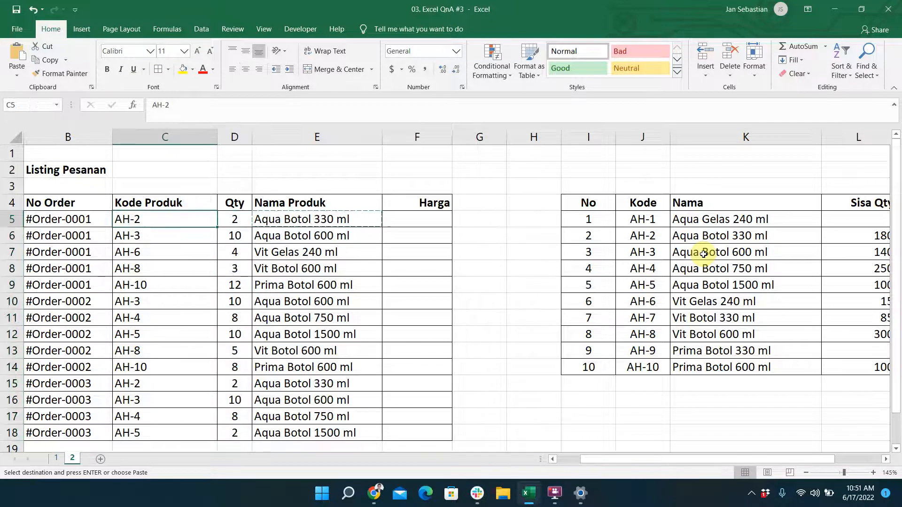
pyautogui.hotkey('ctrl', 'shift', 'Down')
pyautogui.hotkey('ctrl', 'shift', 'Up')
pyautogui.hotkey('ctrl', 'Down')
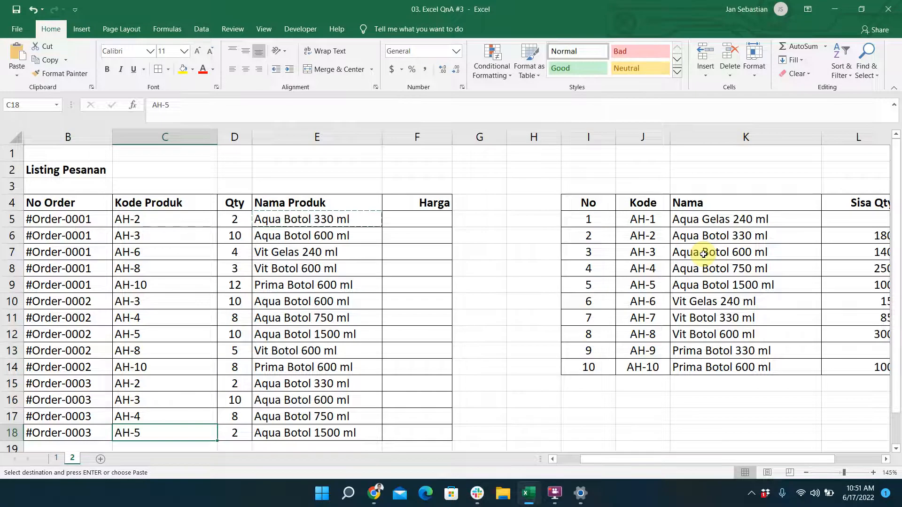
# Step: Clear the Nama Produk formulas in E6:E18, keeping only the one in E5
pyautogui.press('Right')
pyautogui.press('Right')
pyautogui.hotkey('ctrl', 'Up')
pyautogui.press('Down')
pyautogui.press('Down')
pyautogui.hotkey('ctrl', 'shift', 'Down')
pyautogui.press('Delete')
pyautogui.press('Up')
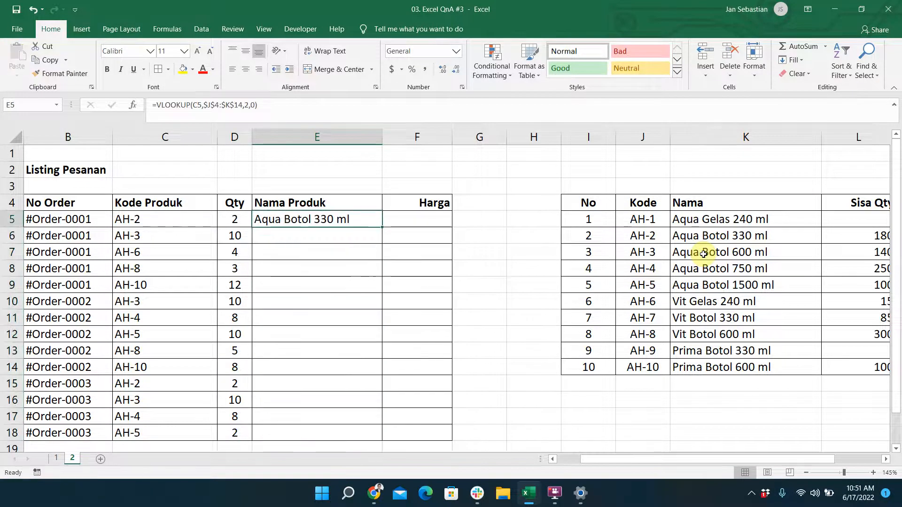
pyautogui.hotkey('ctrl', 'c')
pyautogui.press('Left')
pyautogui.press('Left')
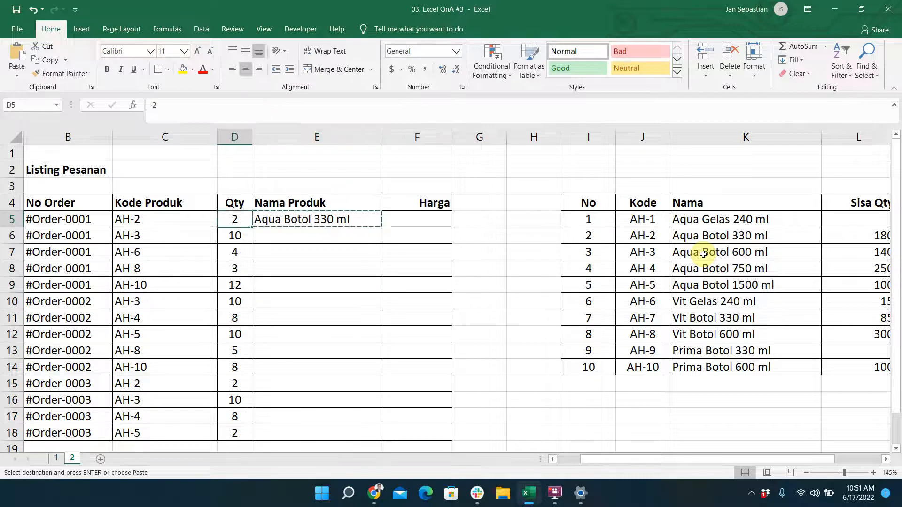
pyautogui.press('Right')
pyautogui.hotkey('ctrl', 'Down')
pyautogui.hotkey('ctrl', 'Up')
pyautogui.hotkey('ctrl', 'Down')
pyautogui.hotkey('ctrl', 'Up')
pyautogui.hotkey('ctrl', 'Down')
pyautogui.press('Up')
pyautogui.press('Up')
pyautogui.press('Up')
pyautogui.press('Delete')
pyautogui.press('Up')
pyautogui.hotkey('ctrl', 'Up')
pyautogui.press('Down')
pyautogui.press('Right')
pyautogui.press('Left')
pyautogui.hotkey('ctrl', 'Down')
pyautogui.press('Down')
pyautogui.press('Down')
pyautogui.press('Down')
pyautogui.press('Down')
pyautogui.press('Down')
pyautogui.press('Up')
pyautogui.press('Down')
pyautogui.hotkey('shift', 'space')
pyautogui.press('Up')
pyautogui.press('Up')
pyautogui.press('Up')
pyautogui.hotkey('ctrl', 'z')
# Step: Fill the Nama Produk column E5:E18 with the formula copied from E5, using the Qty column to find the last row
pyautogui.hotkey('ctrl', 'Up')
pyautogui.press('Down')
pyautogui.press('Right')
pyautogui.press('Escape')
pyautogui.hotkey('ctrl', 'c')
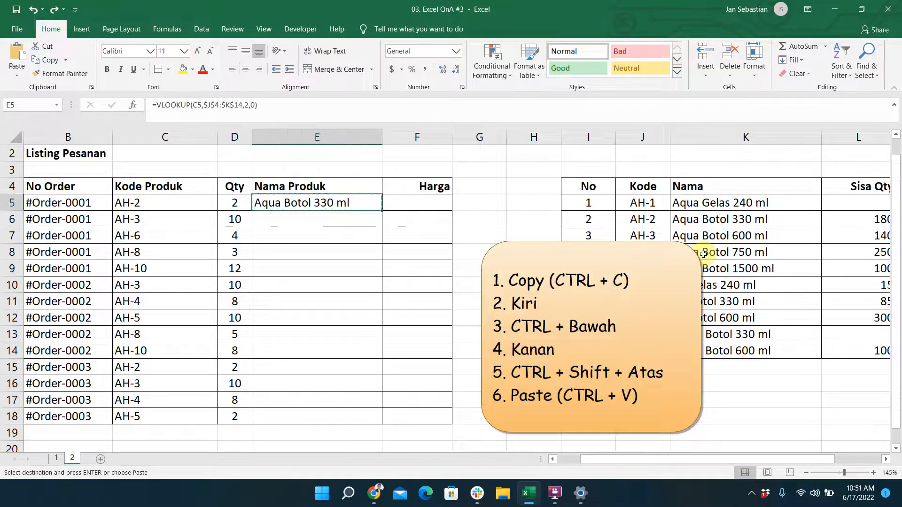
pyautogui.press('Left')
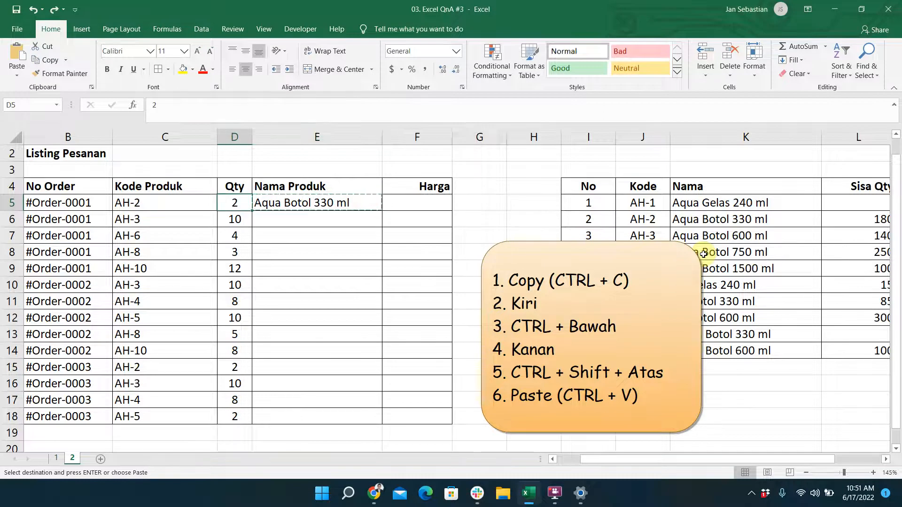
pyautogui.hotkey('ctrl', 'Down')
pyautogui.press('Right')
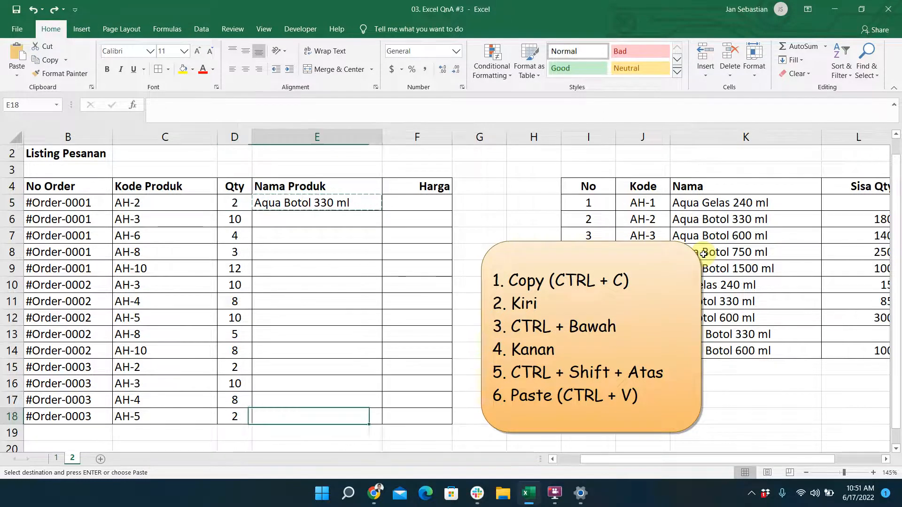
pyautogui.hotkey('ctrl', 'shift', 'Up')
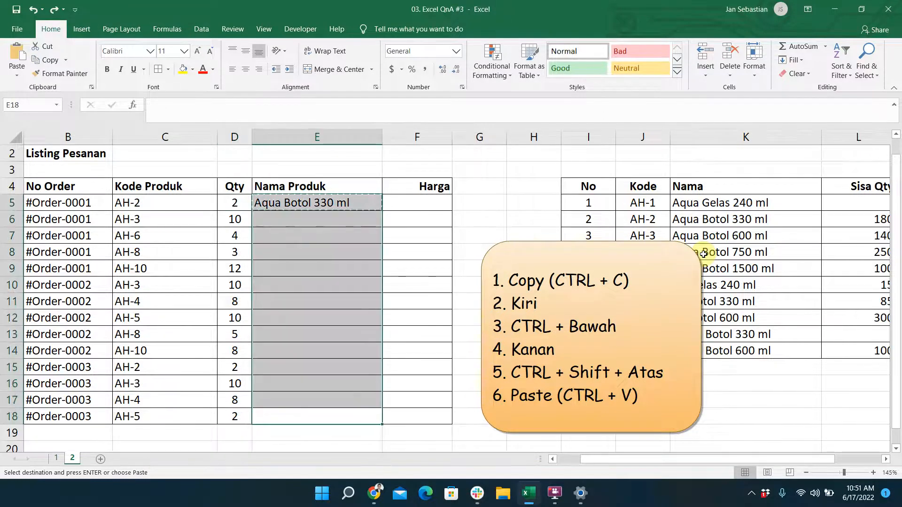
pyautogui.hotkey('ctrl', 'v')
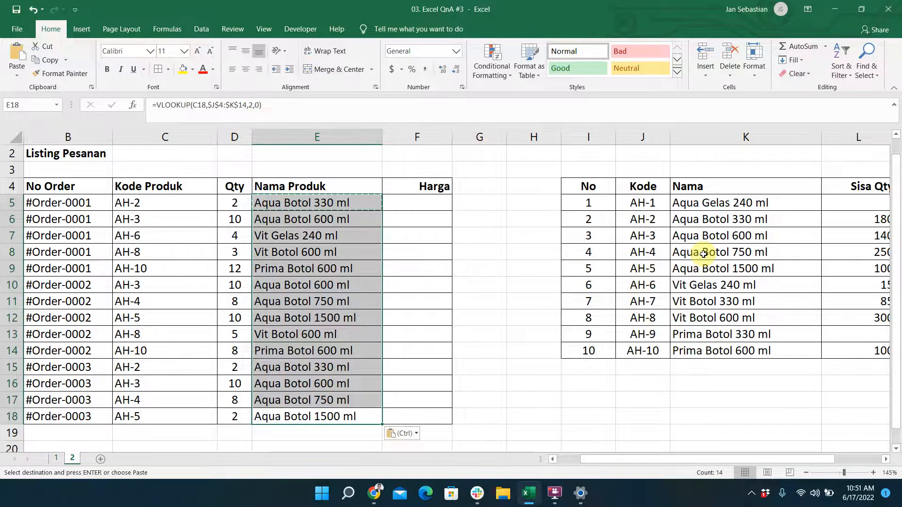
# Step: Check the Nama Produk formulas cell by cell from E18 up to E5
pyautogui.press('Up')
pyautogui.press('Up')
pyautogui.press('Up')
pyautogui.press('Up')
pyautogui.press('Up')
pyautogui.press('Up')
pyautogui.press('Up')
pyautogui.press('Up')
pyautogui.press('Up')
pyautogui.press('Up')
pyautogui.press('Up')
pyautogui.press('Up')
pyautogui.press('Up')
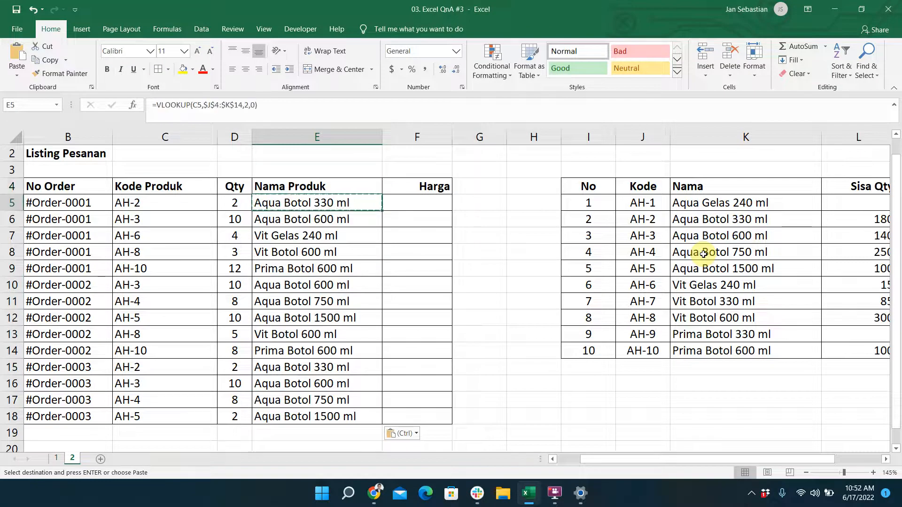
# Step: Examine the stock table's columns from Kode across to Harga against the empty Harga column of the order list
pyautogui.press('Right')
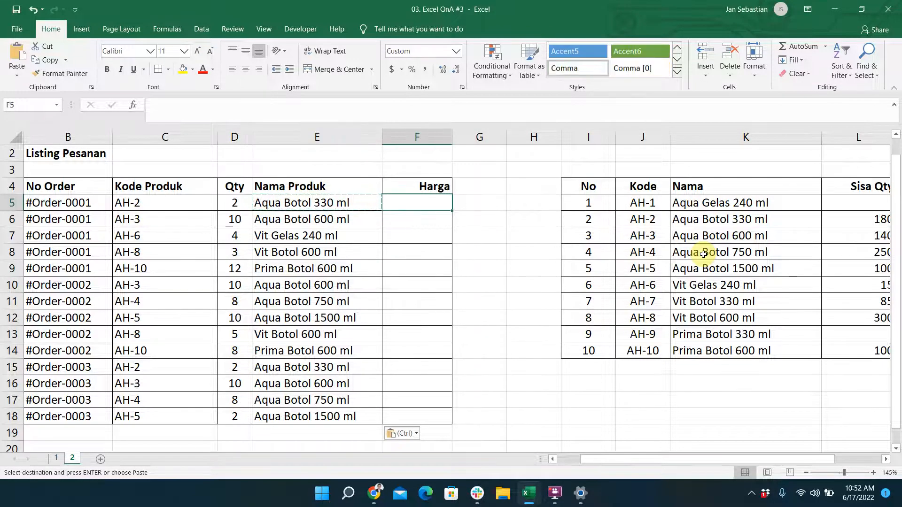
pyautogui.press('Right')
pyautogui.press('Right')
pyautogui.press('Right')
pyautogui.press('Right')
pyautogui.press('Right')
pyautogui.press('Right')
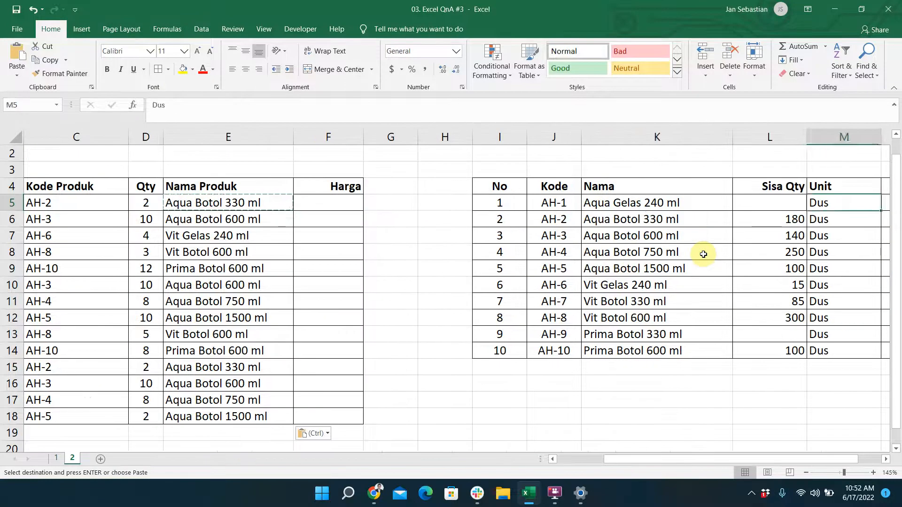
pyautogui.press('Left')
pyautogui.press('Left')
pyautogui.hotkey('shift', 'Right')
pyautogui.hotkey('shift', 'Right')
pyautogui.hotkey('shift', 'Right')
pyautogui.hotkey('shift', 'Right')
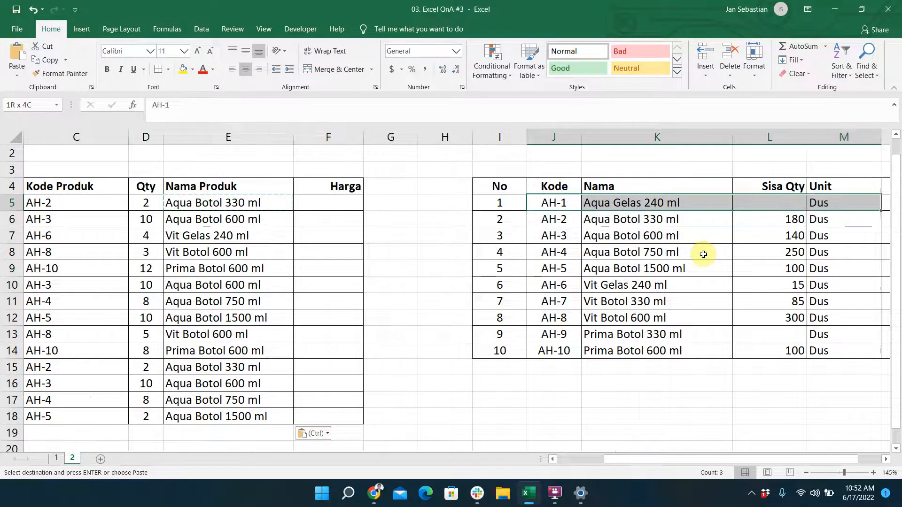
pyautogui.press('Left')
pyautogui.press('Left')
pyautogui.press('Right')
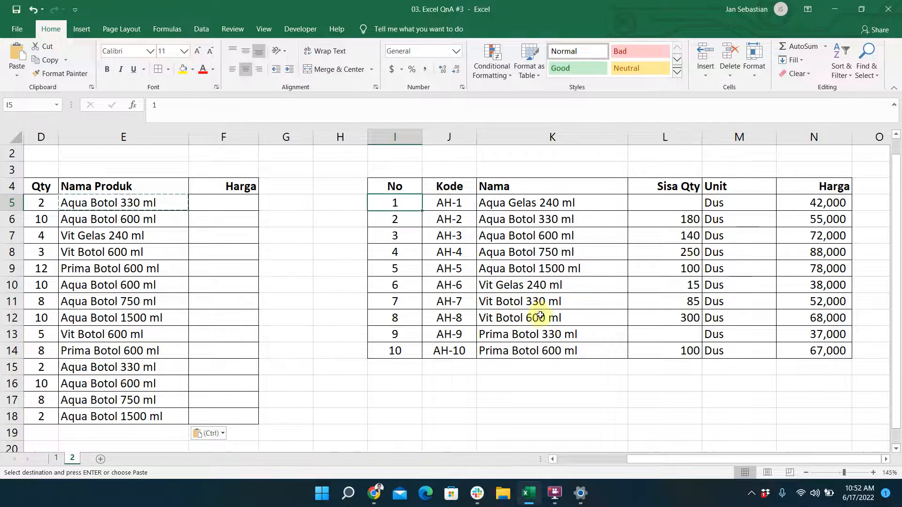
# Step: Start a VLOOKUP formula in the order list's Harga cell F5 with product code cell C5 as the lookup value
pyautogui.click(213, 199)
pyautogui.write('=vl')
pyautogui.press('Tab')
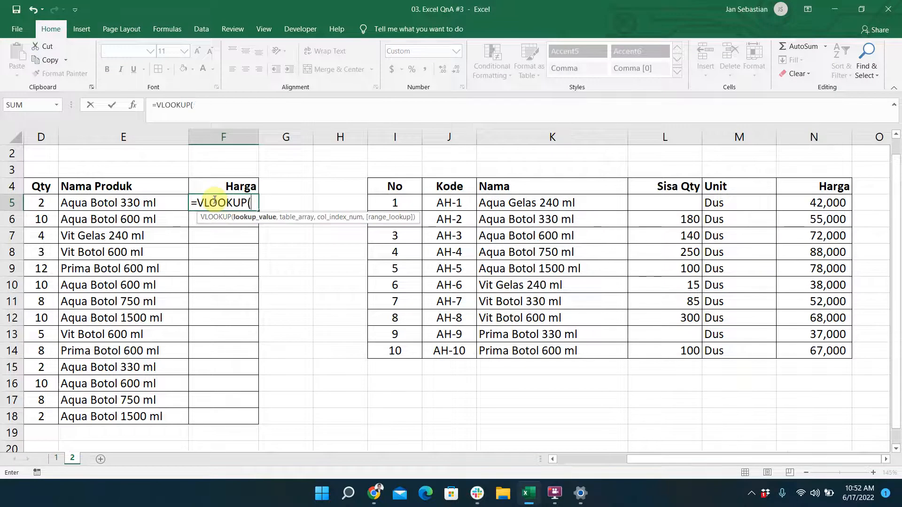
pyautogui.press('Left')
pyautogui.press('Left')
pyautogui.press('Left')
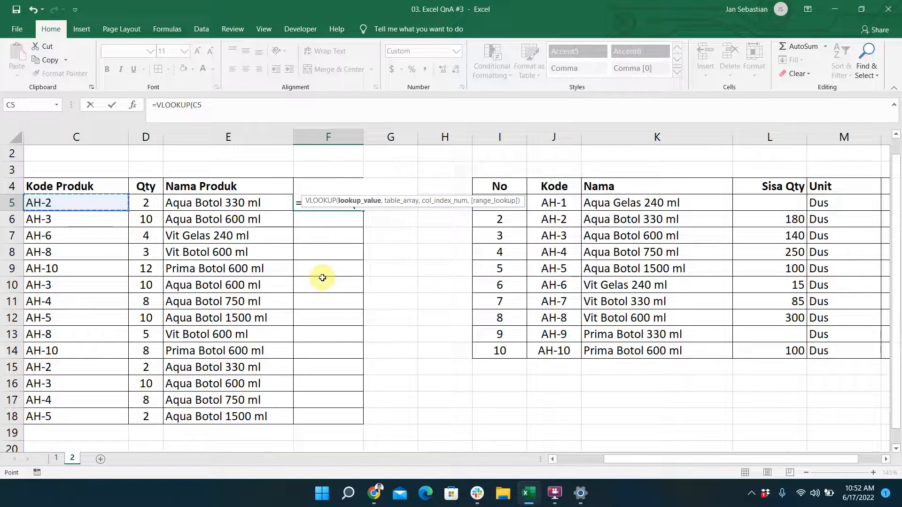
pyautogui.write(',')
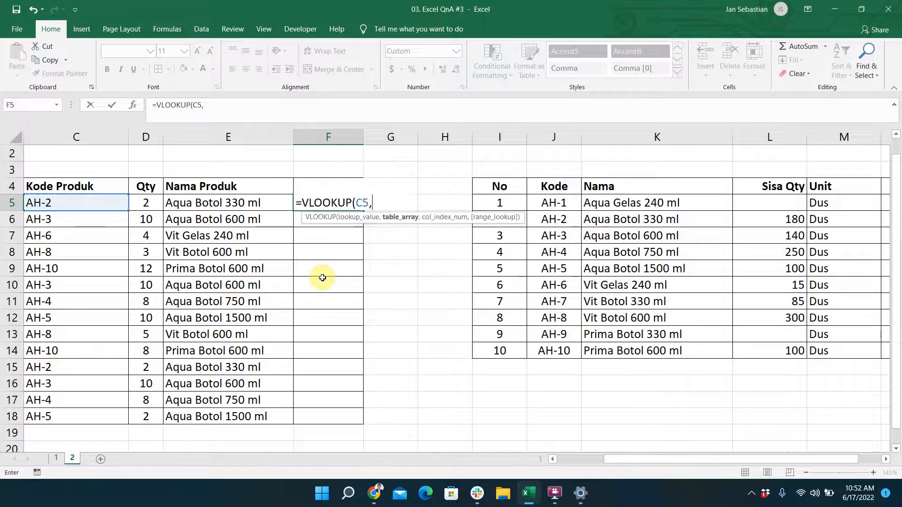
# Step: Point the table array of the F5 formula to the stock table's Kode header cell, J4
pyautogui.press('Right')
pyautogui.press('Right')
pyautogui.press('Right')
pyautogui.press('Up')
pyautogui.press('Right')
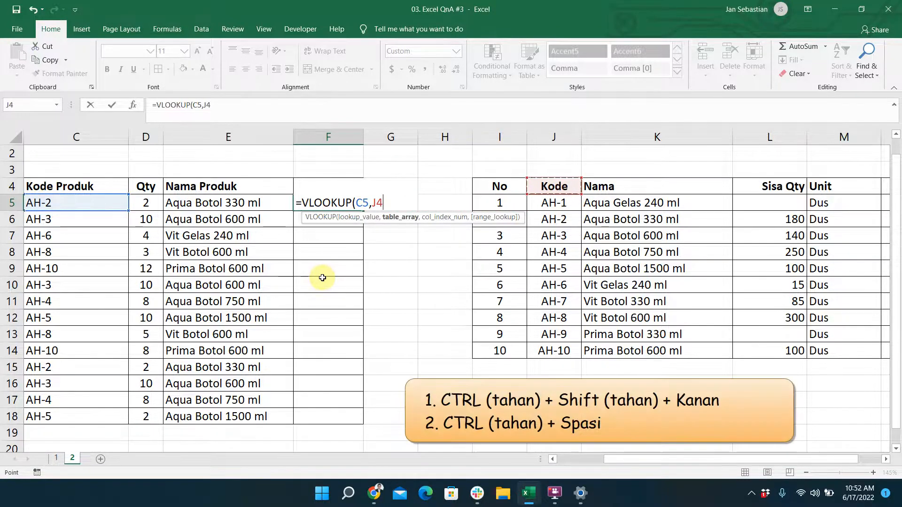
# Step: Try the entire columns J:N as the table array of the F5 formula and return the reference to J4
pyautogui.hotkey('ctrl', 'shift', 'Right')
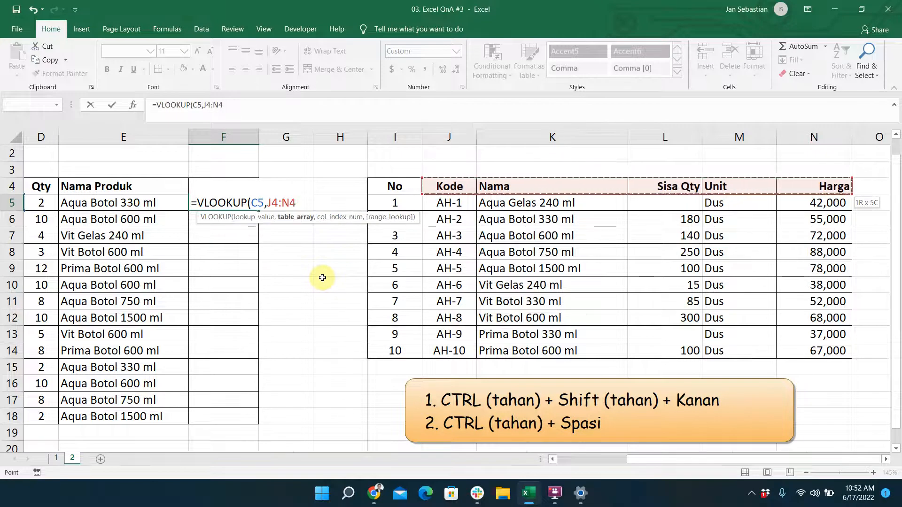
pyautogui.hotkey('ctrl', 'space')
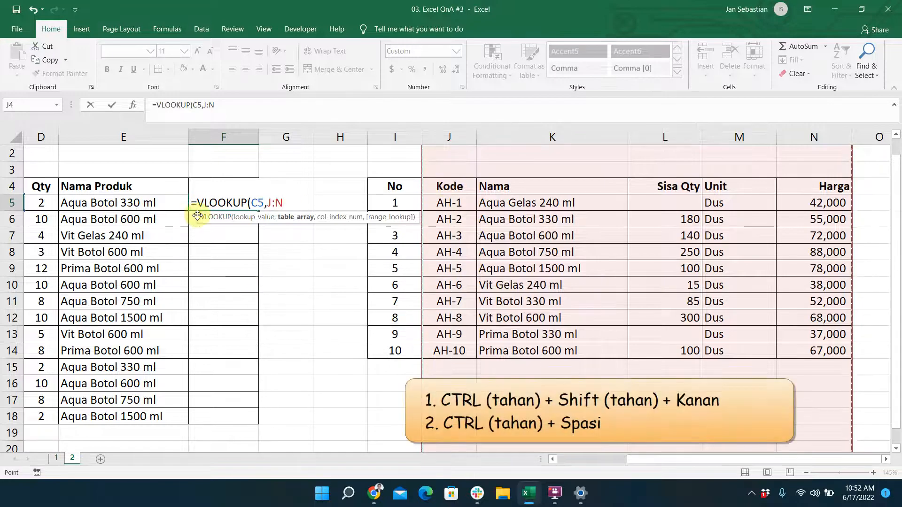
pyautogui.press('Left')
pyautogui.press('Right')
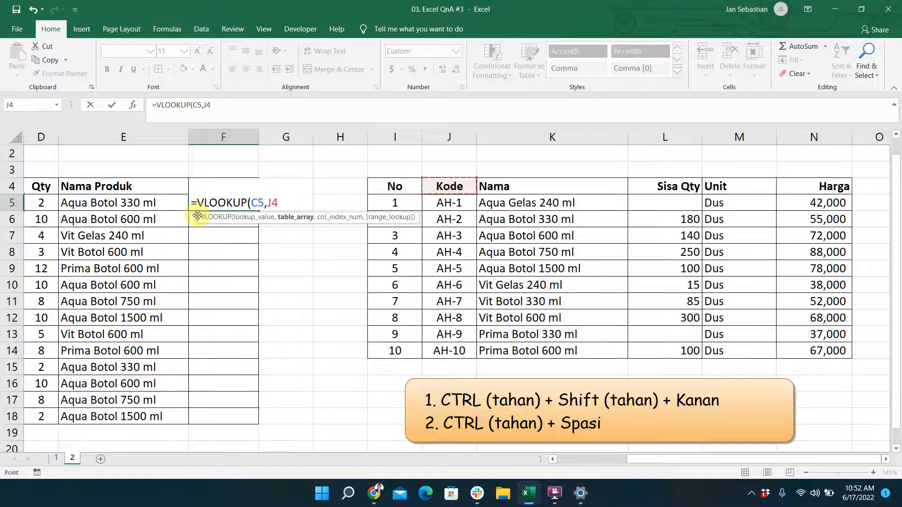
pyautogui.hotkey('ctrl', 'shift', 'Right')
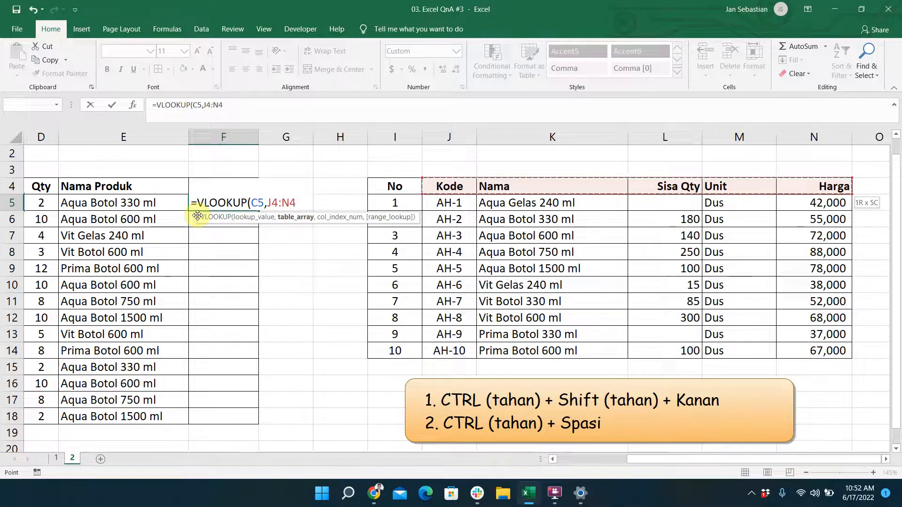
pyautogui.hotkey('ctrl', 'space')
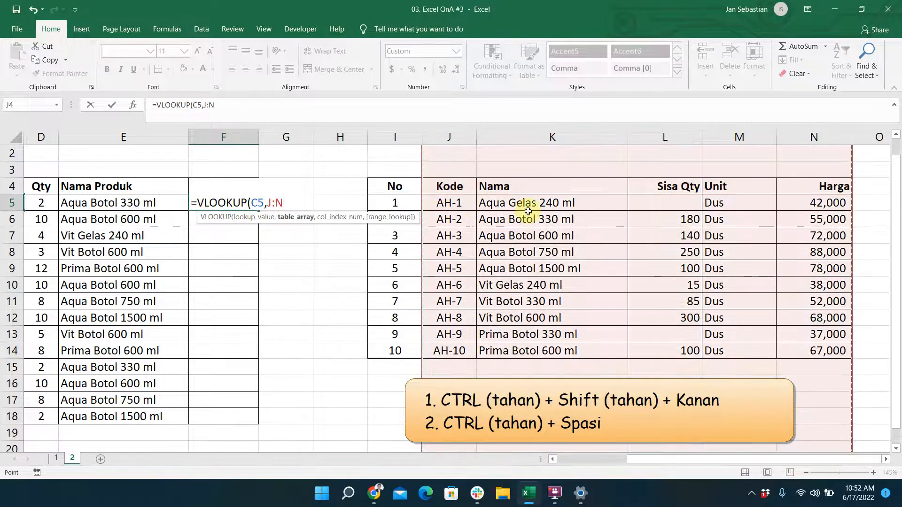
pyautogui.press('Left')
pyautogui.press('Right')
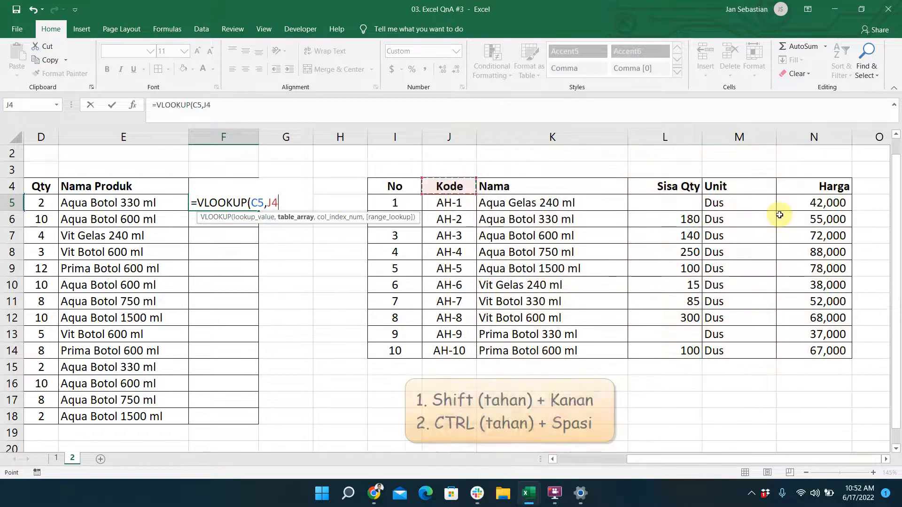
# Step: Try only the entire Kode and Nama columns, J:K, as the table array and return the reference to J4
pyautogui.hotkey('shift', 'Right')
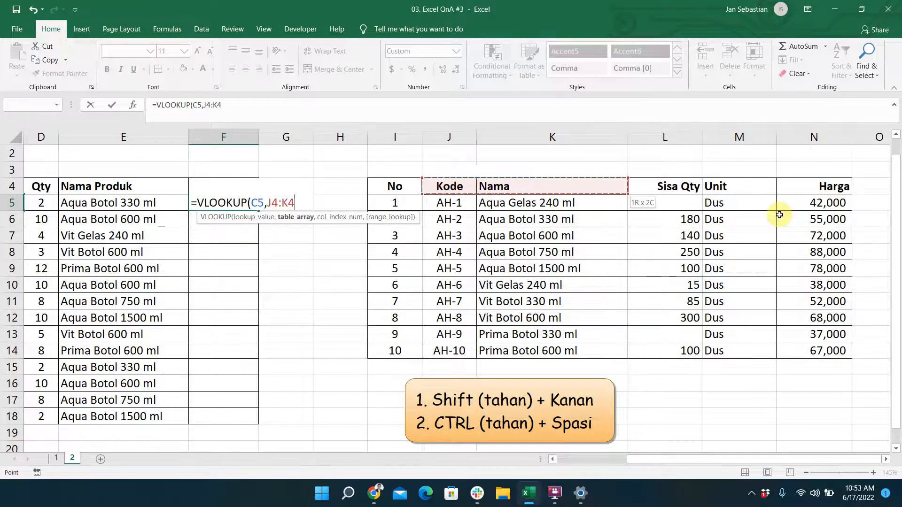
pyautogui.hotkey('shift', 'Left')
pyautogui.hotkey('shift', 'Right')
pyautogui.hotkey('ctrl', 'space')
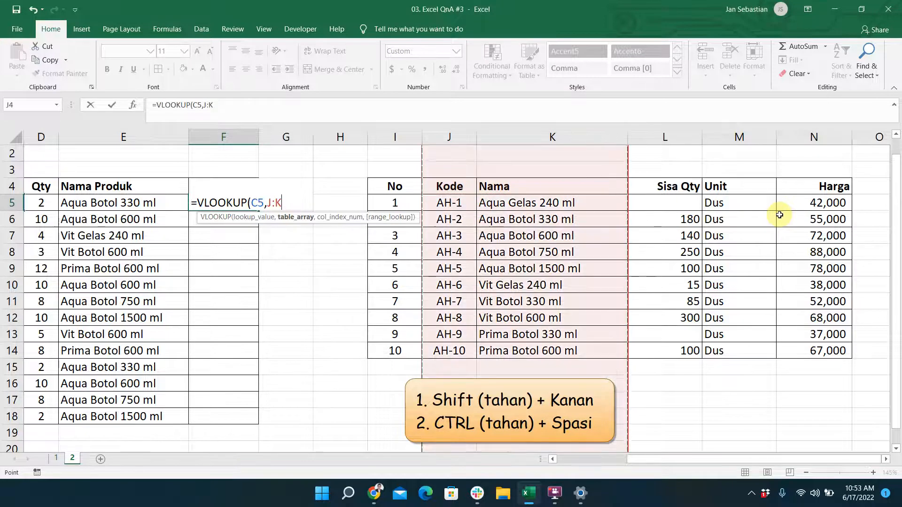
pyautogui.press('Left')
pyautogui.press('Right')
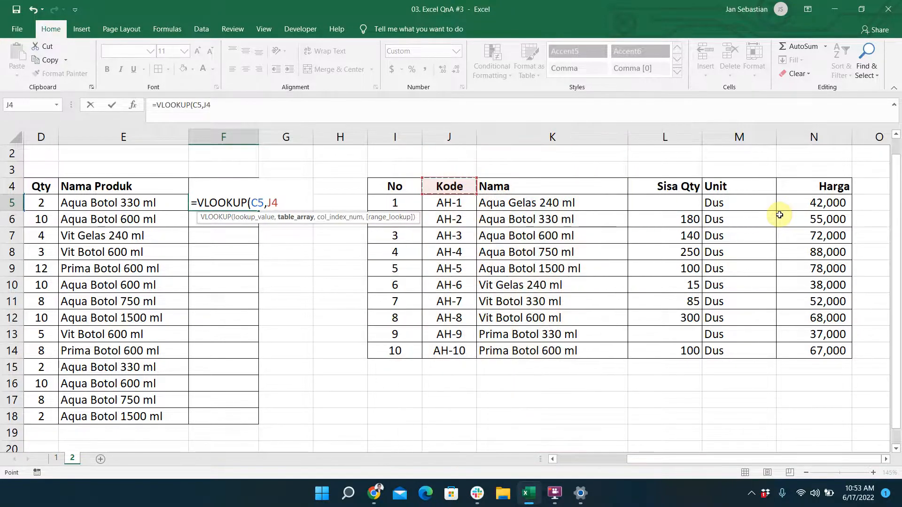
# Step: Complete the F5 VLOOKUP formula with entire columns J:N as table array, column index 5 and exact match 0
pyautogui.hotkey('ctrl', 'shift', 'Right')
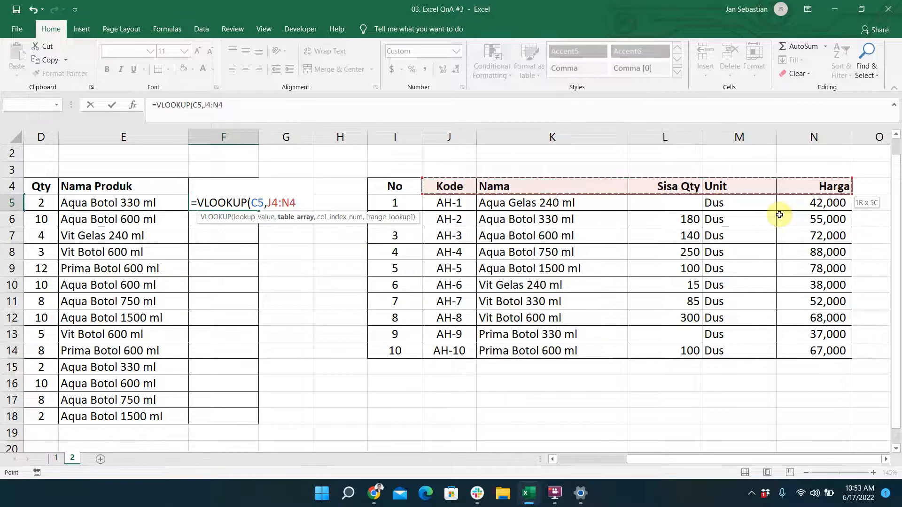
pyautogui.hotkey('ctrl', 'space')
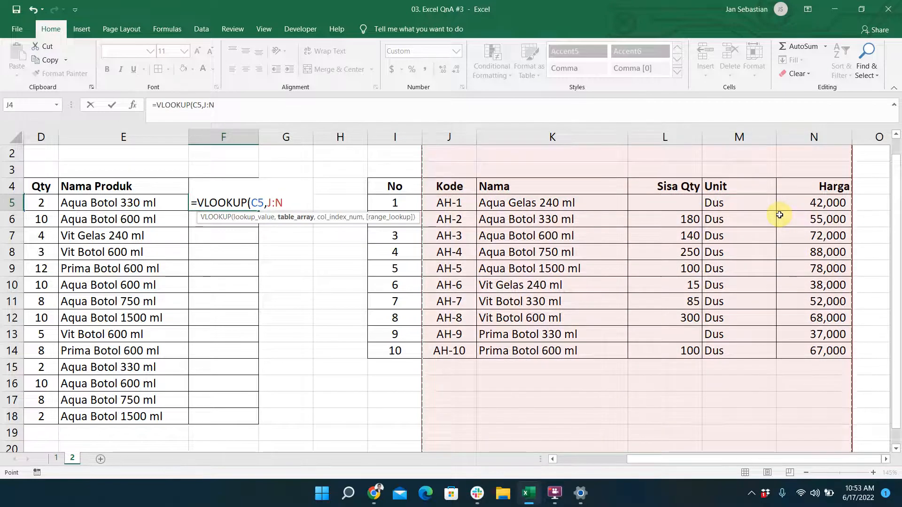
pyautogui.write(',5,0')
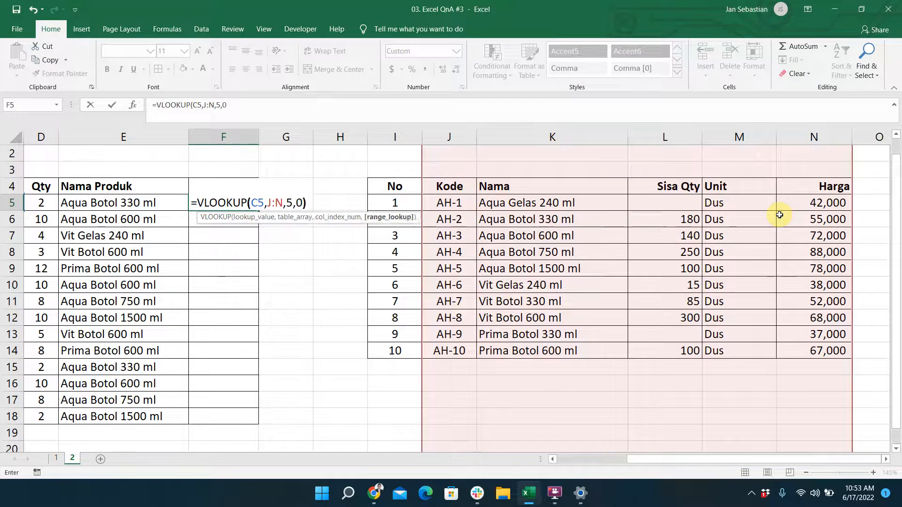
pyautogui.hotkey('ctrl', 'Return')
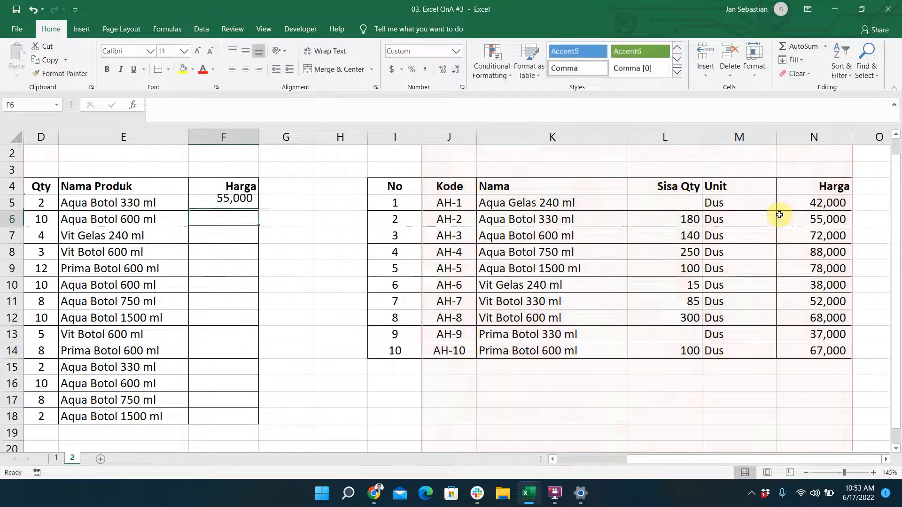
# Step: Copy the Harga formula from F5 into the whole Harga column down to F18
pyautogui.hotkey('ctrl', 'c')
pyautogui.press('Left')
pyautogui.hotkey('ctrl', 'Down')
pyautogui.press('Right')
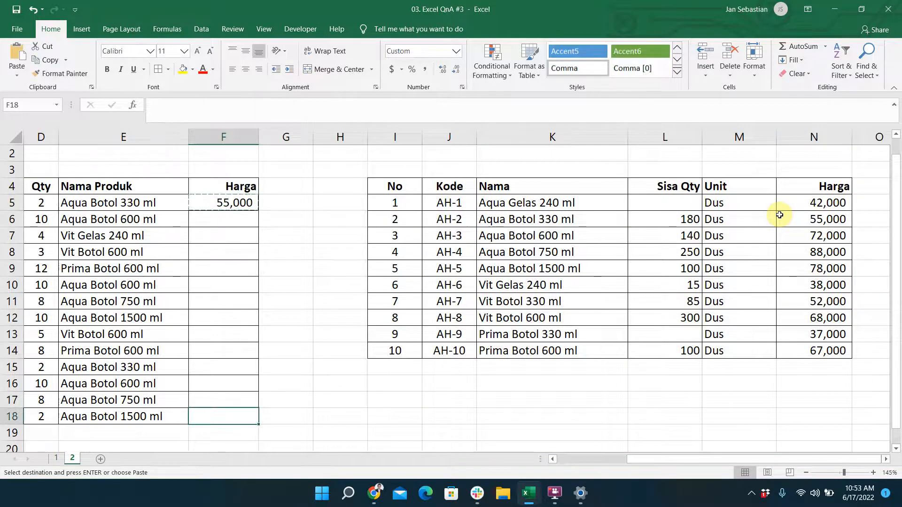
pyautogui.hotkey('ctrl', 'shift', 'Up')
pyautogui.hotkey('ctrl', 'v')
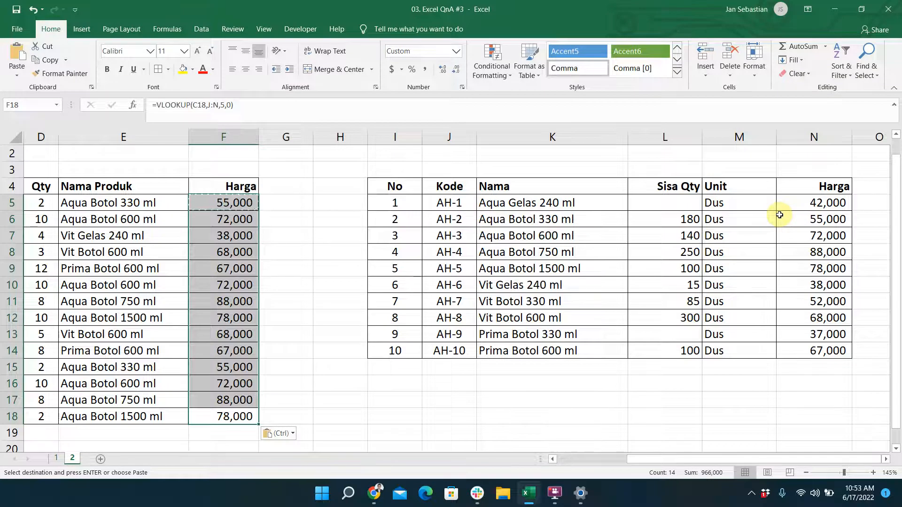
pyautogui.press('Escape')
# Step: Clear the formulas from the order list's Nama Produk and Harga columns, E5:F18
pyautogui.press('Left')
pyautogui.press('Left')
pyautogui.press('Left')
pyautogui.press('Left')
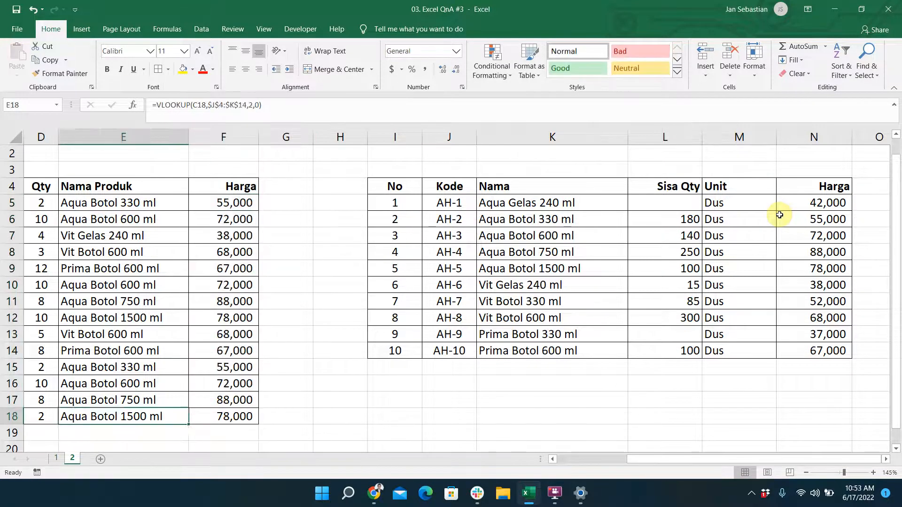
pyautogui.press('Right')
pyautogui.press('Right')
pyautogui.press('Right')
pyautogui.hotkey('ctrl', 'Up')
pyautogui.hotkey('shift', 'Right')
pyautogui.hotkey('ctrl', 'shift', 'Down')
pyautogui.press('Delete')
pyautogui.hotkey('shift', 'BackSpace')
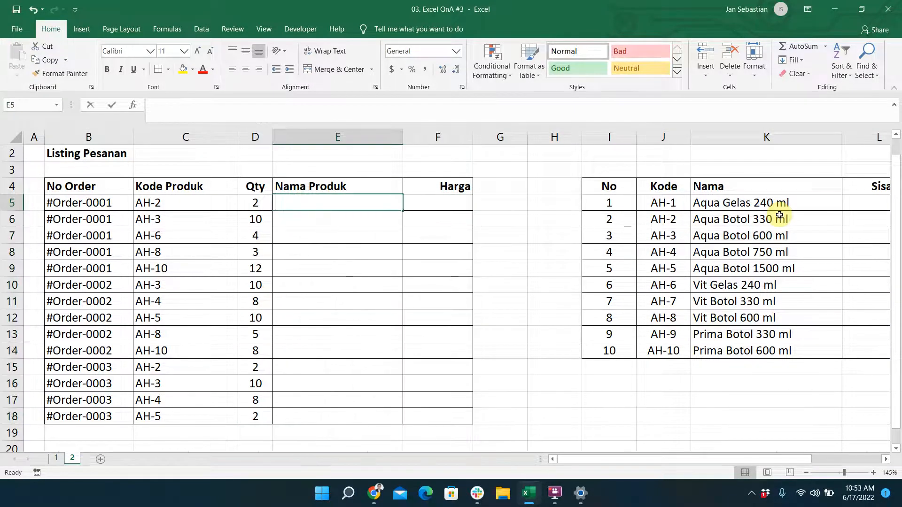
pyautogui.write('=VLOOKUP(')
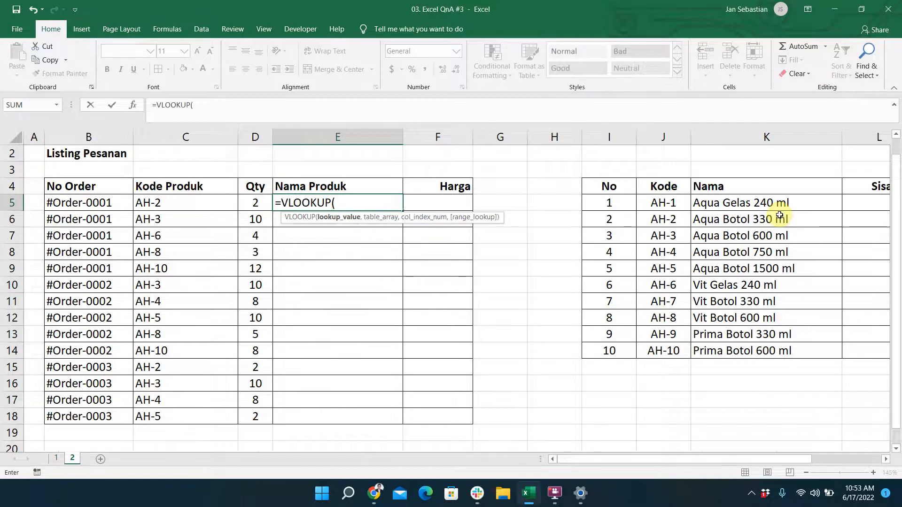
pyautogui.press('Left')
pyautogui.press('Left')
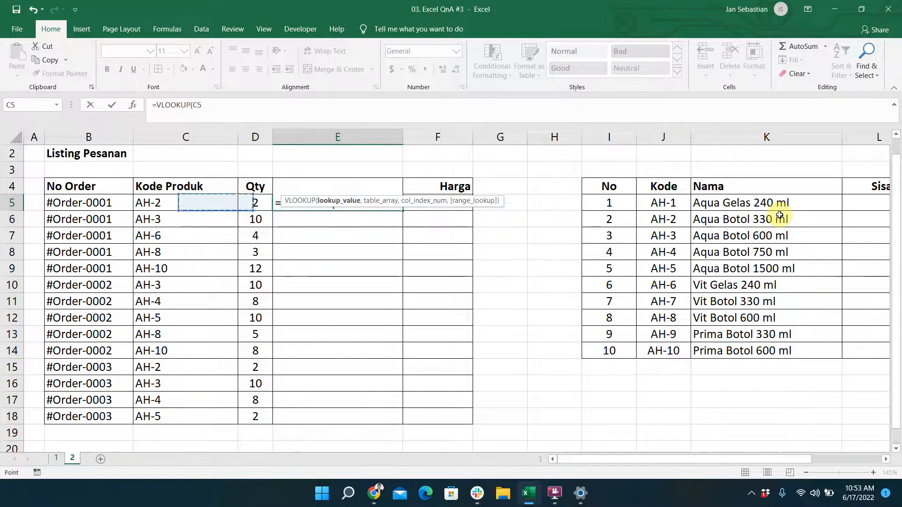
pyautogui.press('Escape')
# Step: Delete the entire stock table columns I:N from sheet 2
pyautogui.press('Right')
pyautogui.press('Right')
pyautogui.press('Right')
pyautogui.press('Right')
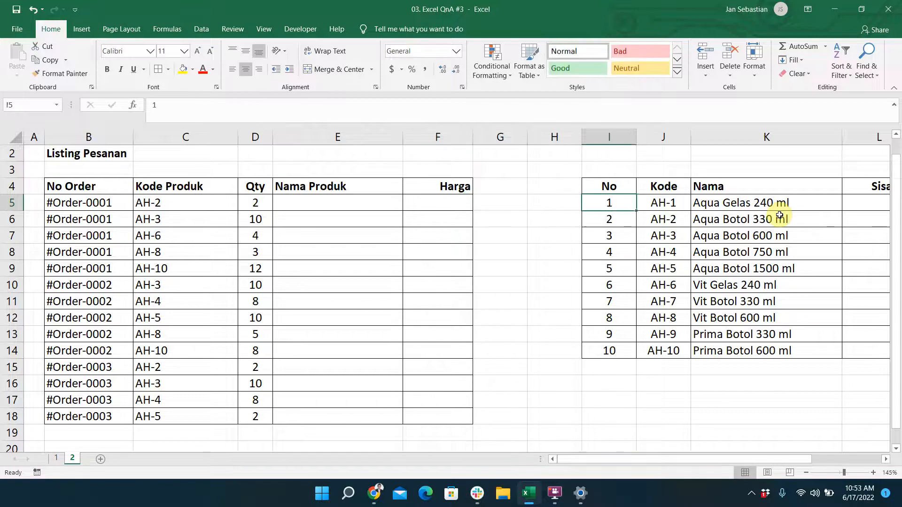
pyautogui.hotkey('ctrl', 'shift', 'Right')
pyautogui.hotkey('ctrl', 'space')
pyautogui.hotkey('shift', 'Right')
pyautogui.hotkey('shift', 'Right')
pyautogui.hotkey('shift', 'Right')
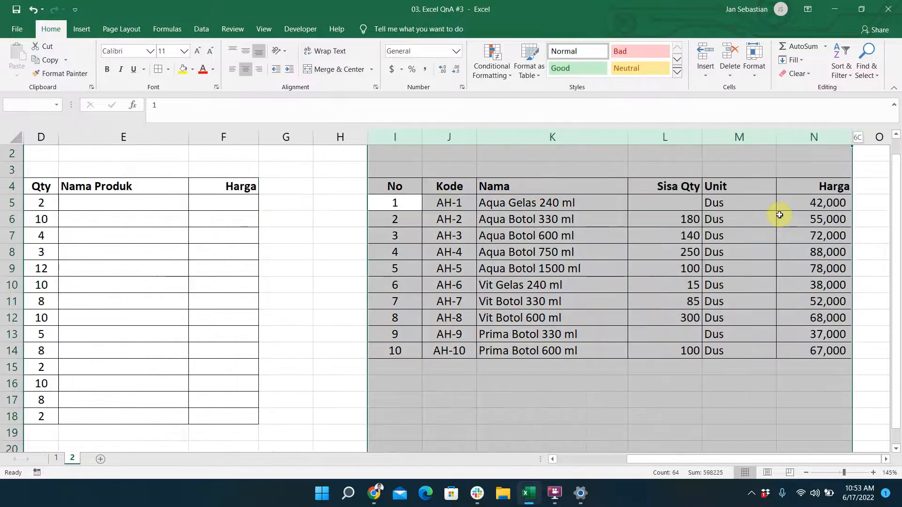
pyautogui.press('Delete')
# Step: Start a VLOOKUP formula in the Nama Produk cell E5 with product code cell C5 as the lookup value
pyautogui.press('Left')
pyautogui.press('Left')
pyautogui.press('Left')
pyautogui.press('Left')
pyautogui.press('Left')
pyautogui.press('Left')
pyautogui.press('Left')
pyautogui.press('Left')
pyautogui.press('Right')
pyautogui.press('Right')
pyautogui.press('Right')
pyautogui.press('Right')
pyautogui.write('=vl')
pyautogui.press('Escape')
pyautogui.write('VLOOKUP(')
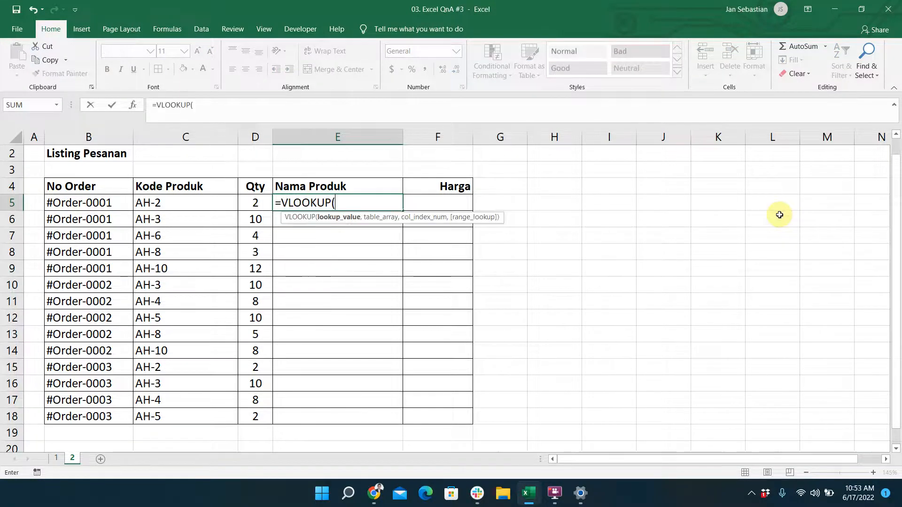
pyautogui.press('Left')
pyautogui.press('Left')
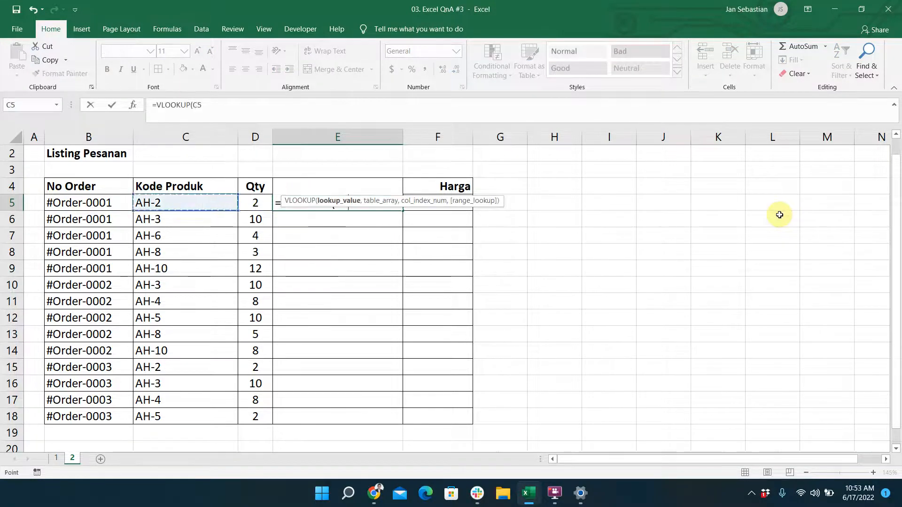
pyautogui.write(',')
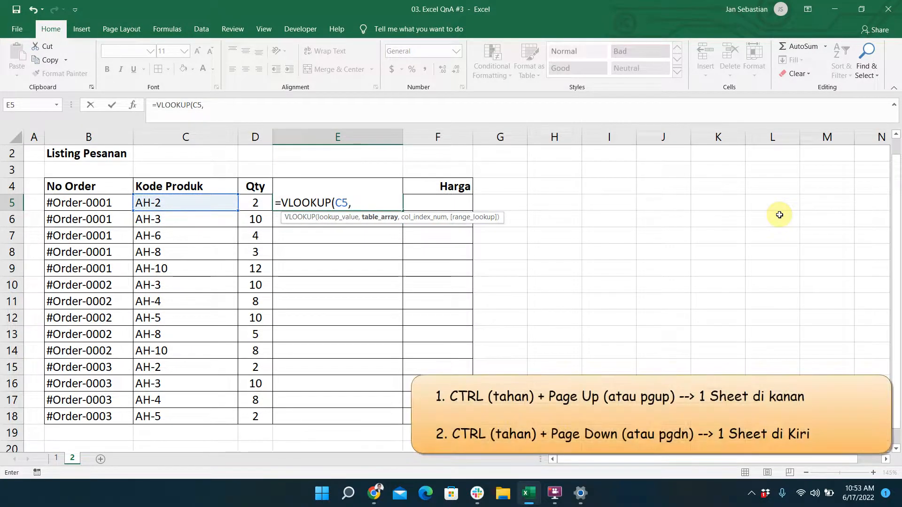
# Step: Switch to the stock table on sheet 1 and back while editing the E5 formula, and cancel the entry
pyautogui.hotkey('ctrl', 'pageup')
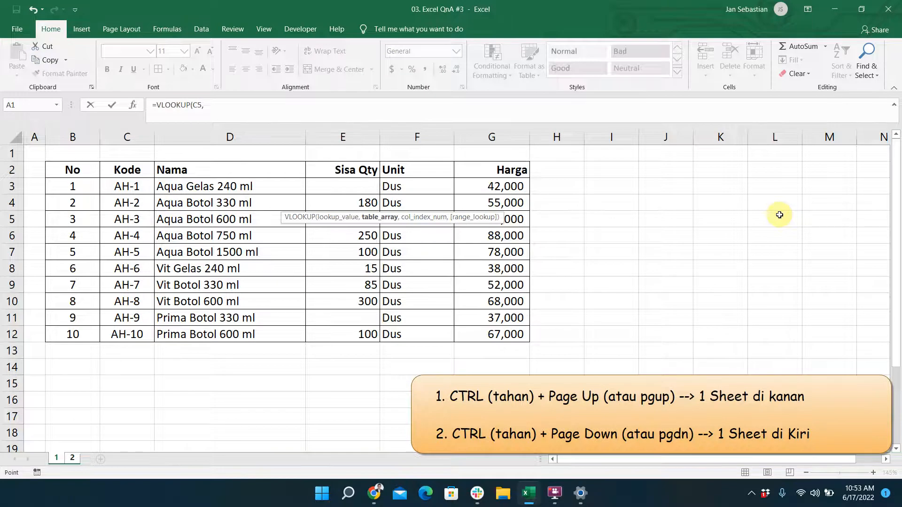
pyautogui.hotkey('ctrl', 'pagedown')
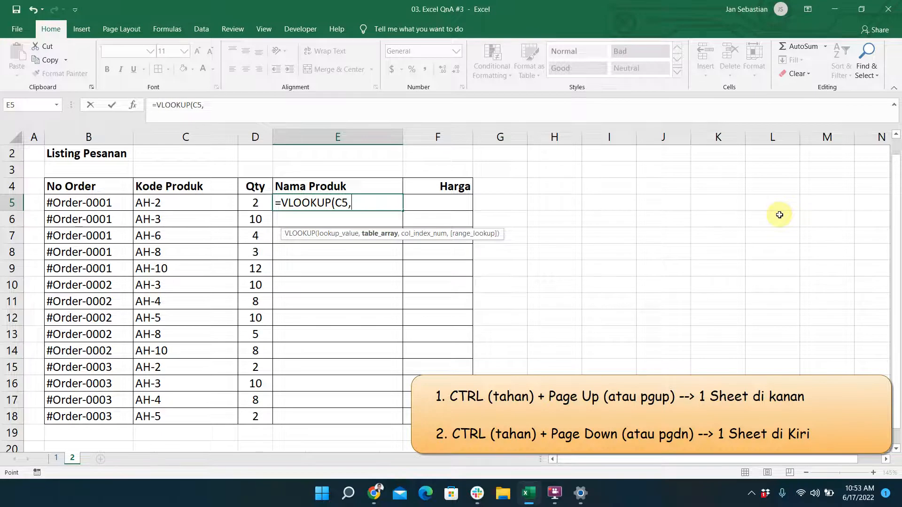
pyautogui.press('Escape')
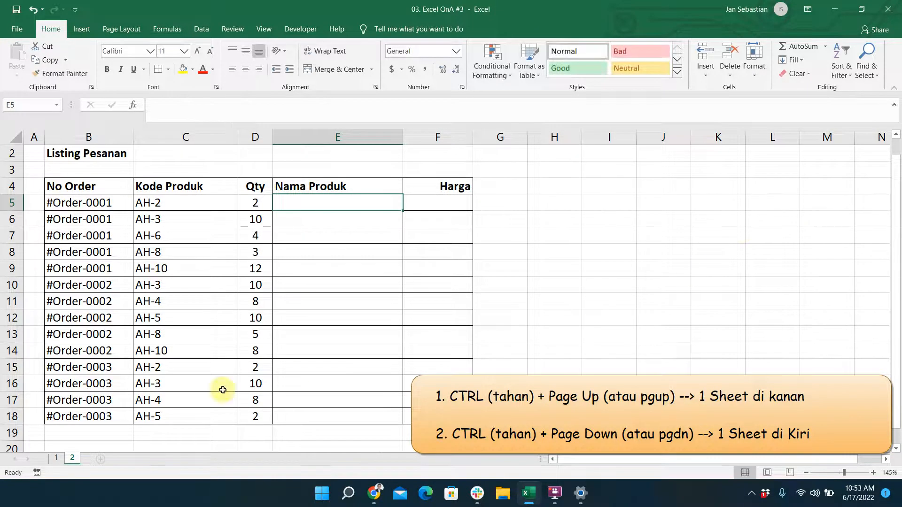
# Step: Add four blank sheets, Sheet3 to Sheet6, after sheet 2
pyautogui.click(101, 458)
pyautogui.click(133, 460)
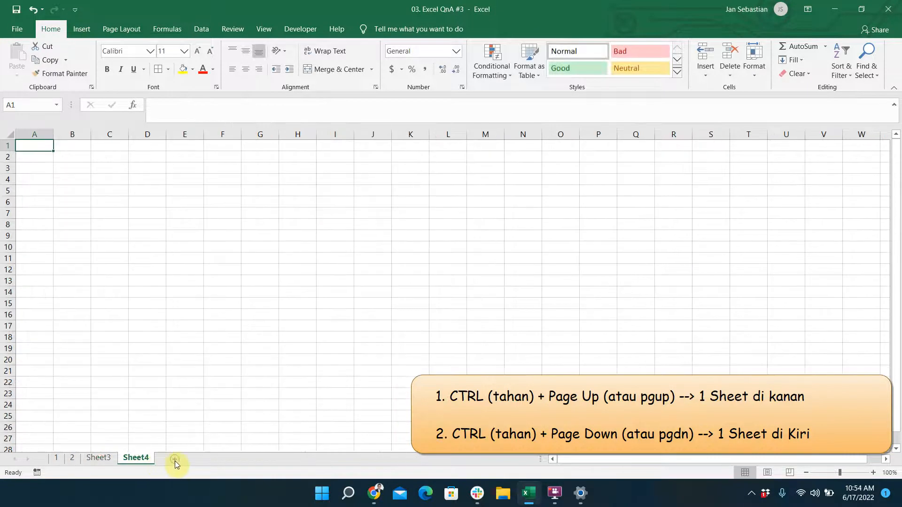
pyautogui.click(195, 459)
pyautogui.click(209, 458)
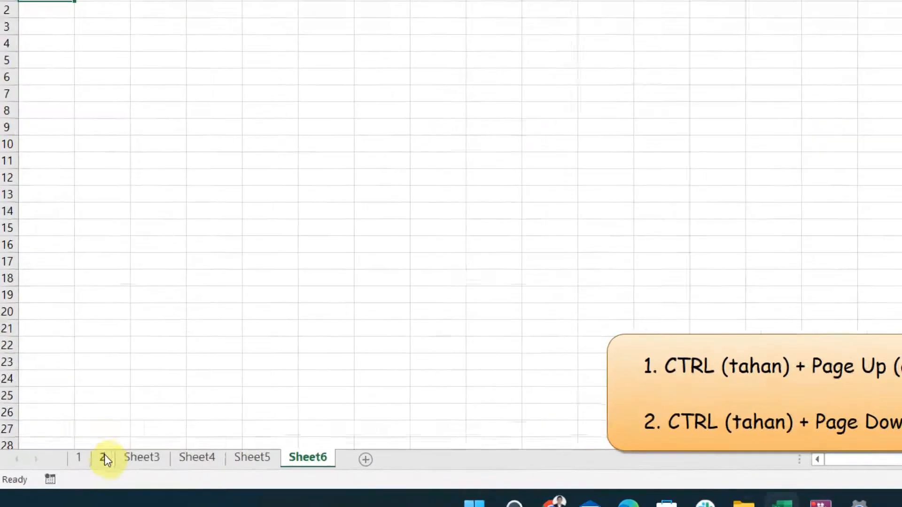
# Step: Step forward through the sheets one at a time from sheet 2 to Sheet6
pyautogui.click(72, 457)
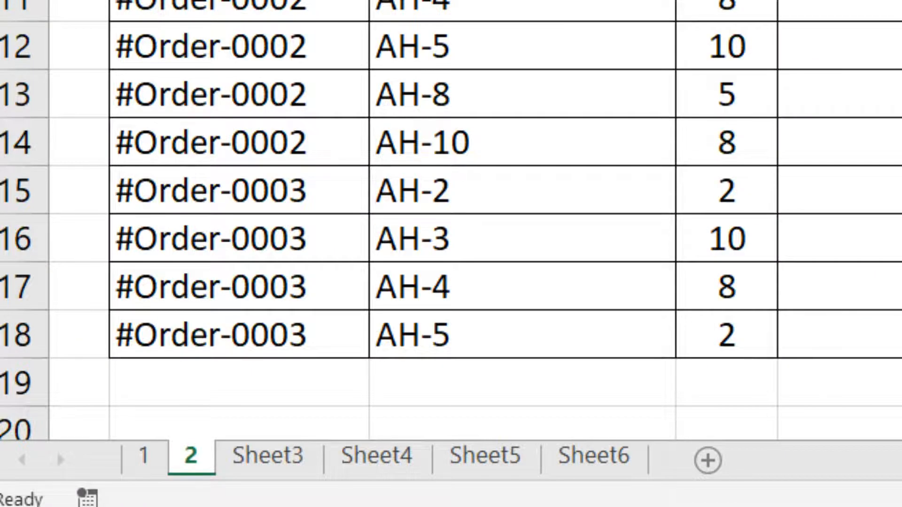
pyautogui.hotkey('ctrl', 'pagedown')
pyautogui.hotkey('ctrl', 'pagedown')
pyautogui.hotkey('ctrl', 'pagedown')
pyautogui.hotkey('ctrl', 'pagedown')
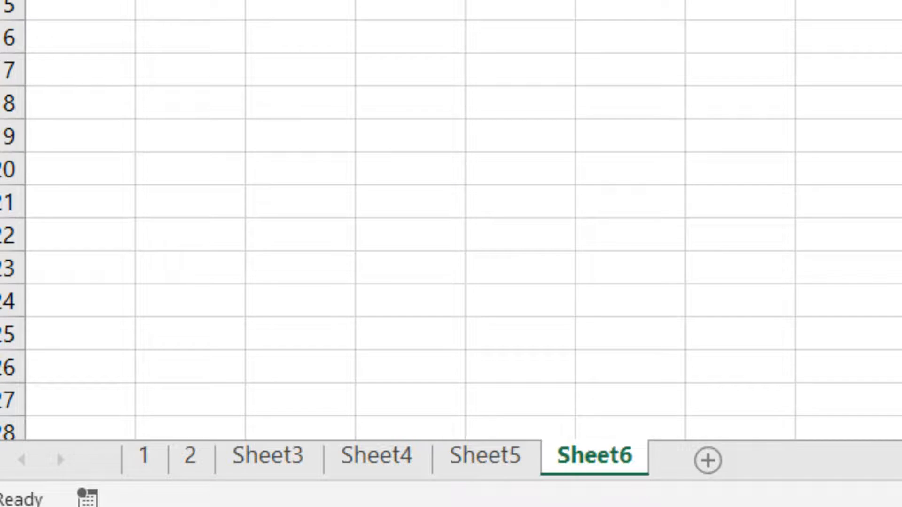
# Step: Step back and forth through the added blank sheets and return to the order list on sheet 2
pyautogui.click(366, 478)
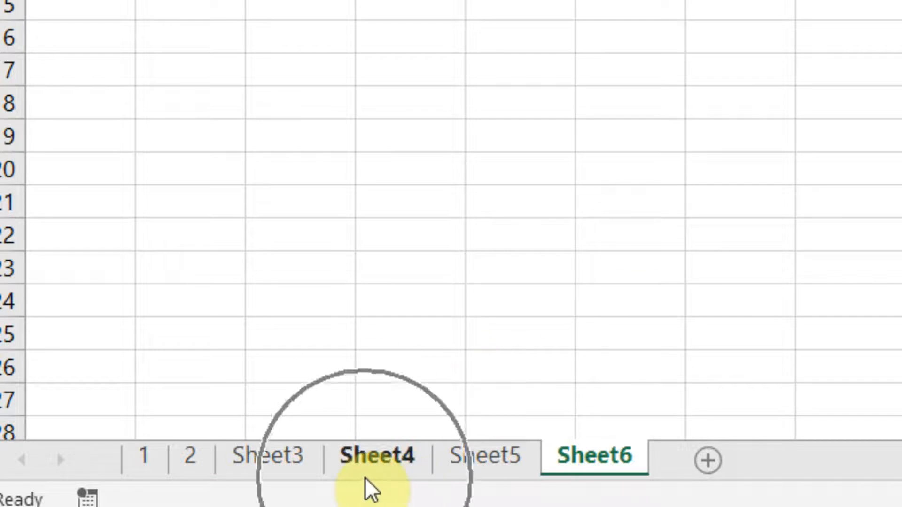
pyautogui.hotkey('ctrl', 'pageup')
pyautogui.hotkey('ctrl', 'pageup')
pyautogui.hotkey('ctrl', 'pageup')
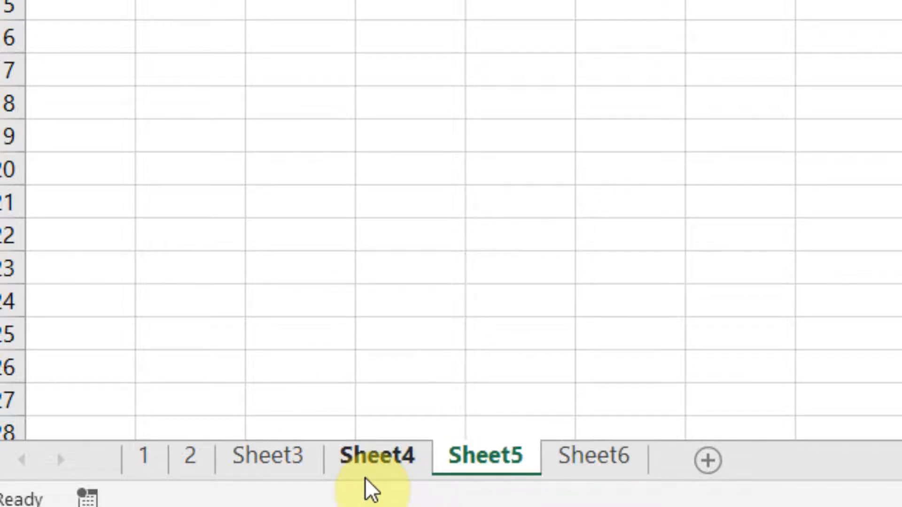
pyautogui.hotkey('ctrl', 'pagedown')
pyautogui.hotkey('ctrl', 'pagedown')
pyautogui.hotkey('ctrl', 'pageup')
pyautogui.hotkey('ctrl', 'pageup')
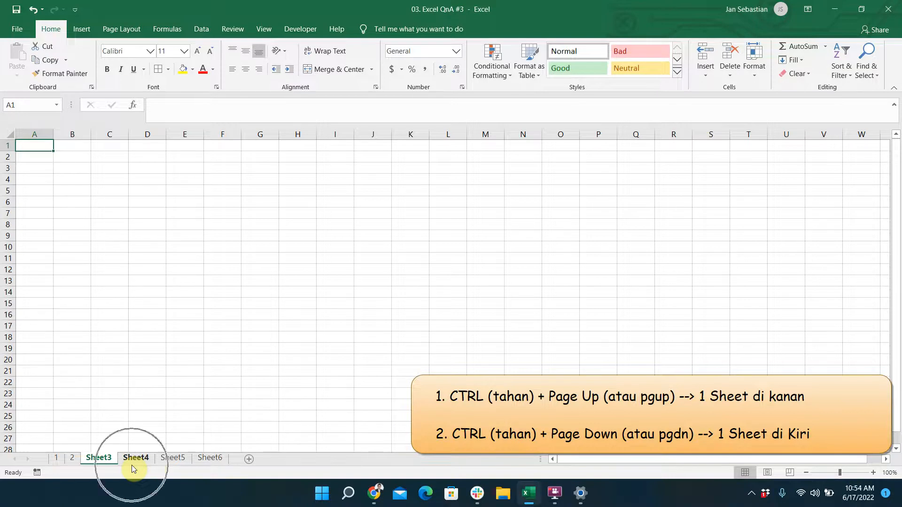
pyautogui.hotkey('ctrl', 'pageup')
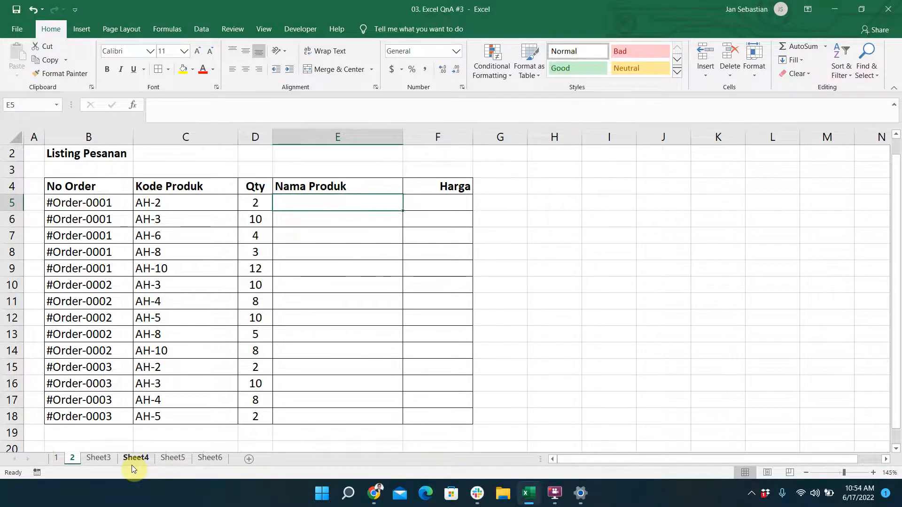
# Step: Begin a VLOOKUP formula in Nama Produk cell E5, using the Kode Produk cell C5 as the lookup value
pyautogui.write('=vl')
pyautogui.press('Tab')
pyautogui.press('Left')
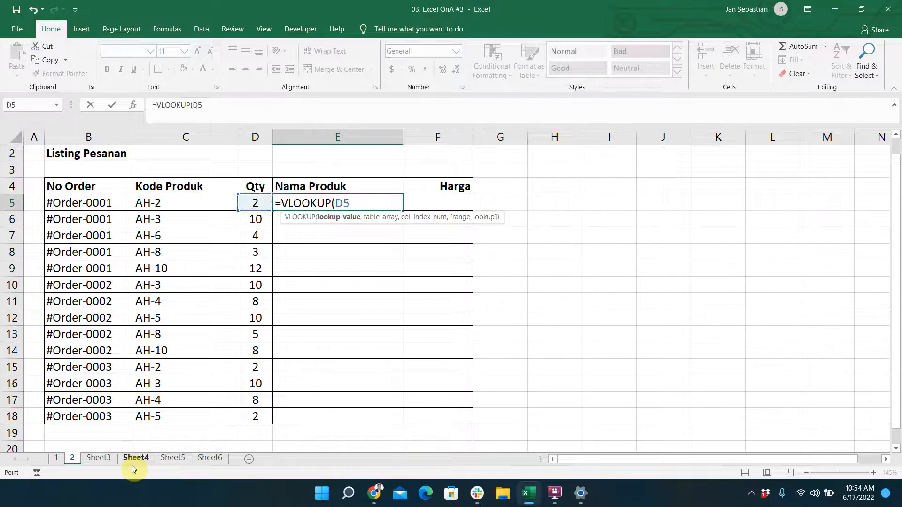
pyautogui.press('Left')
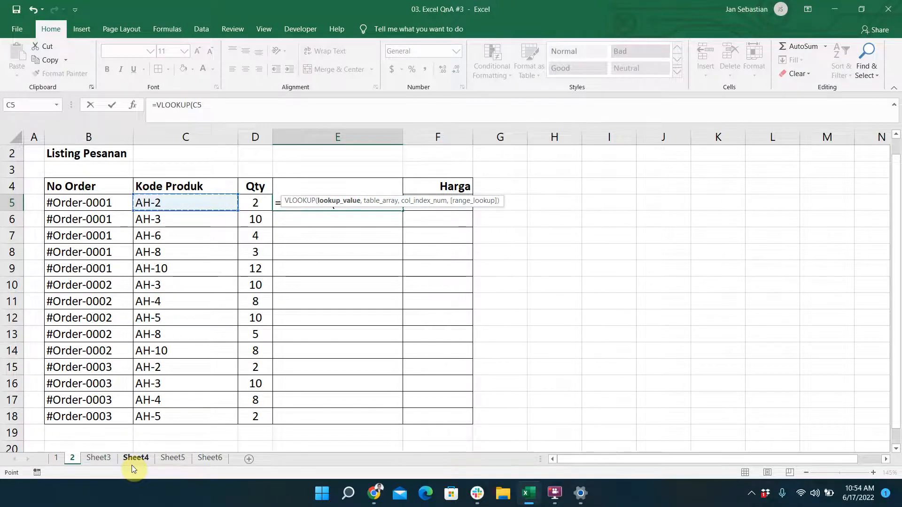
pyautogui.write(',')
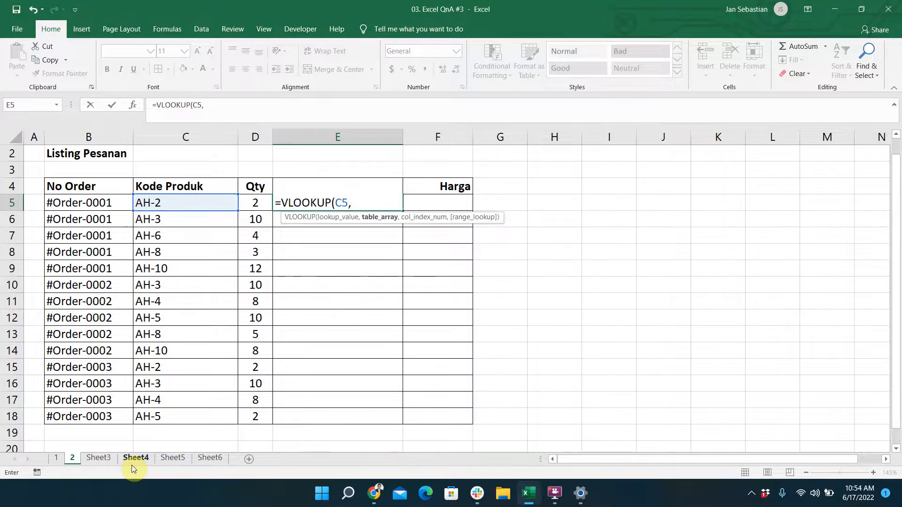
# Step: Point the table array of the E5 formula to the Kode header cell C2 on sheet 1
pyautogui.hotkey('ctrl', 'pageup')
pyautogui.press('Right')
pyautogui.press('Down')
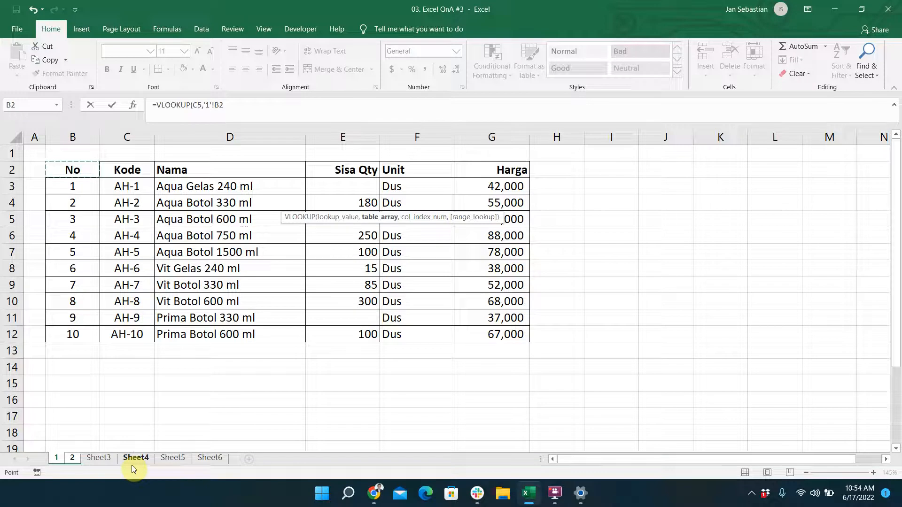
pyautogui.press('Right')
# Step: Try the Kode and Nama range C2:D12 on sheet 1 as the table array and return the reference to C2
pyautogui.hotkey('shift', 'Right')
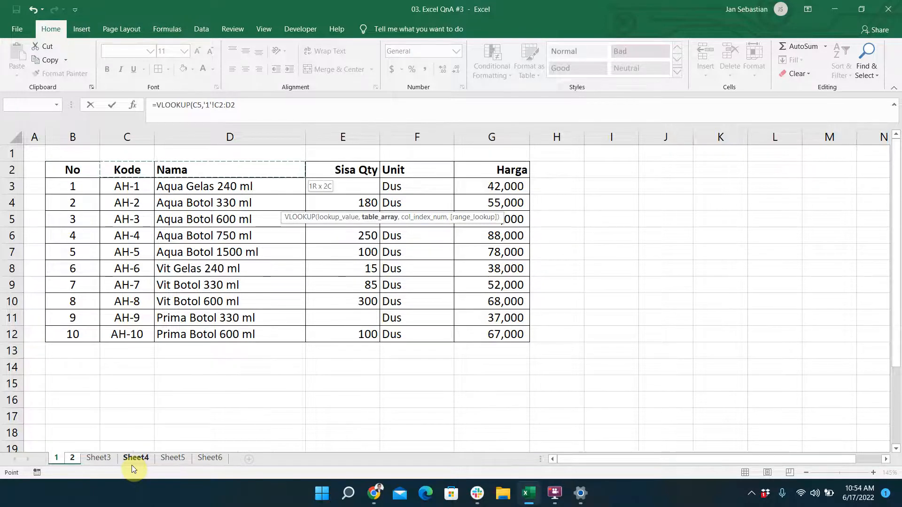
pyautogui.hotkey('ctrl', 'shift', 'Down')
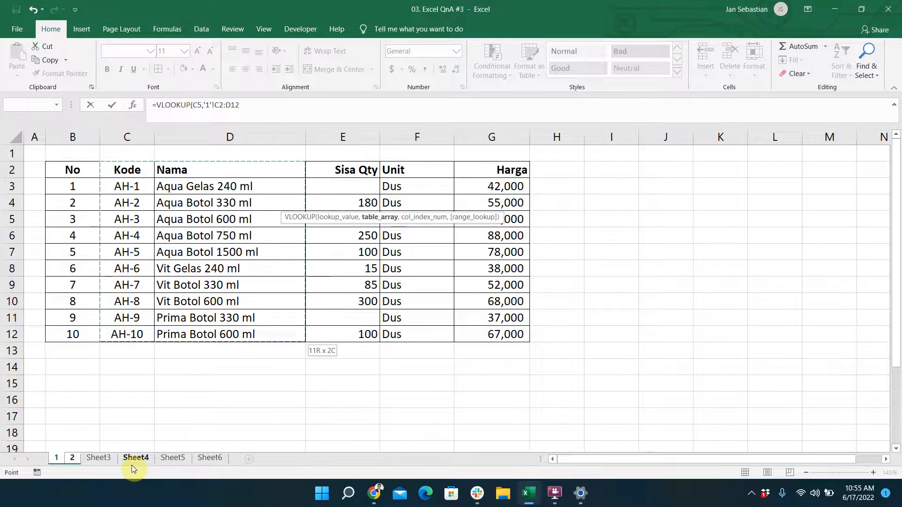
pyautogui.hotkey('ctrl', 'shift', 'Up')
pyautogui.hotkey('shift', 'Left')
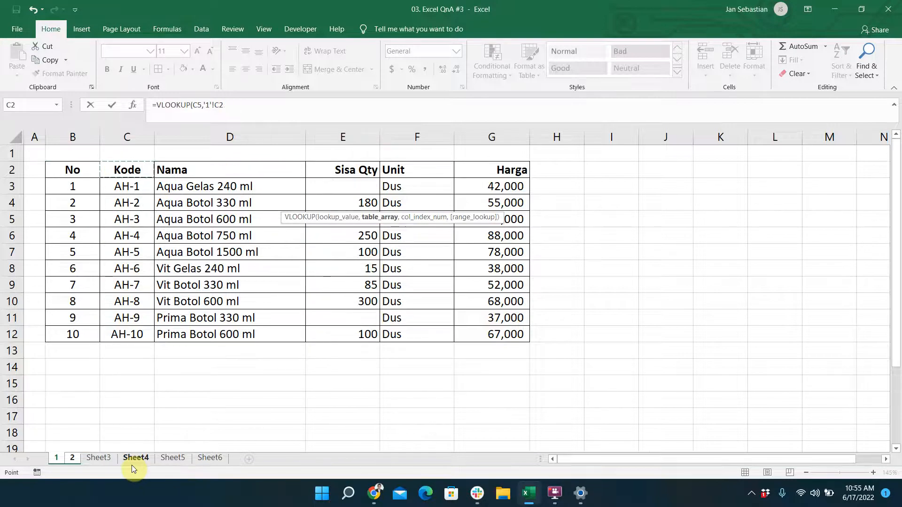
# Step: Finish the E5 VLOOKUP with columns C:G on sheet 1 as table array, column index 2 and range lookup 0
pyautogui.hotkey('ctrl', 'shift', 'Right')
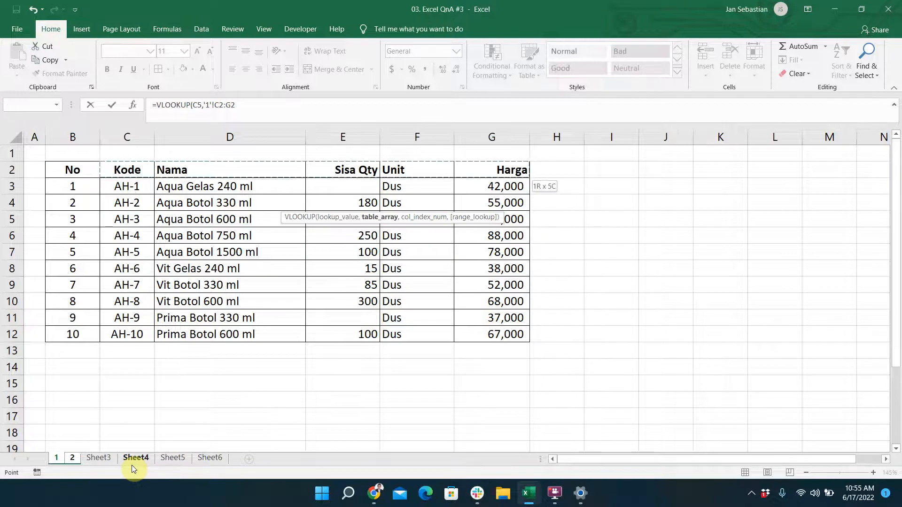
pyautogui.hotkey('ctrl', 'space')
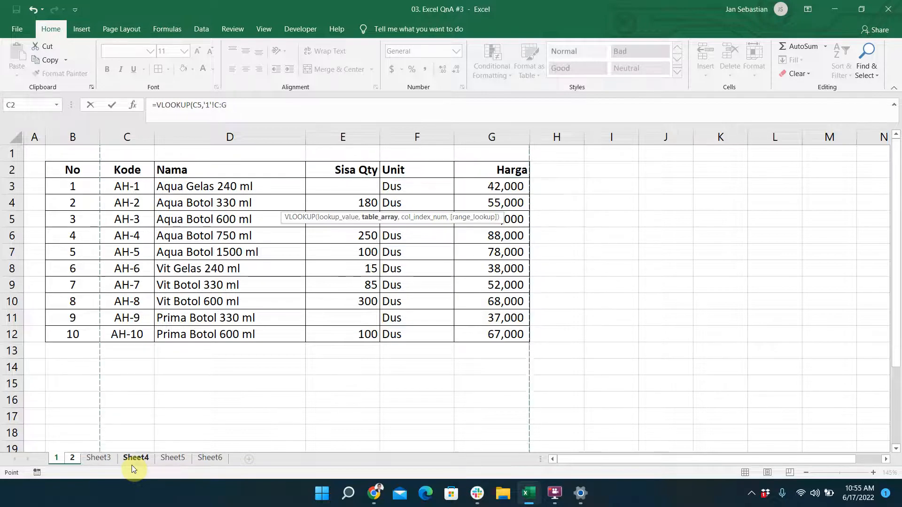
pyautogui.write(',2,0)')
pyautogui.press('Return')
pyautogui.press('Up')
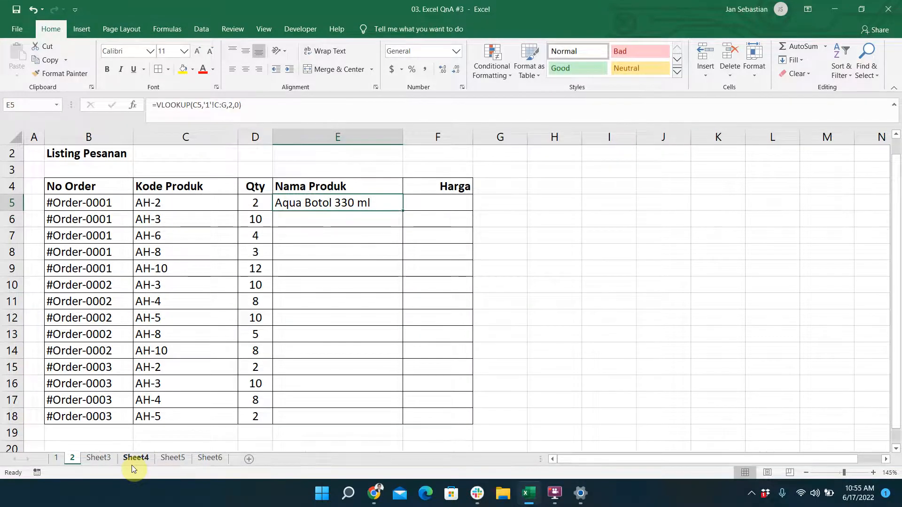
# Step: Copy the E5 formula text into Harga cell F5 and change its column index to 4
pyautogui.press('F2')
pyautogui.hotkey('shift', 'Home')
pyautogui.hotkey('ctrl', 'c')
pyautogui.press('Escape')
pyautogui.press('Left')
pyautogui.press('Right')
pyautogui.press('Right')
pyautogui.press('F2')
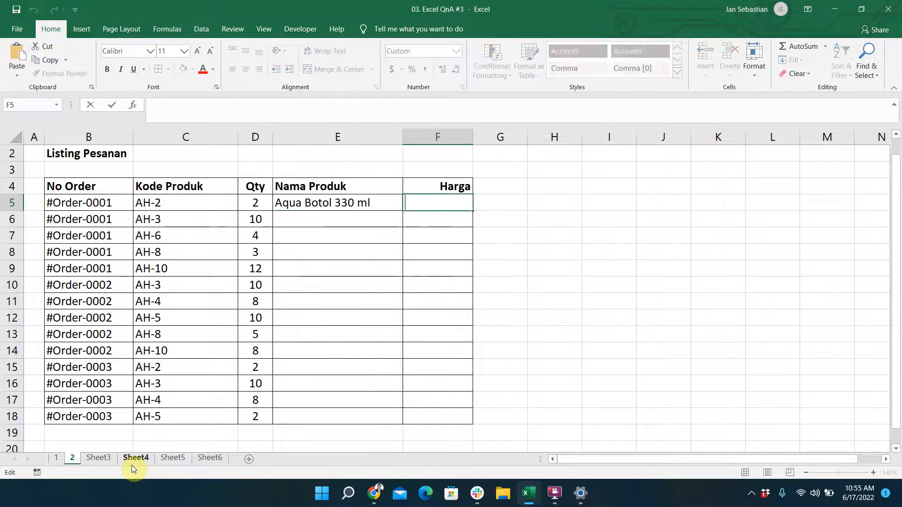
pyautogui.hotkey('ctrl', 'v')
pyautogui.press('Left')
pyautogui.press('Left')
pyautogui.press('Left')
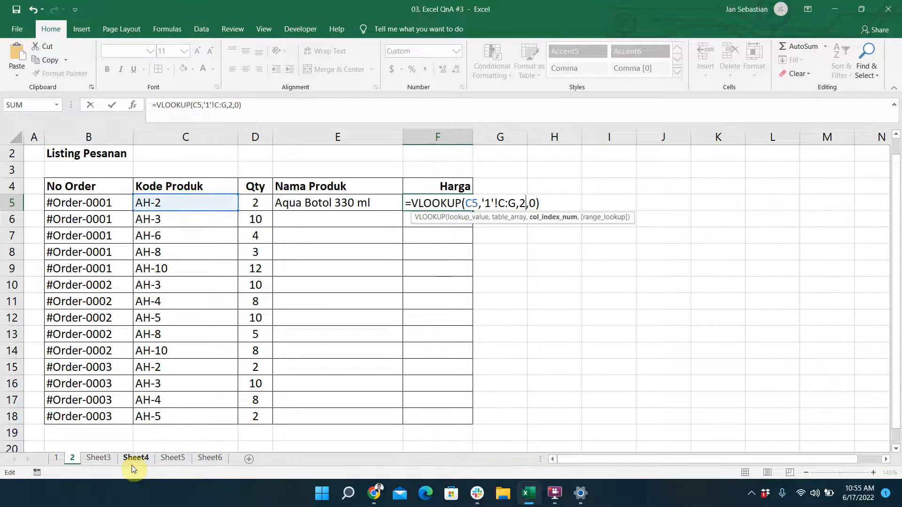
pyautogui.press('BackSpace')
pyautogui.write('4')
pyautogui.press('Return')
# Step: Try filling the E5:F5 formulas down the Nama Produk and Harga columns to row 18
pyautogui.press('Up')
pyautogui.hotkey('shift', 'Left')
pyautogui.hotkey('ctrl', 'c')
pyautogui.press('Left')
pyautogui.press('Left')
pyautogui.hotkey('ctrl', 'Down')
pyautogui.press('Right')
pyautogui.hotkey('ctrl', 'shift', 'Up')
pyautogui.hotkey('shift', 'Right')
pyautogui.hotkey('ctrl', 'v')
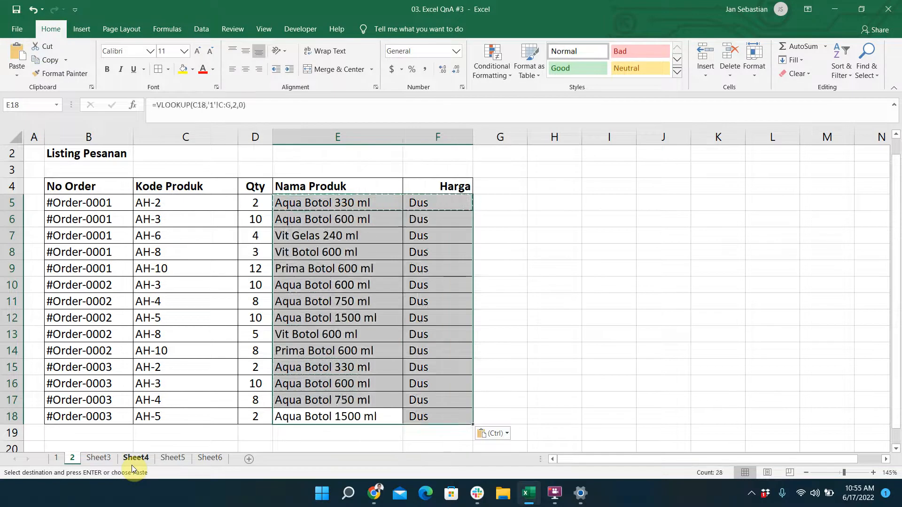
# Step: Compare the Harga column with the stock table on sheet 1, then undo the fill
pyautogui.hotkey('ctrl', 'Up')
pyautogui.press('Escape')
pyautogui.press('Down')
pyautogui.hotkey('ctrl', 'pageup')
pyautogui.hotkey('ctrl', 'pagedown')
pyautogui.hotkey('ctrl', 'pageup')
pyautogui.hotkey('ctrl', 'pagedown')
pyautogui.hotkey('ctrl', 'z')
# Step: Correct the column index in the Harga formula in F5 to 5
pyautogui.press('Left')
pyautogui.press('Right')
pyautogui.press('Right')
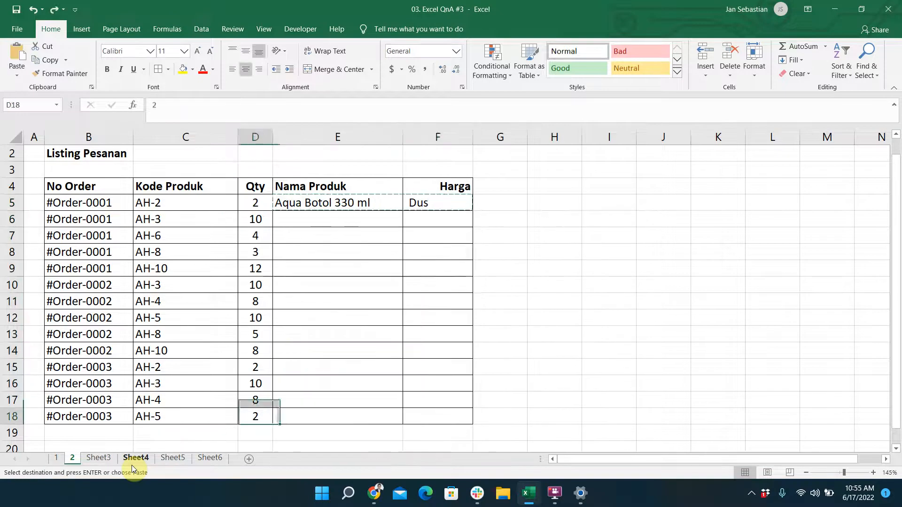
pyautogui.hotkey('ctrl', 'Up')
pyautogui.press('F2')
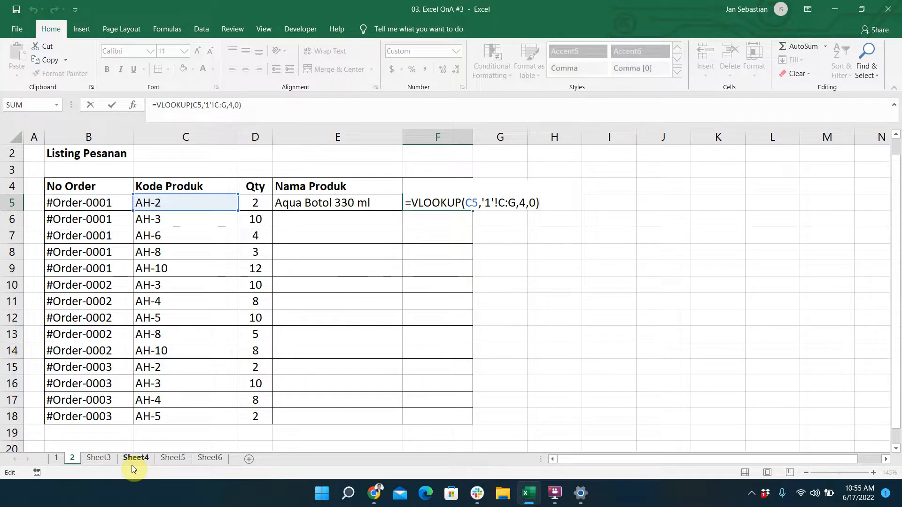
pyautogui.press('BackSpace')
pyautogui.write('5')
pyautogui.press('Return')
# Step: Copy the E5:F5 formulas down the Nama Produk and Harga columns to row 18
pyautogui.press('Up')
pyautogui.press('Left')
pyautogui.hotkey('shift', 'Right')
pyautogui.hotkey('ctrl', 'c')
pyautogui.hotkey('ctrl', 'Left')
pyautogui.hotkey('ctrl', 'Right')
pyautogui.press('Left')
pyautogui.press('Left')
pyautogui.hotkey('ctrl', 'Down')
pyautogui.press('Right')
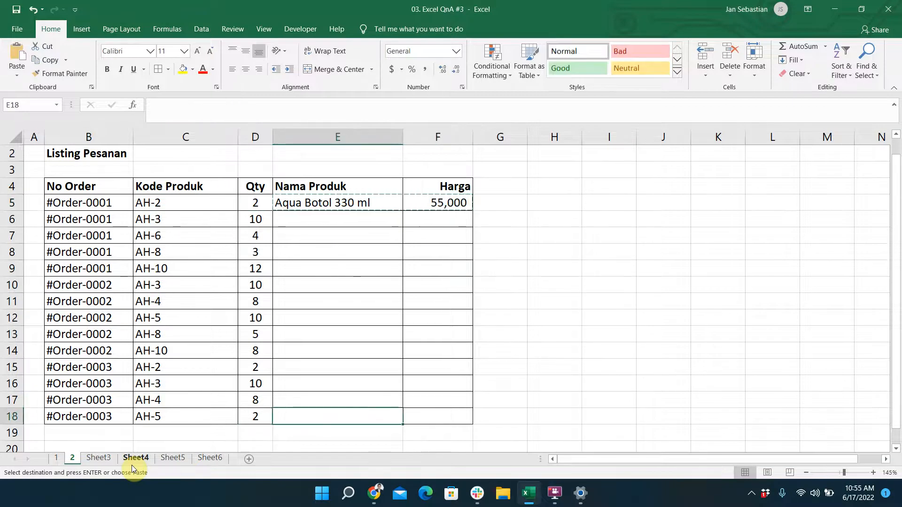
pyautogui.hotkey('shift', 'Right')
pyautogui.hotkey('ctrl', 'shift', 'Up')
pyautogui.hotkey('ctrl', 'v')
pyautogui.press('Down')
pyautogui.press('Escape')
# Step: Jump from Kode Produk cell C8 to the column's last row and header, then to both ends of the header row
pyautogui.press('Up')
pyautogui.hotkey('ctrl', 'Up')
pyautogui.press('Down')
pyautogui.press('Left')
pyautogui.press('Left')
pyautogui.press('Down')
pyautogui.press('Down')
pyautogui.press('Down')
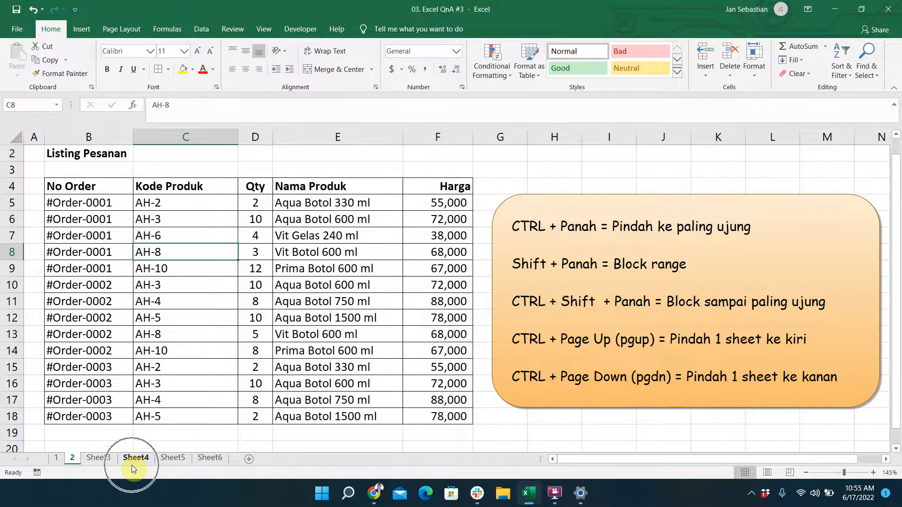
pyautogui.click(169, 254)
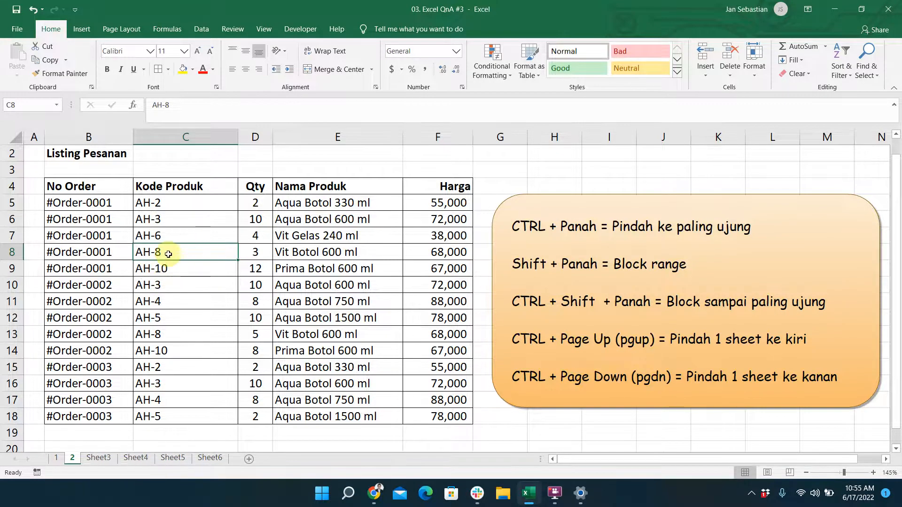
pyautogui.hotkey('ctrl', 'Down')
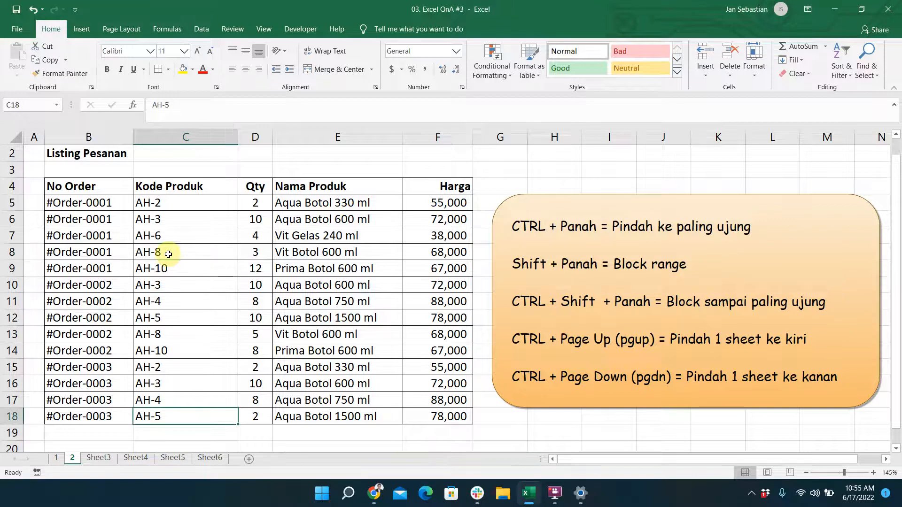
pyautogui.click(165, 416)
pyautogui.hotkey('ctrl', 'Up')
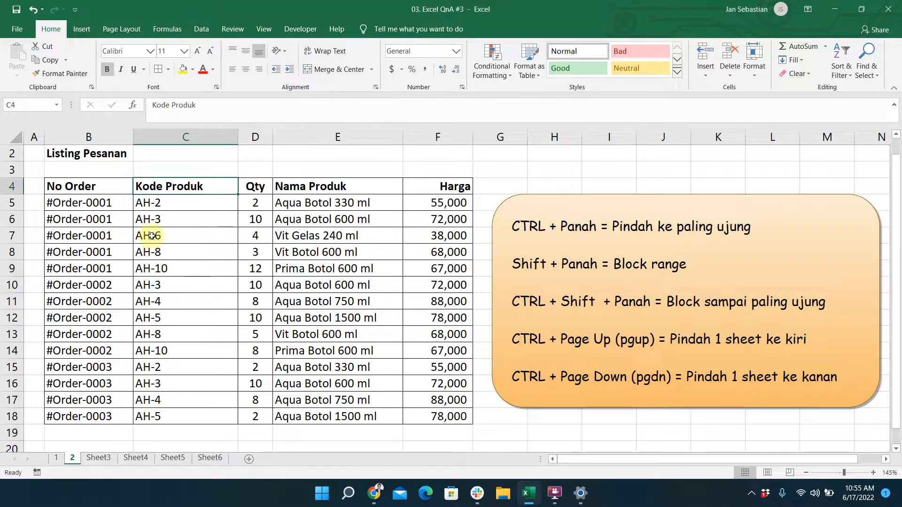
pyautogui.hotkey('ctrl', 'Right')
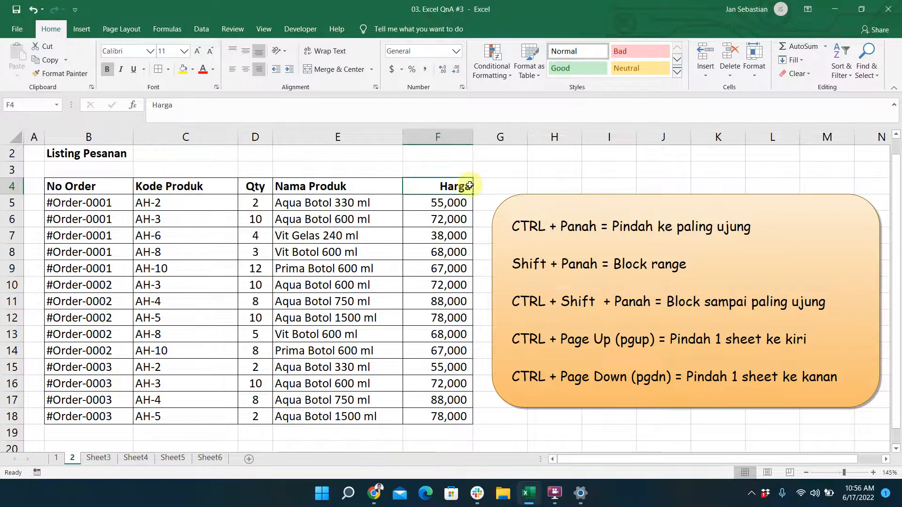
pyautogui.hotkey('ctrl', 'Left')
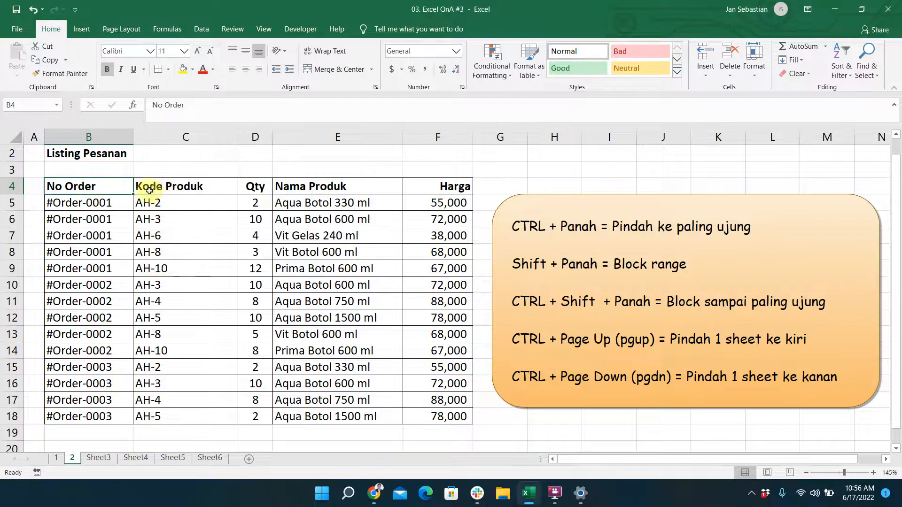
# Step: From Kode Produk cell C7, extend the selection by one cell to the right, to the left and upward in turn
pyautogui.click(150, 238)
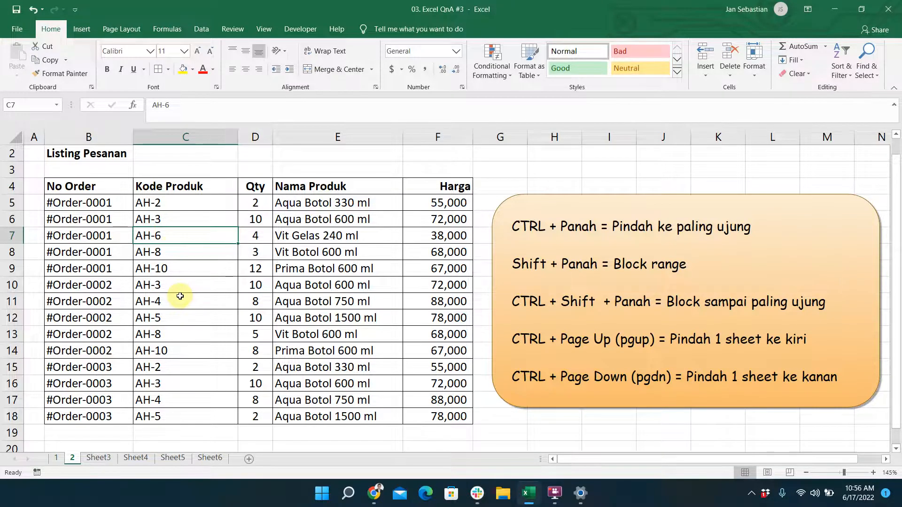
pyautogui.click(177, 232)
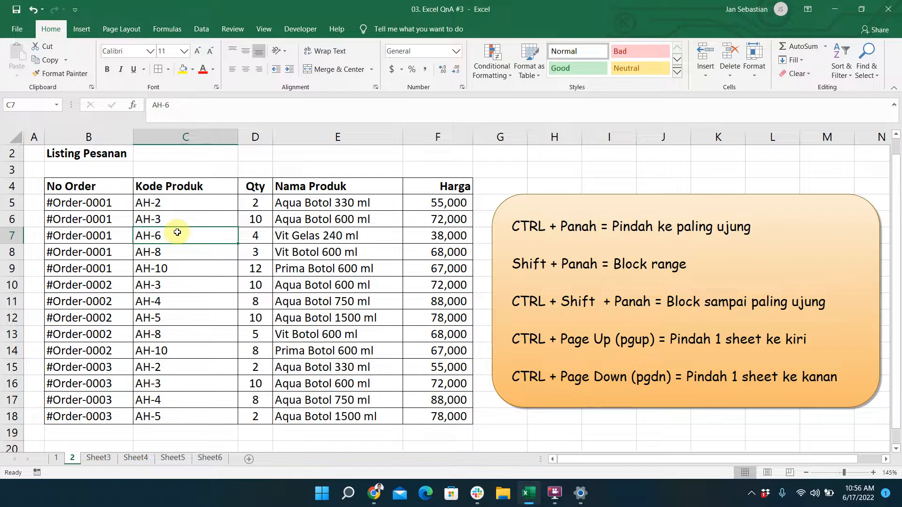
pyautogui.hotkey('shift', 'Right')
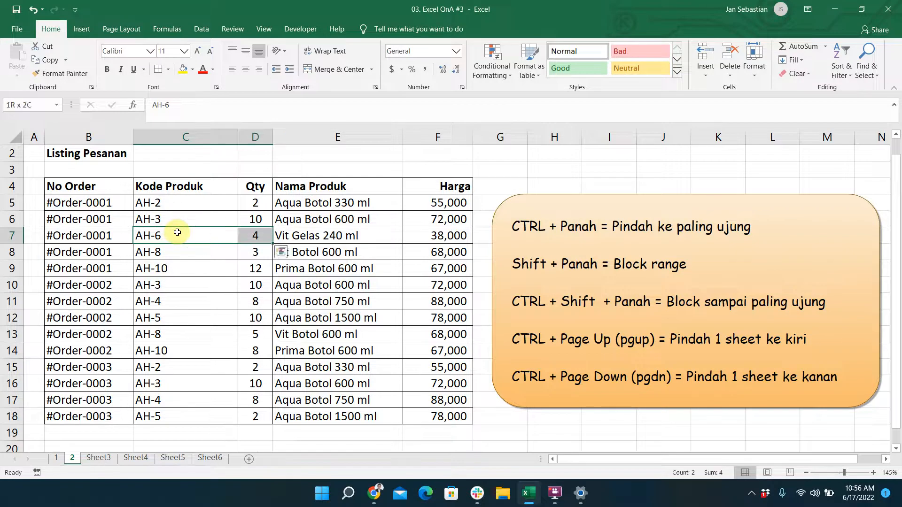
pyautogui.click(177, 232)
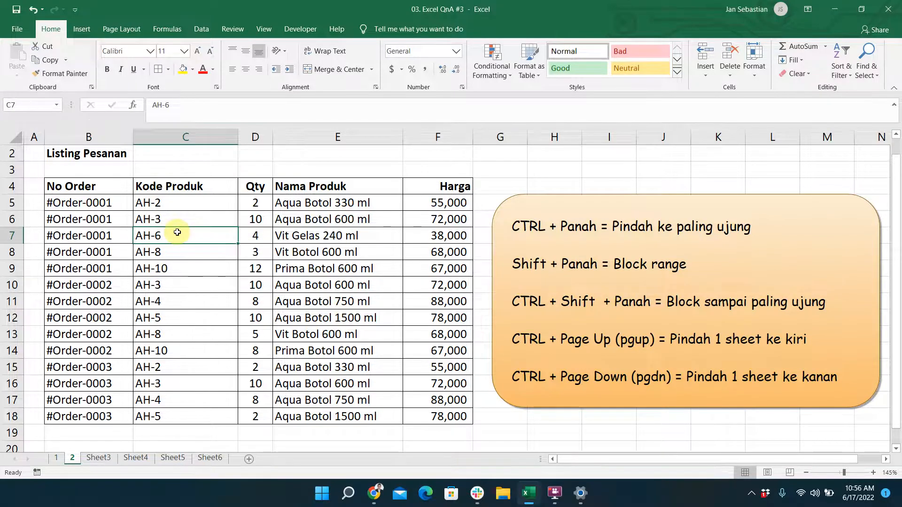
pyautogui.hotkey('shift', 'Left')
pyautogui.hotkey('shift', 'Right')
pyautogui.hotkey('shift', 'Up')
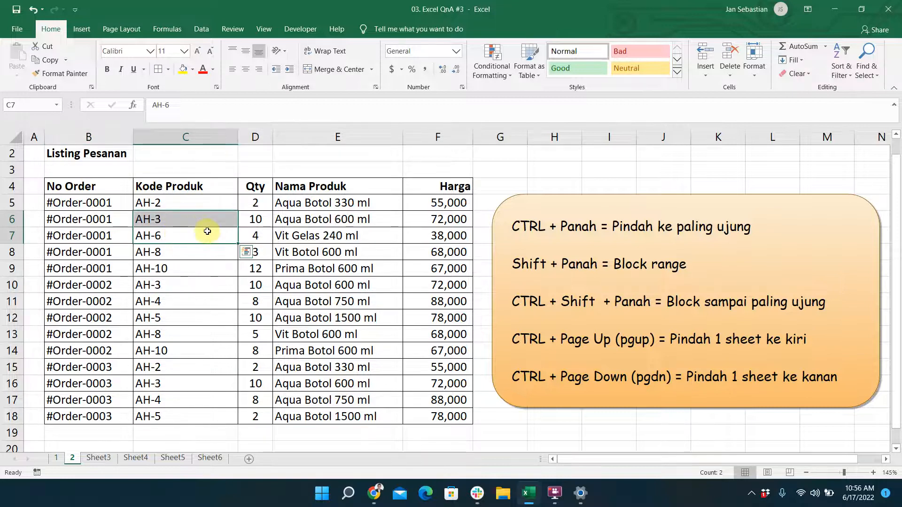
# Step: Extend the selection downward from C7 to C9, then return to the single cell C7
pyautogui.press('Left')
pyautogui.press('Right')
pyautogui.hotkey('shift', 'Down')
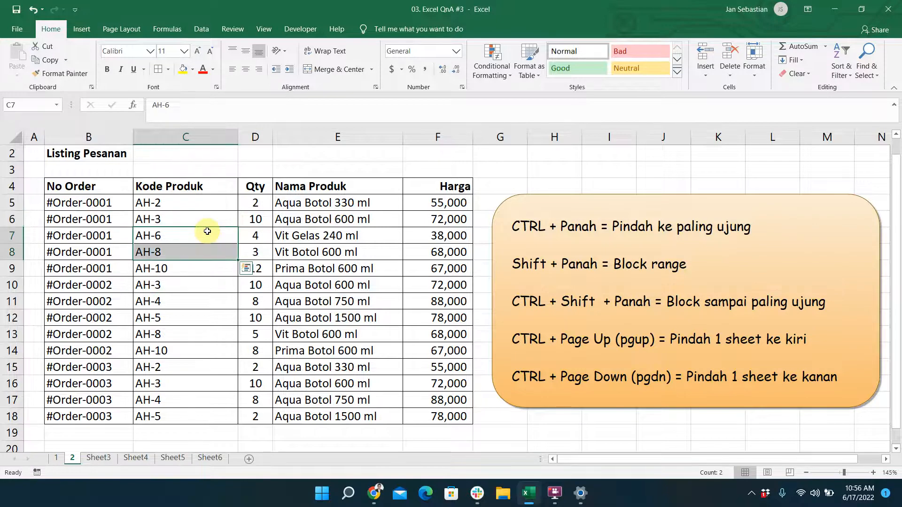
pyautogui.hotkey('shift', 'Up')
pyautogui.hotkey('shift', 'Down')
pyautogui.hotkey('shift', 'Down')
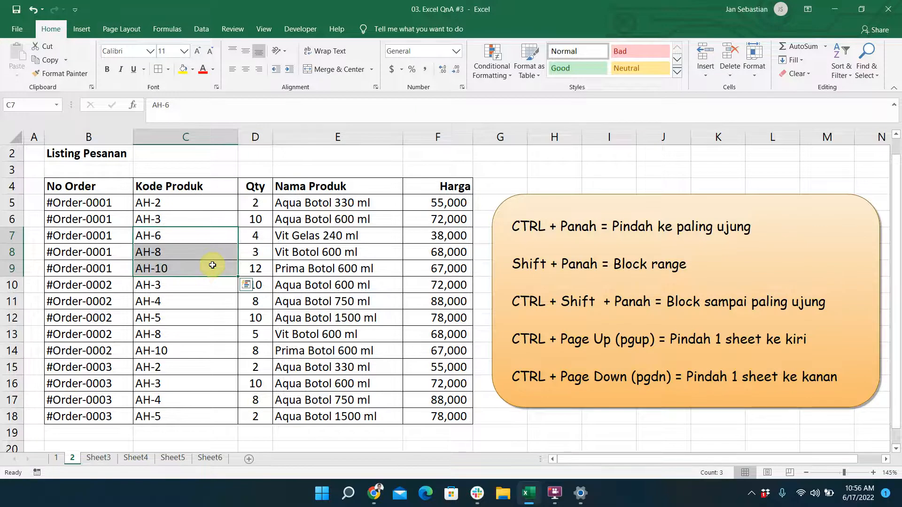
pyautogui.press('Up')
pyautogui.press('Down')
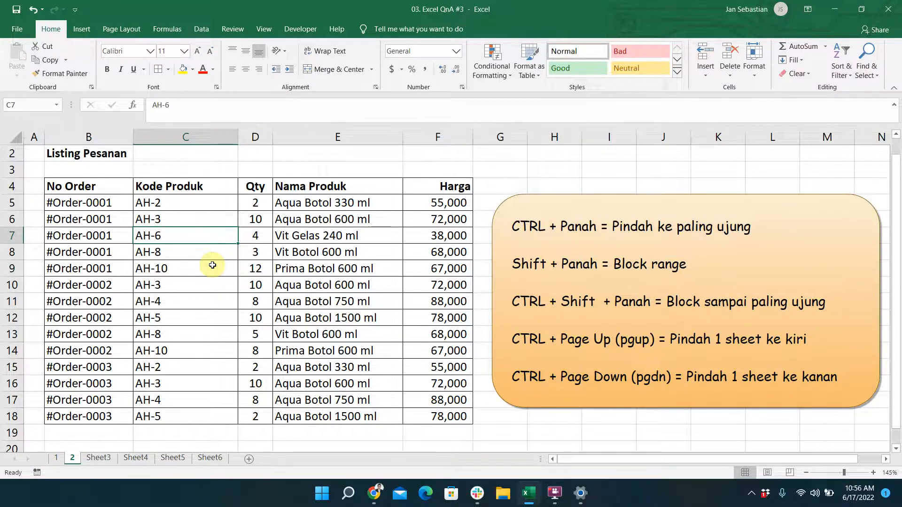
# Step: Select from C7 down to the last Kode Produk row twice, returning to C7 each time
pyautogui.hotkey('ctrl', 'shift', 'Down')
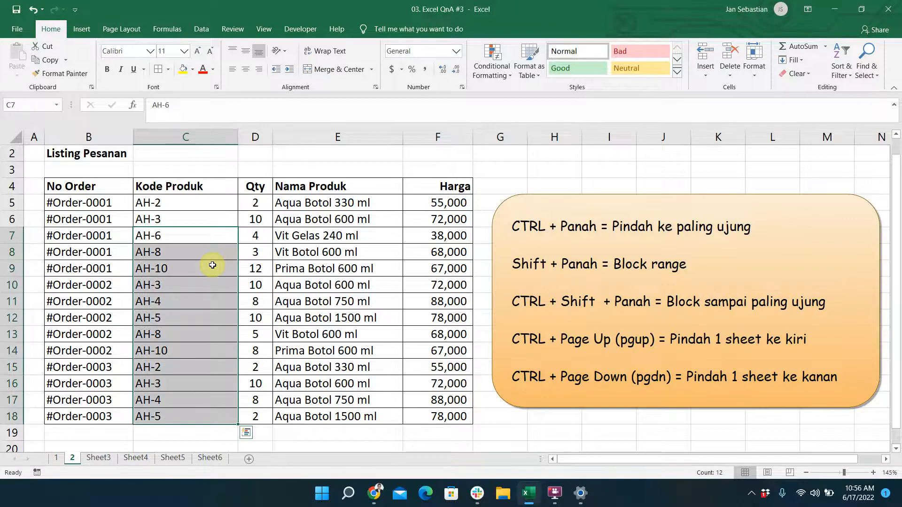
pyautogui.press('Left')
pyautogui.press('Right')
pyautogui.hotkey('ctrl', 'shift', 'Down')
pyautogui.press('Left')
pyautogui.press('Right')
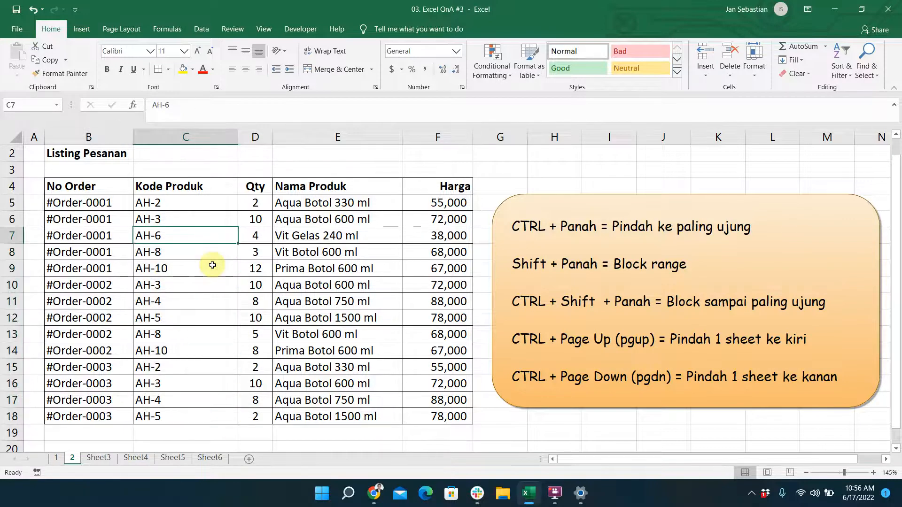
# Step: Select C7:F7, then the whole block C7:F18, and return to C7
pyautogui.hotkey('ctrl', 'shift', 'Right')
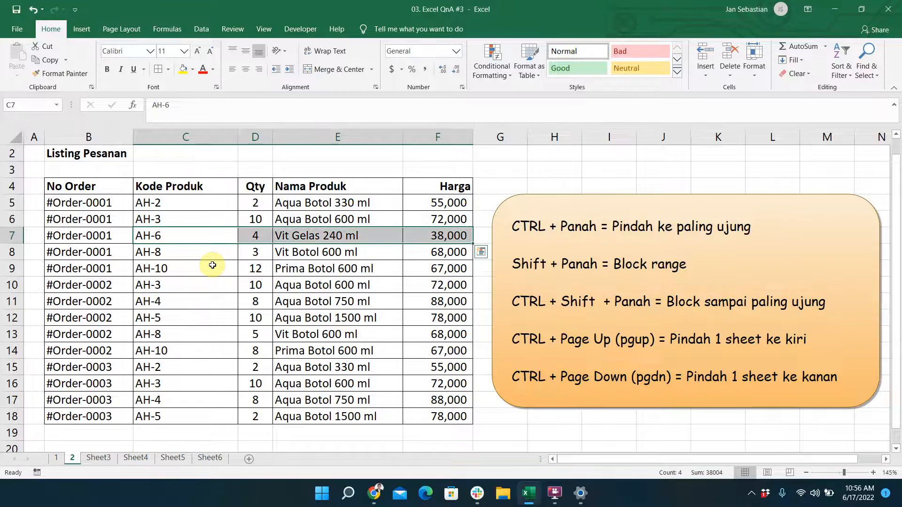
pyautogui.press('Left')
pyautogui.press('Right')
pyautogui.hotkey('ctrl', 'shift', 'Right')
pyautogui.hotkey('ctrl', 'shift', 'Down')
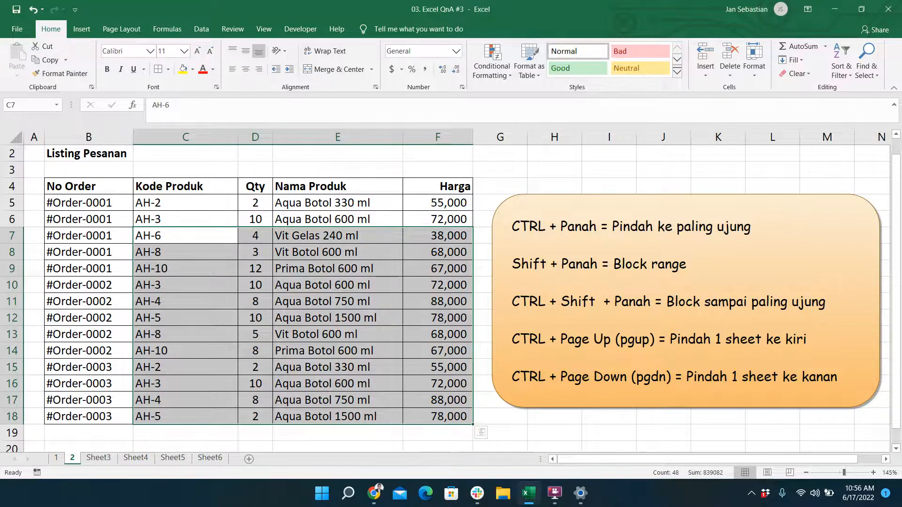
pyautogui.click(186, 235)
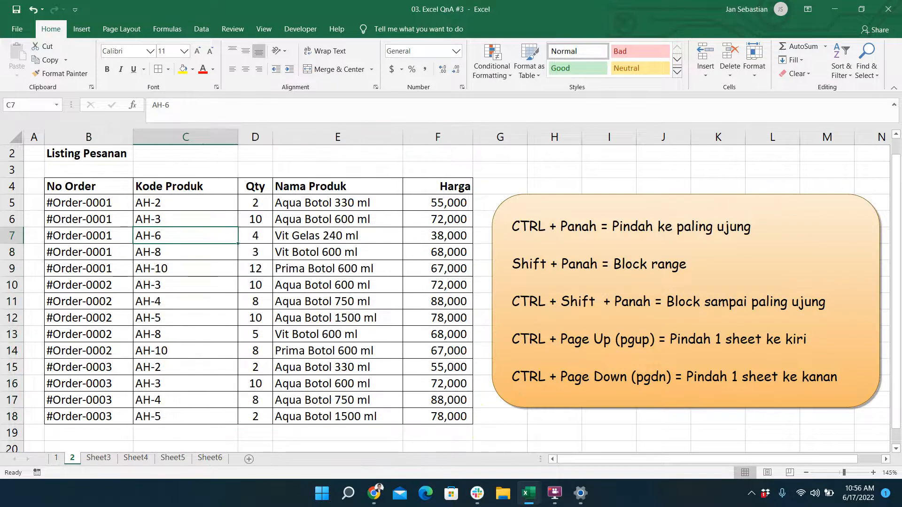
# Step: Switch back and forth between the order list on sheet 2 and its neighbouring sheets, ending on sheet 2
pyautogui.hotkey('ctrl', 'pageup')
pyautogui.hotkey('ctrl', 'pagedown')
pyautogui.hotkey('ctrl', 'pageup')
pyautogui.hotkey('ctrl', 'pagedown')
pyautogui.hotkey('ctrl', 'pagedown')
pyautogui.hotkey('ctrl', 'pageup')
# Step: Go to the first Nama Produk formula in cell E5
pyautogui.press('Right')
pyautogui.press('Right')
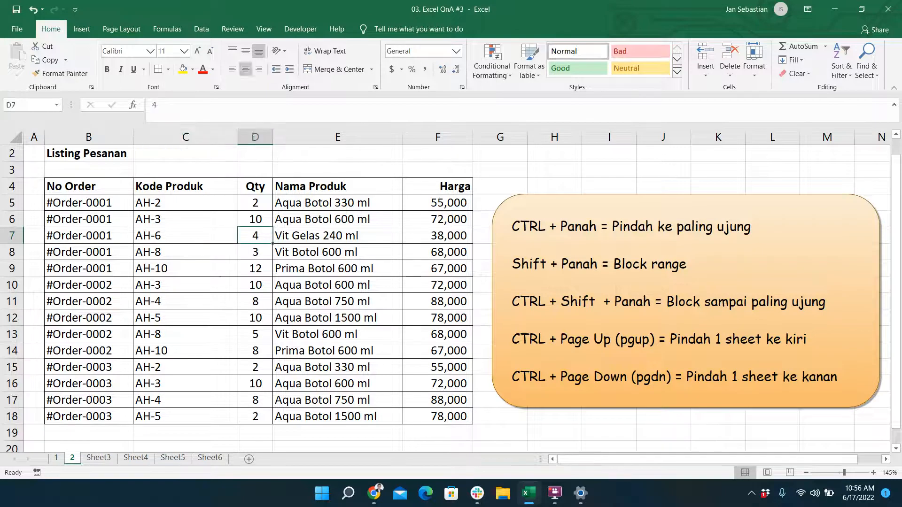
pyautogui.hotkey('ctrl', 'Up')
pyautogui.press('Down')
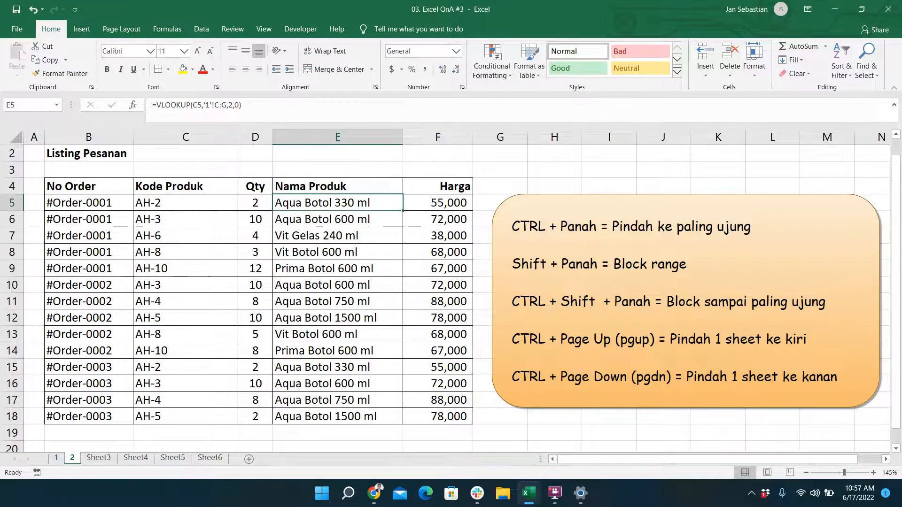